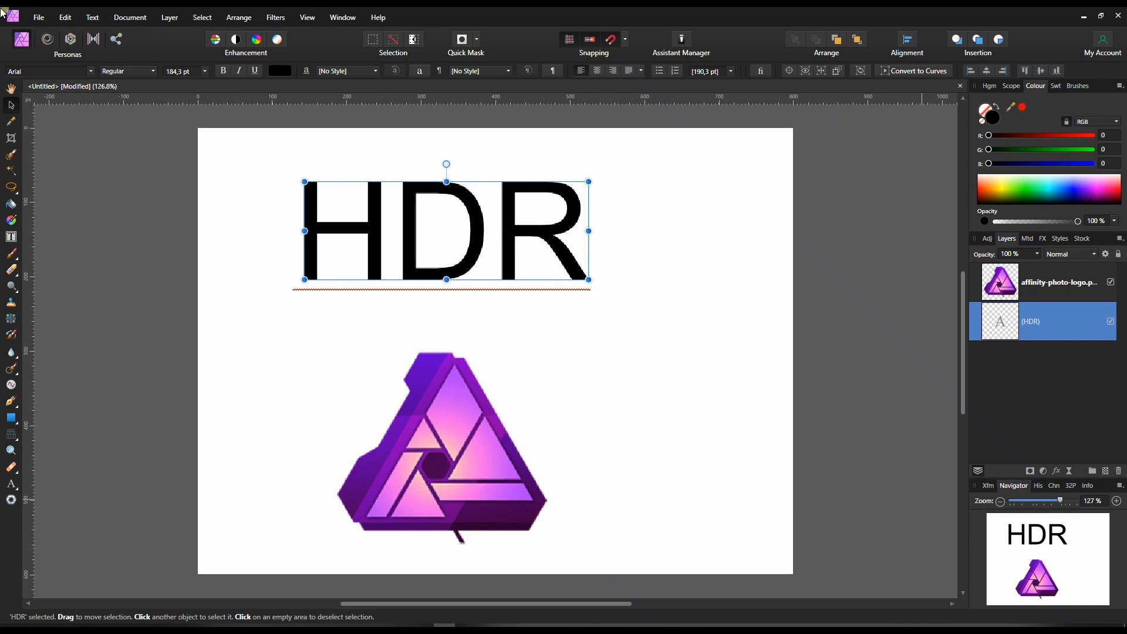
Step: Start a new HDR merge and add IMG_1949.tif, IMG_1950.tif and IMG_1951.tif from the FREE RAW\hdr folder on drive K
left_click(67, 17)
left_click(38, 18)
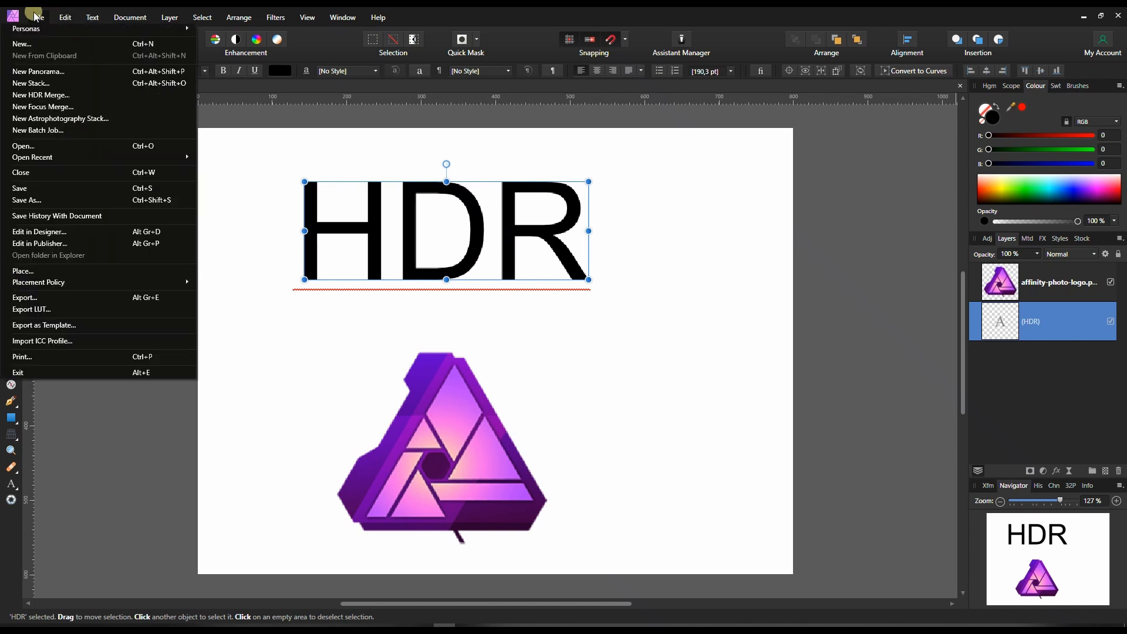
left_click(30, 97)
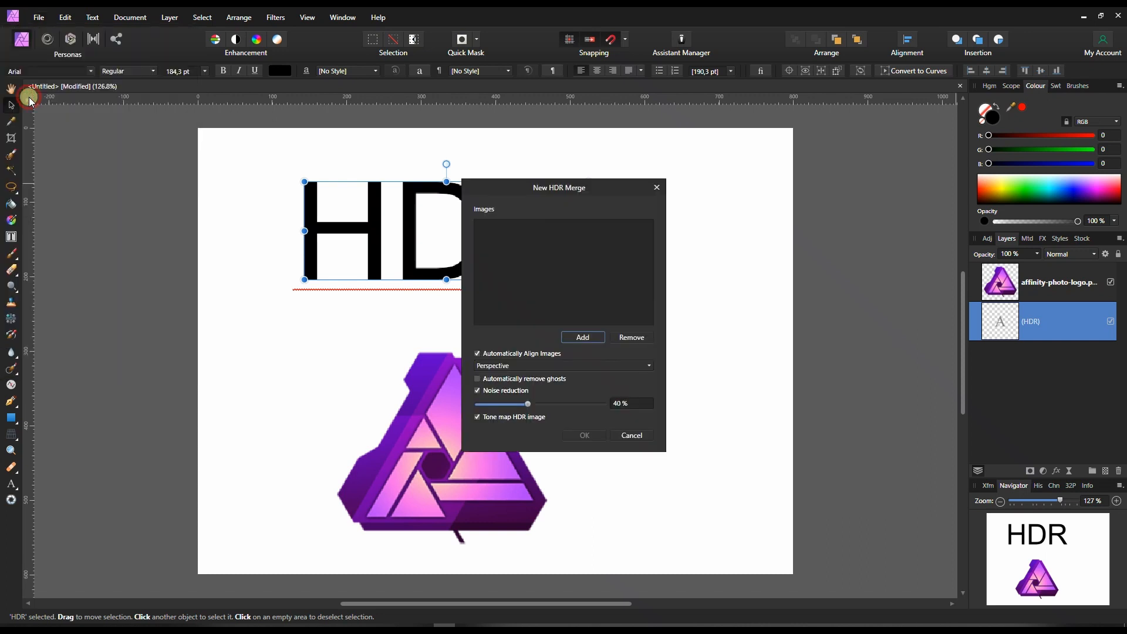
left_click(577, 340)
scroll(502, 352, "down", 2)
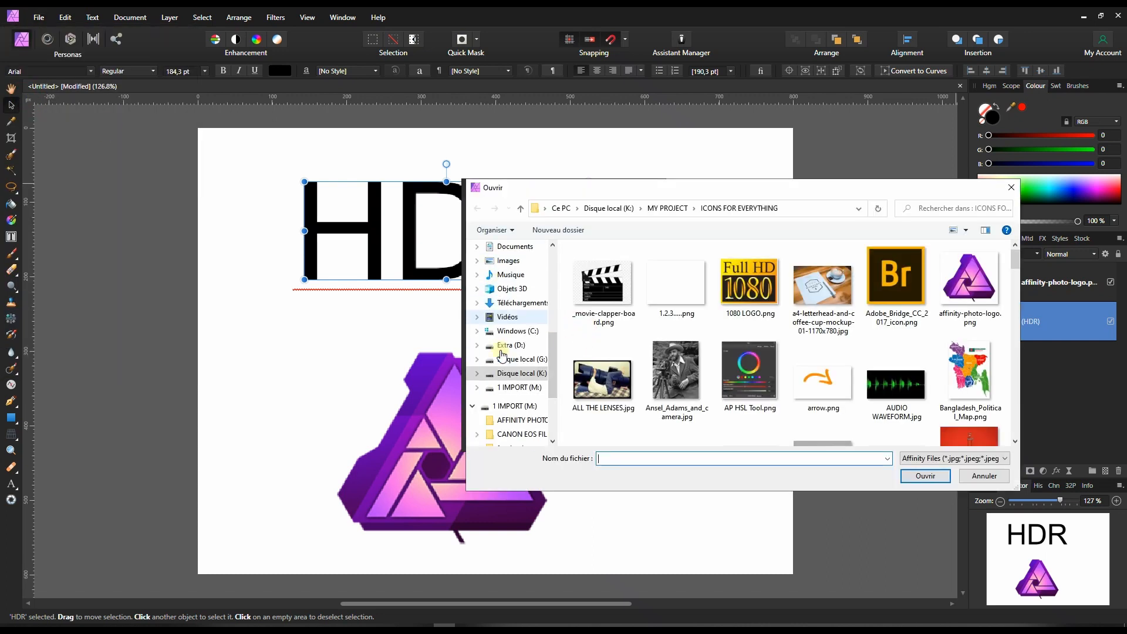
left_click(519, 374)
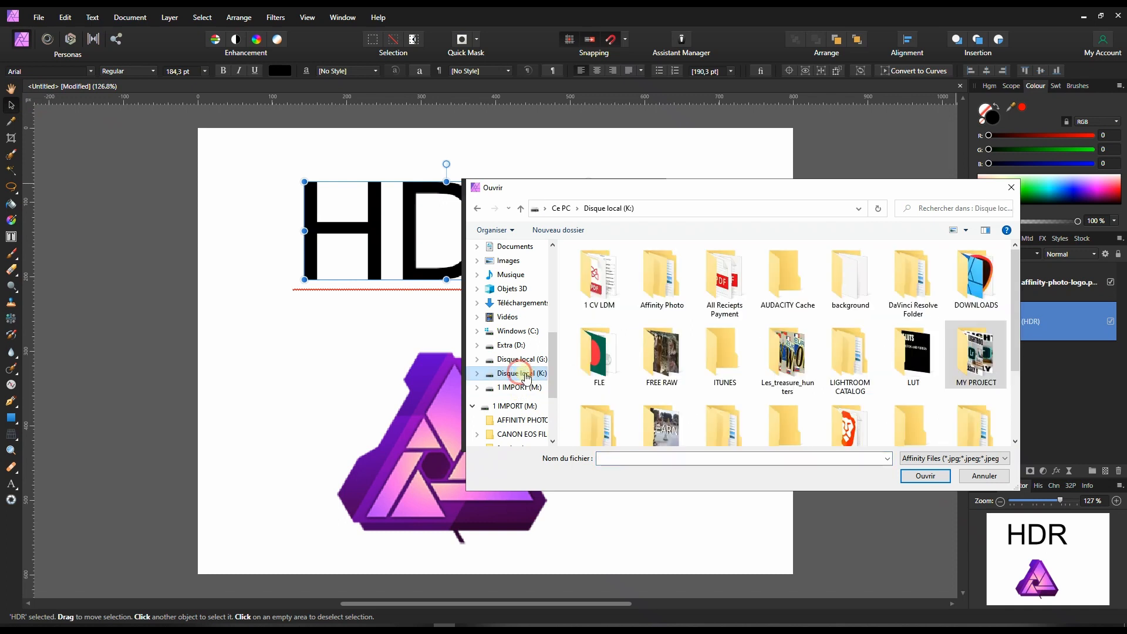
double_click(653, 368)
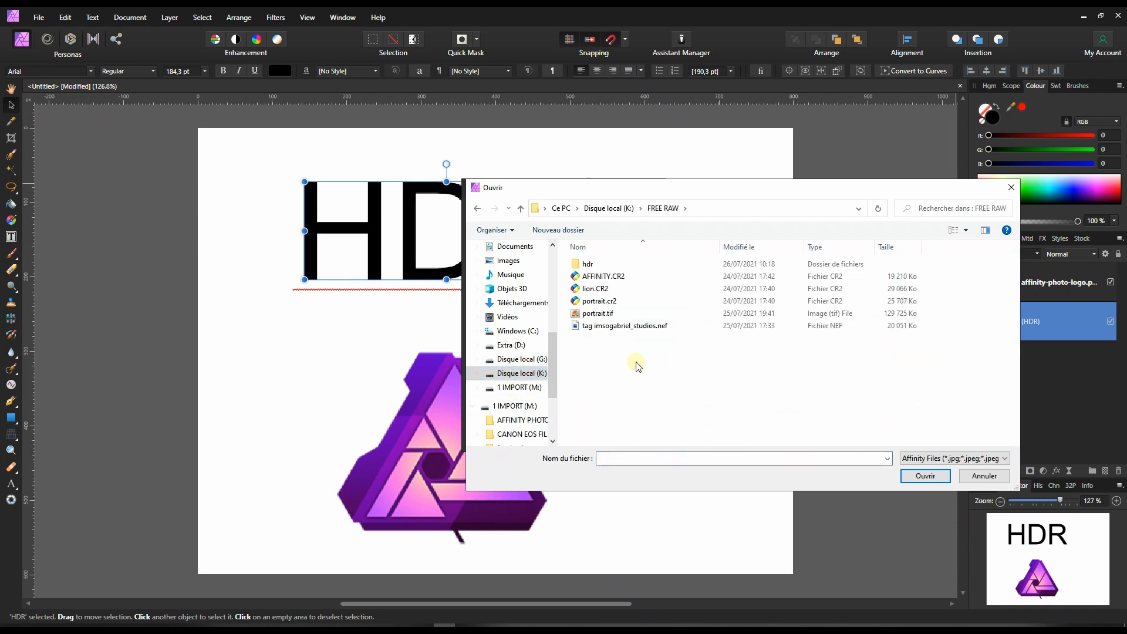
double_click(587, 263)
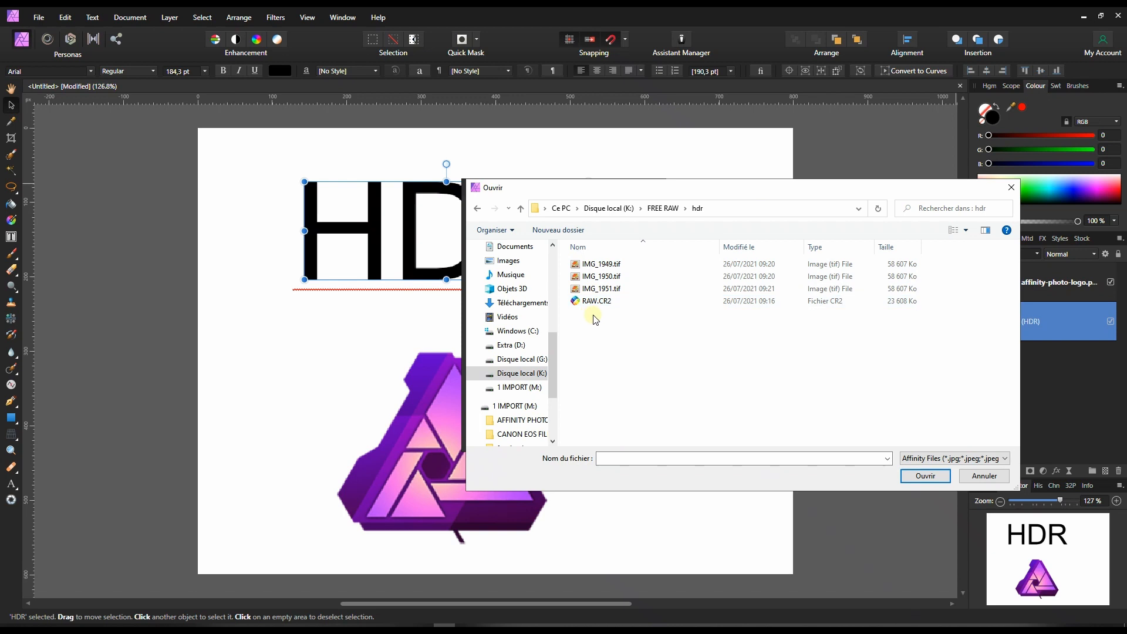
left_click(602, 264)
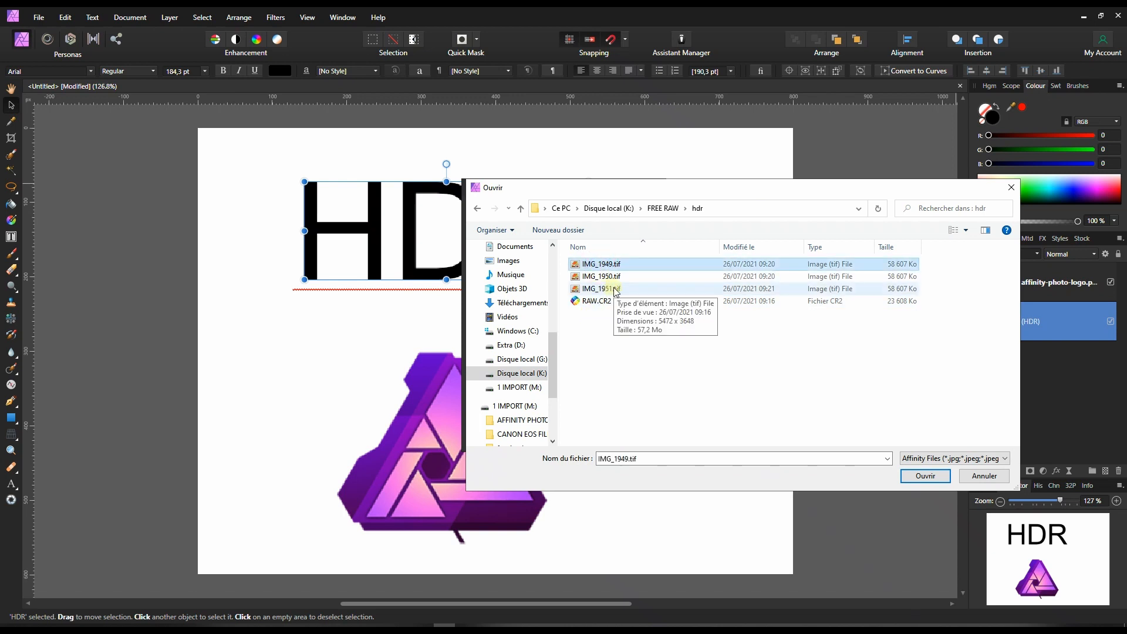
left_click(616, 289, "shift")
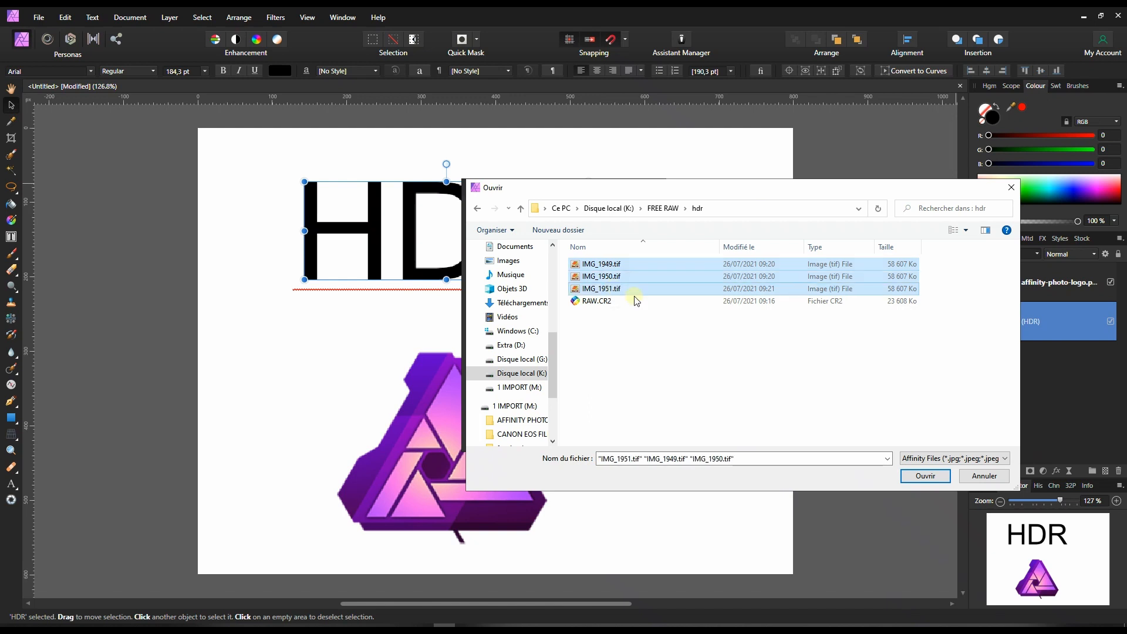
left_click(930, 477)
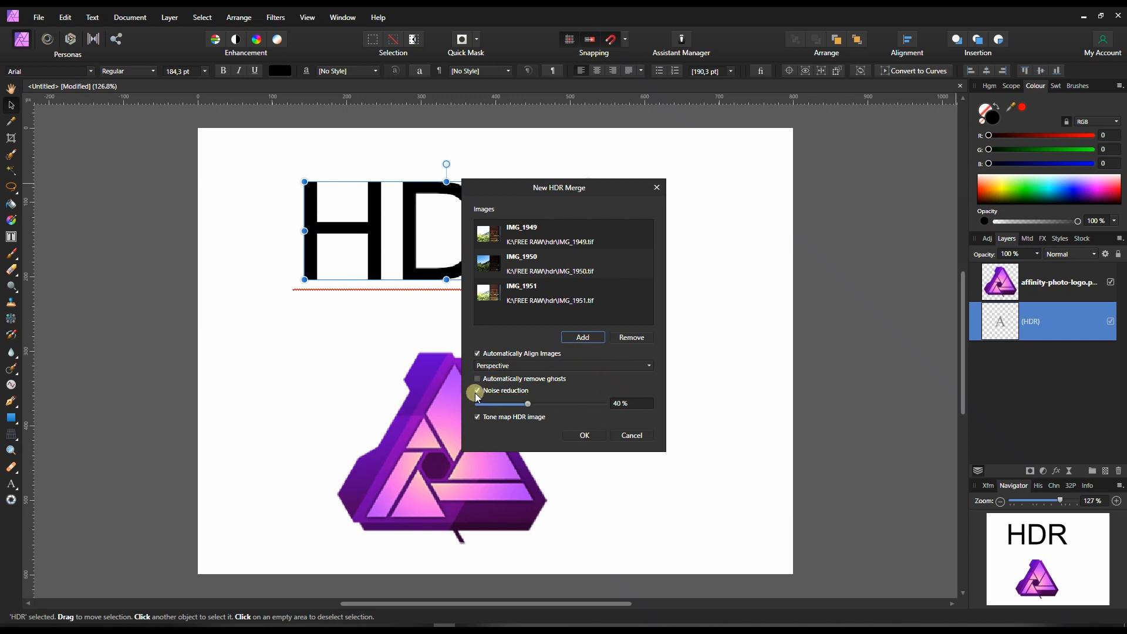
Step: Run the merge with 23 % noise reduction, automatic ghost removal and Scale, rotate and translate alignment
left_click(506, 406)
left_click(487, 382)
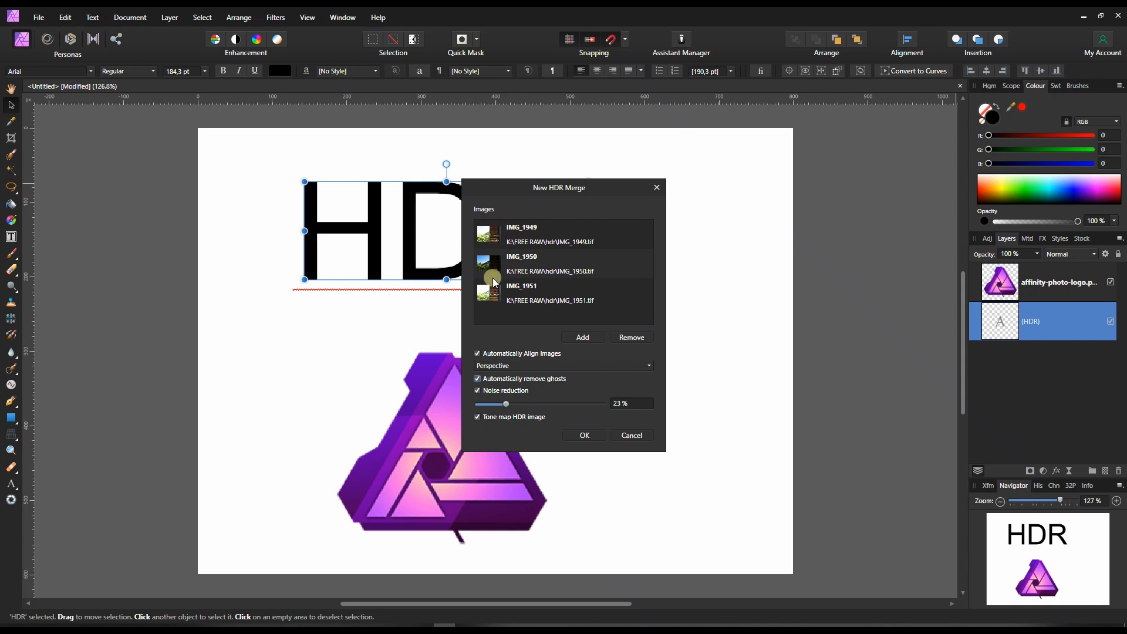
left_click(547, 365)
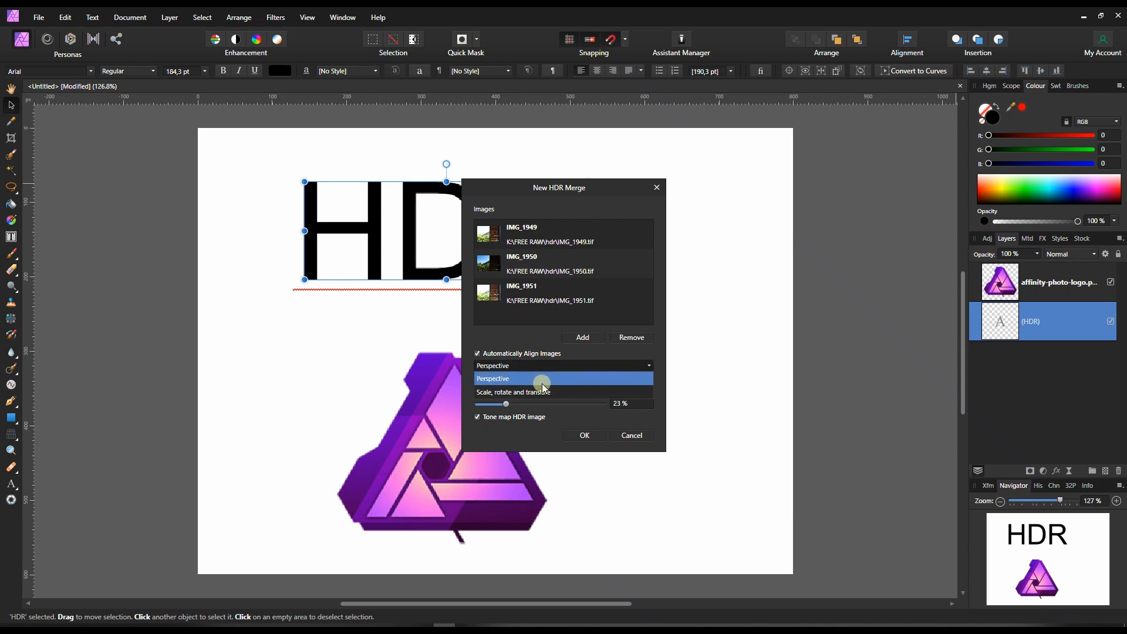
left_click(540, 392)
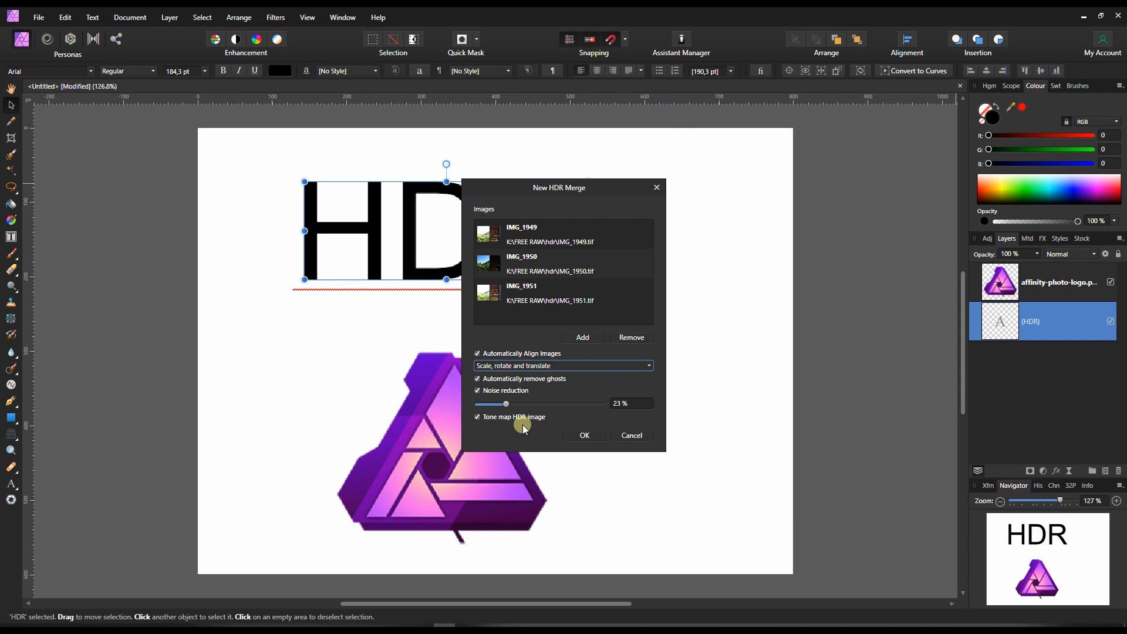
left_click(576, 432)
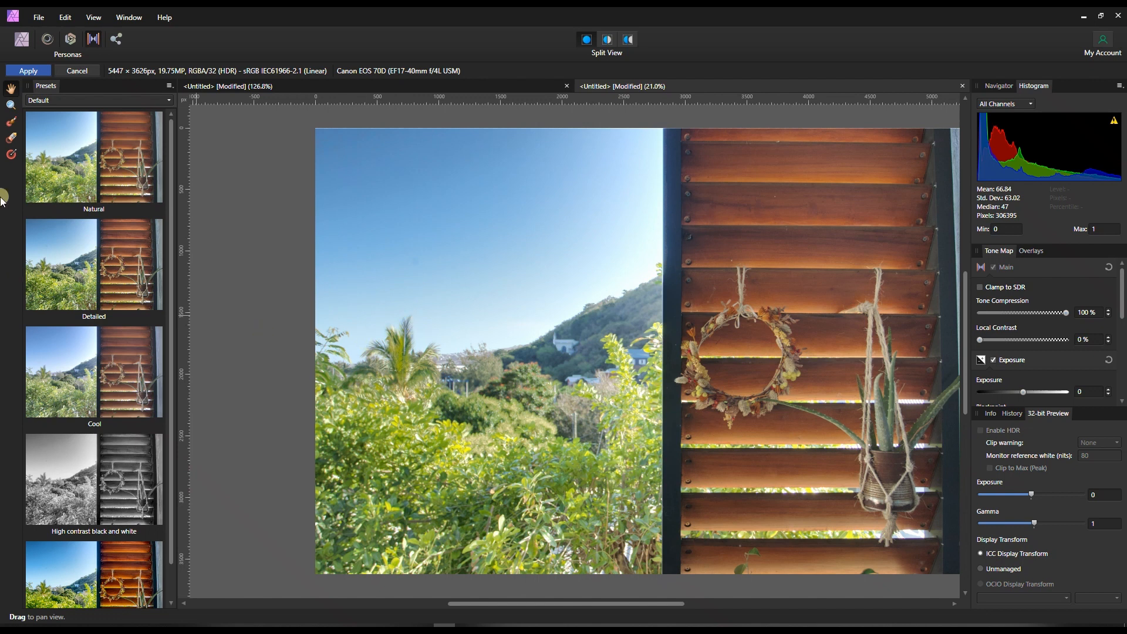
Step: Alternate between the Natural and Detailed tone mapping presets to compare their looks, finishing on Detailed
left_click(93, 152)
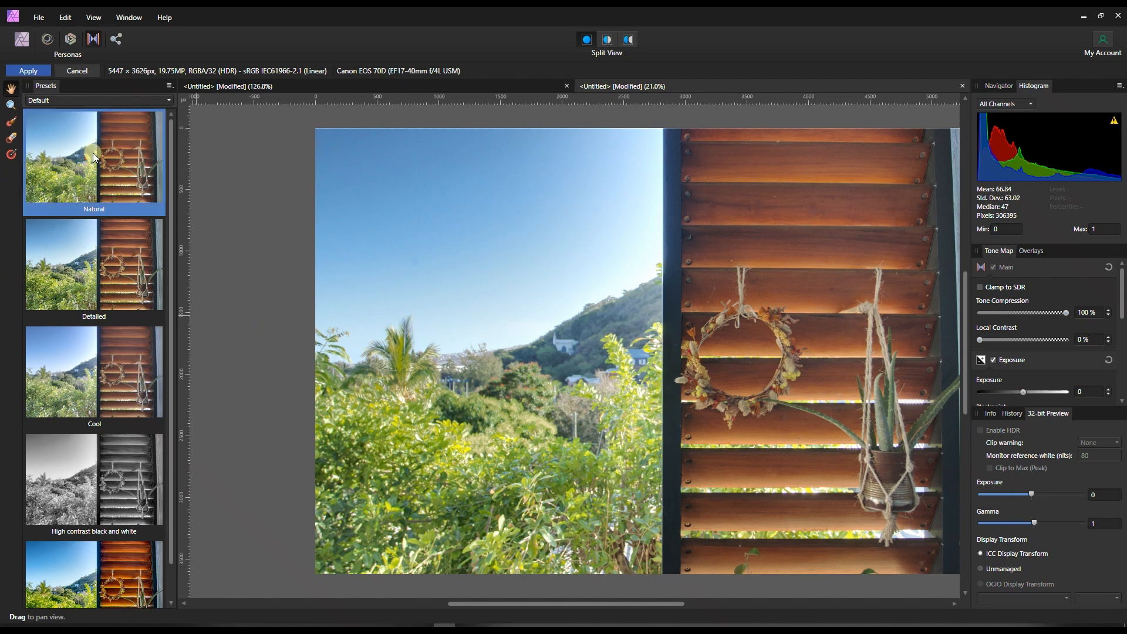
left_click(86, 263)
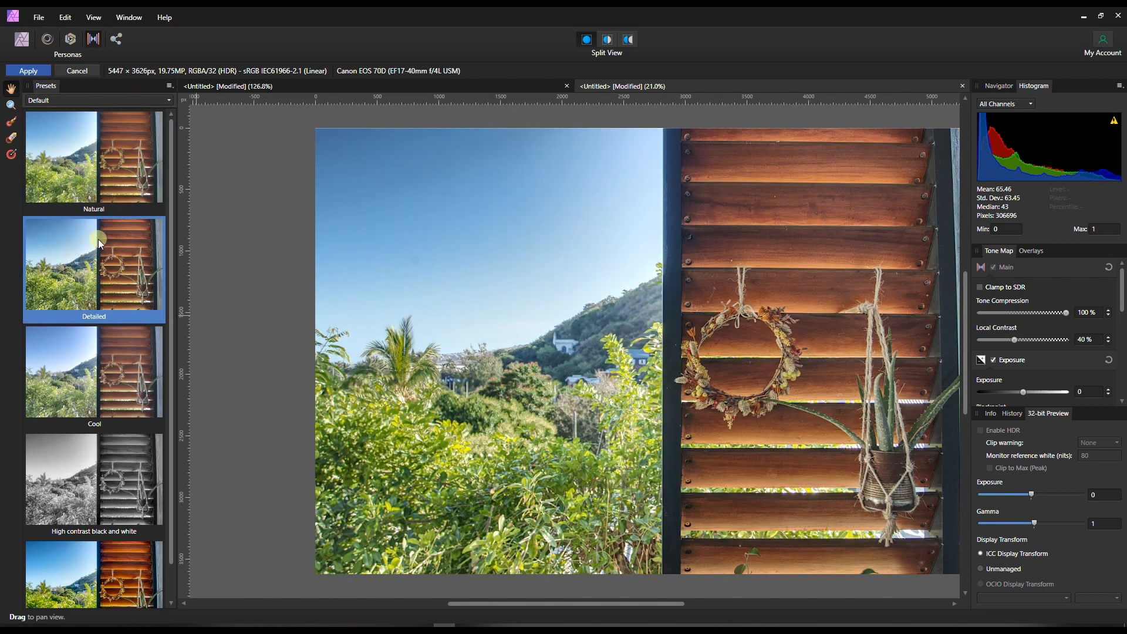
left_click(112, 168)
left_click(103, 223)
left_click(116, 150)
left_click(113, 244)
Step: Examine how the Detailed preset renders the hillside, chapel, foliage and wreath at 63 % zoom
left_click(992, 416)
left_click(1012, 433)
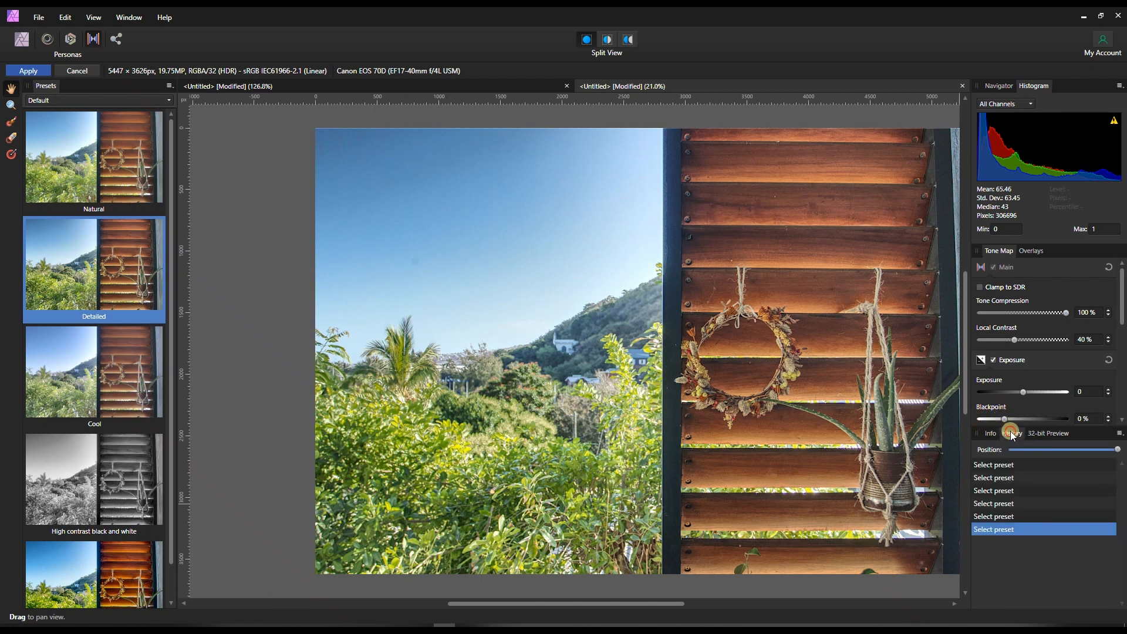
left_click(1045, 433)
left_click(999, 86)
left_click_drag(1018, 101, 1029, 101)
left_click_drag(1062, 217, 1018, 186)
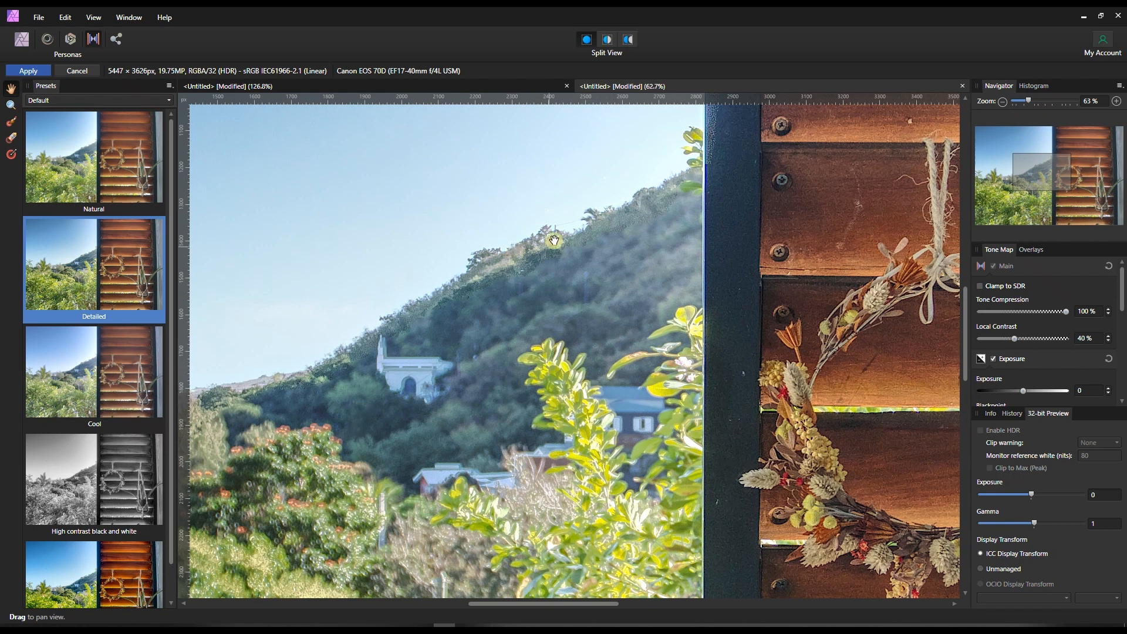
left_click_drag(607, 386, 745, 324)
left_click_drag(505, 401, 611, 385)
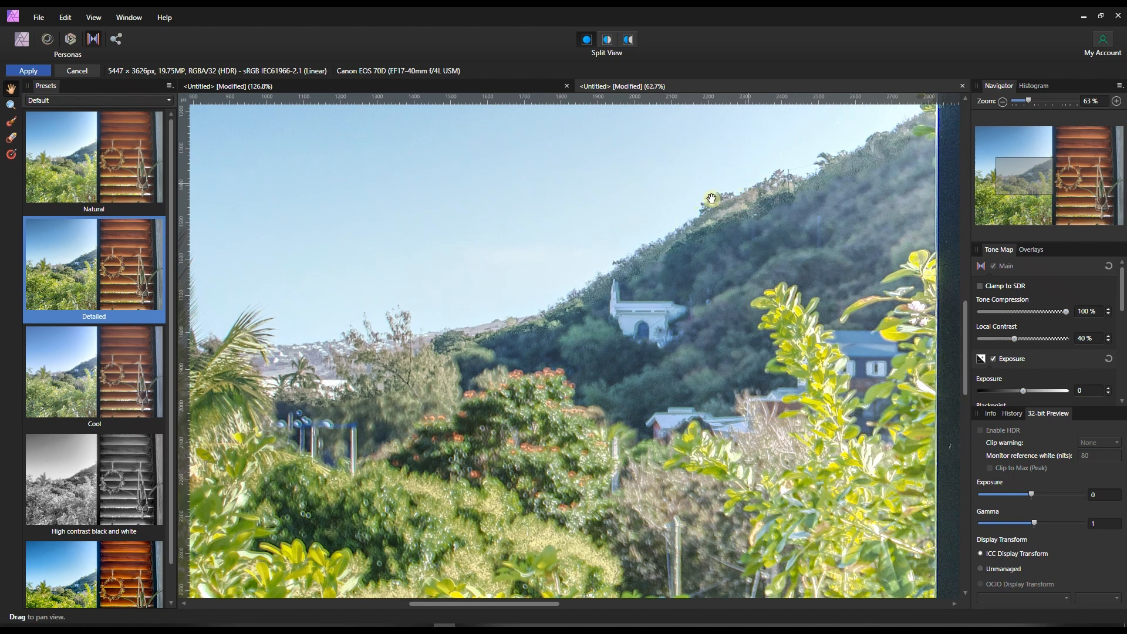
left_click_drag(857, 315, 577, 432)
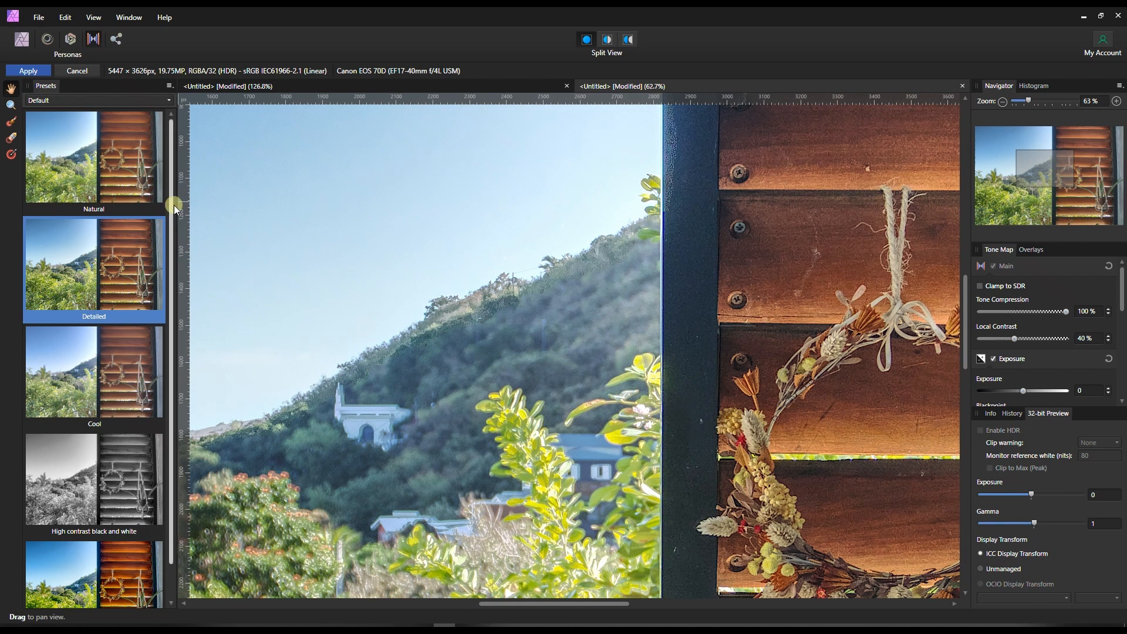
Step: Apply the Natural preset and examine its rendering of the hillside, wreath, shutters and foliage up close, finishing at 25 % zoom
left_click(74, 146)
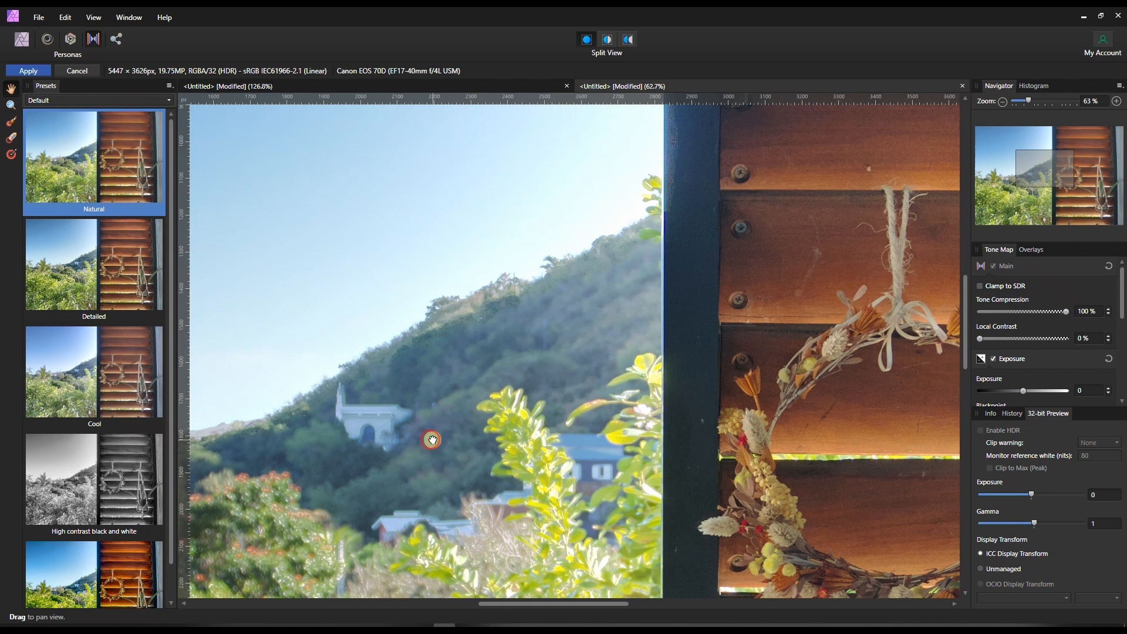
left_click_drag(431, 440, 495, 402)
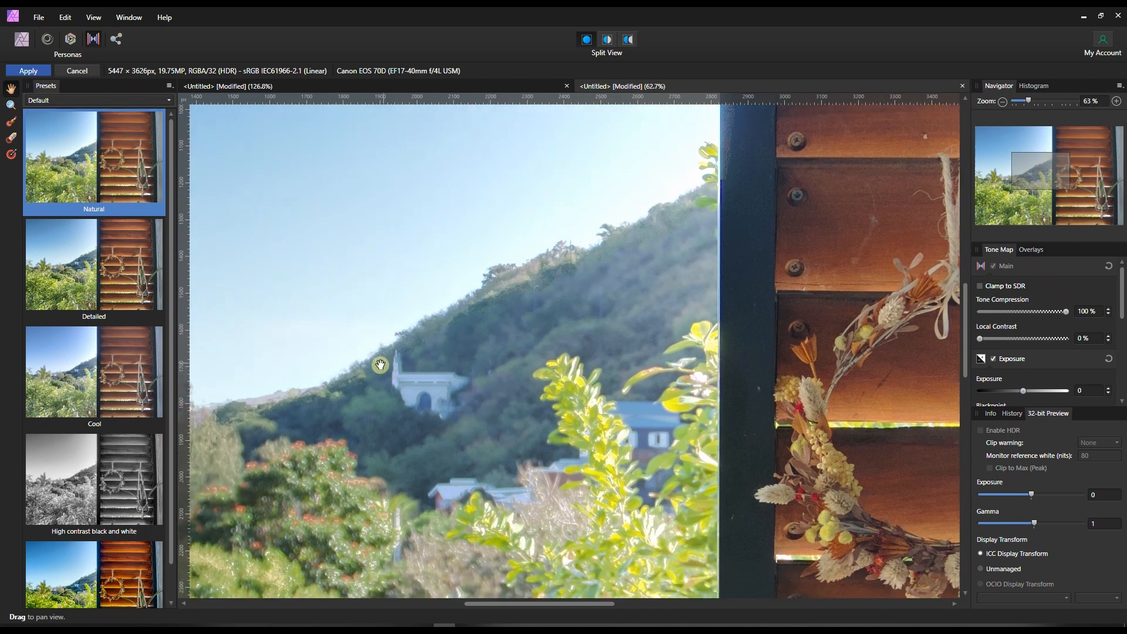
left_click_drag(367, 371, 500, 380)
left_click_drag(777, 442, 480, 365)
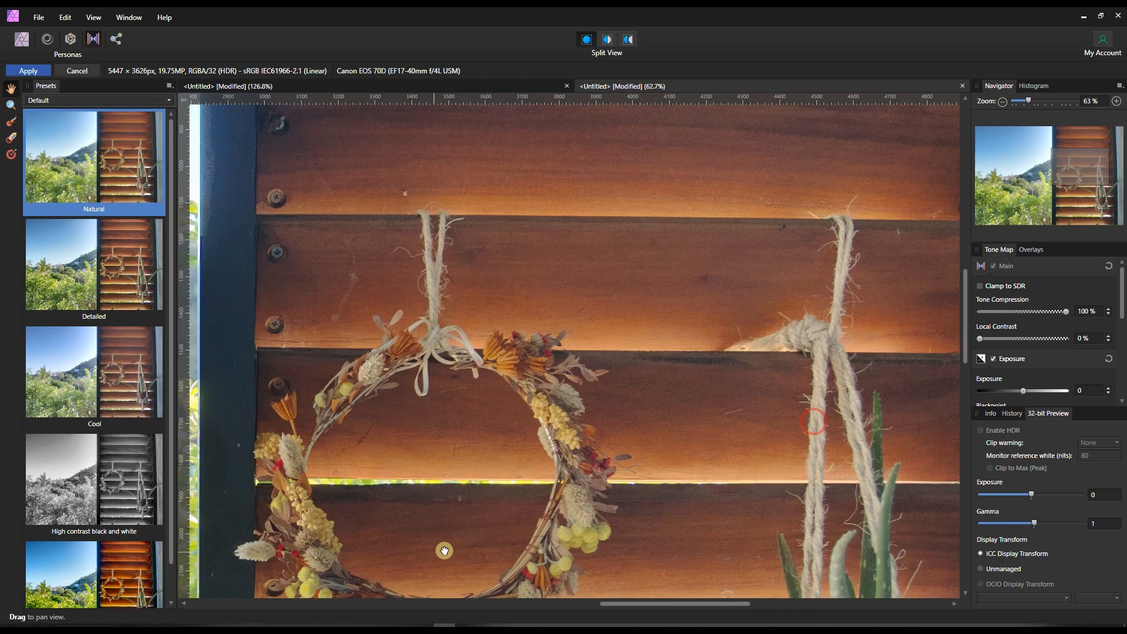
left_click_drag(814, 422, 443, 548)
left_click_drag(734, 396, 649, 211)
left_click_drag(751, 563, 743, 385)
left_click_drag(829, 493, 556, 521)
left_click_drag(422, 500, 933, 400)
left_click_drag(534, 432, 805, 365)
left_click_drag(350, 399, 740, 492)
left_click_drag(537, 284, 522, 465)
left_click_drag(605, 332, 652, 399)
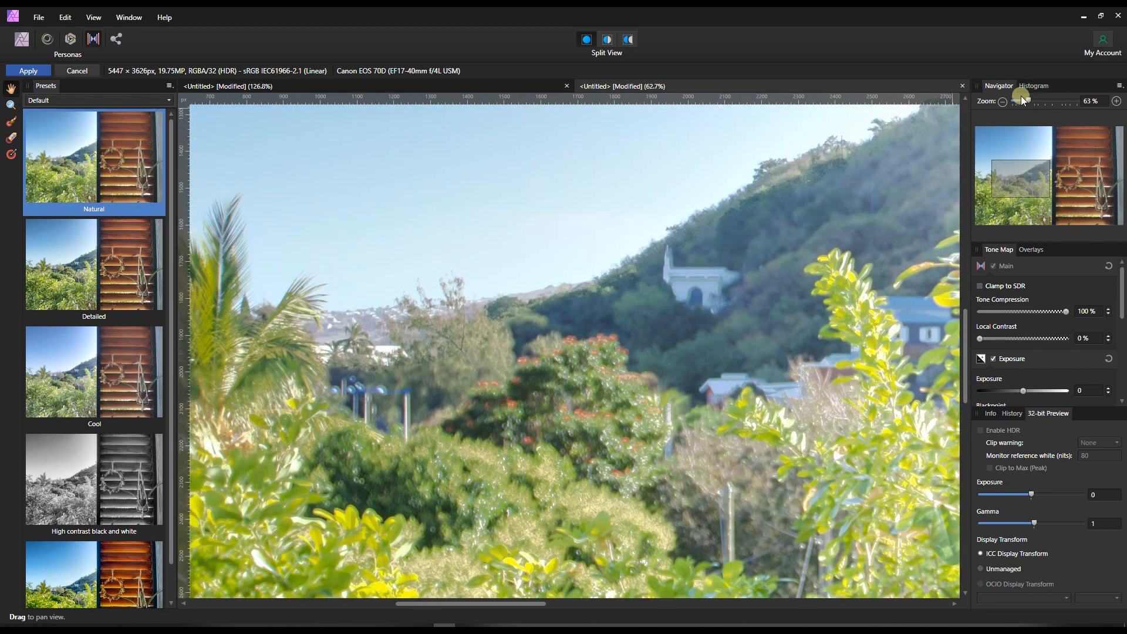
left_click(1001, 102)
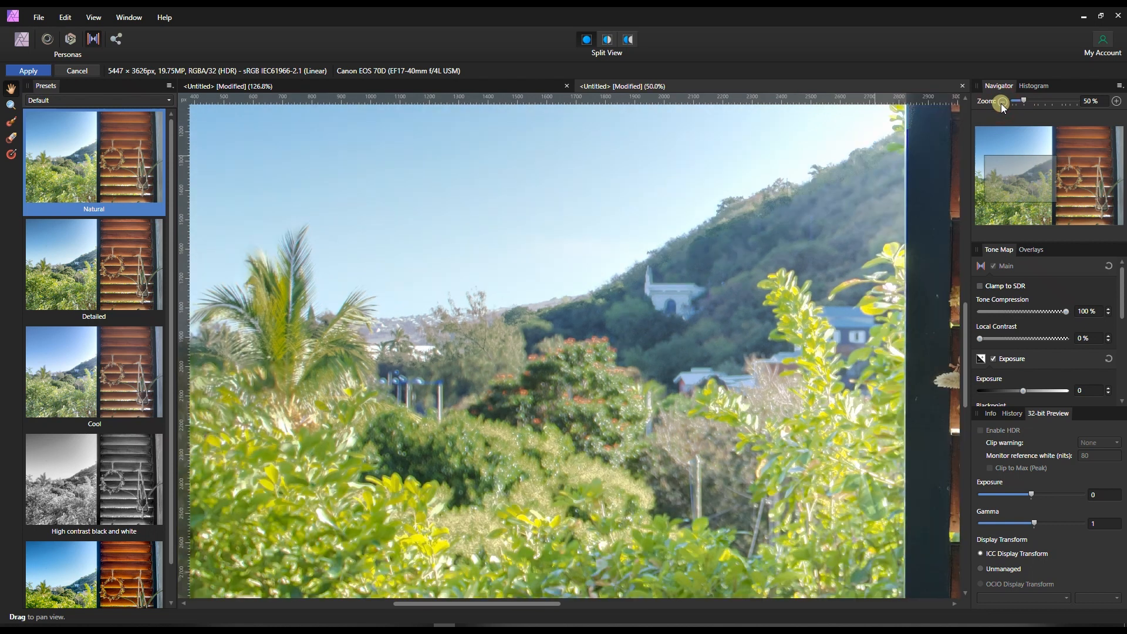
left_click(1001, 102)
left_click_drag(773, 462, 627, 475)
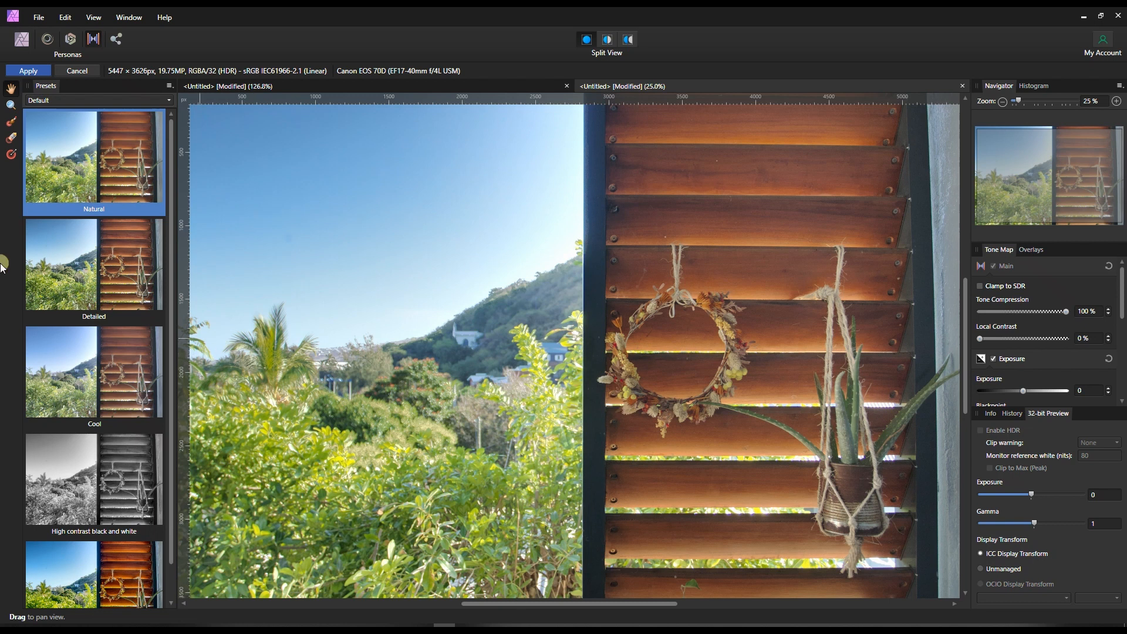
Step: Preview the Dramatic, Cool and High contrast black and white presets, and return to Natural
scroll(68, 411, "down", 1)
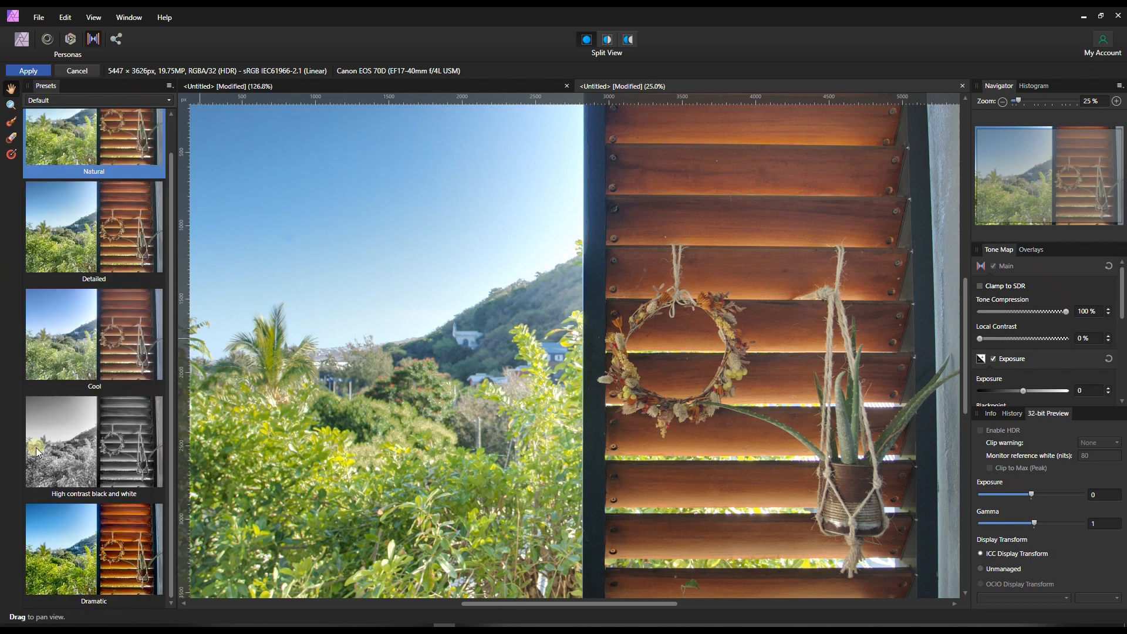
left_click(82, 534)
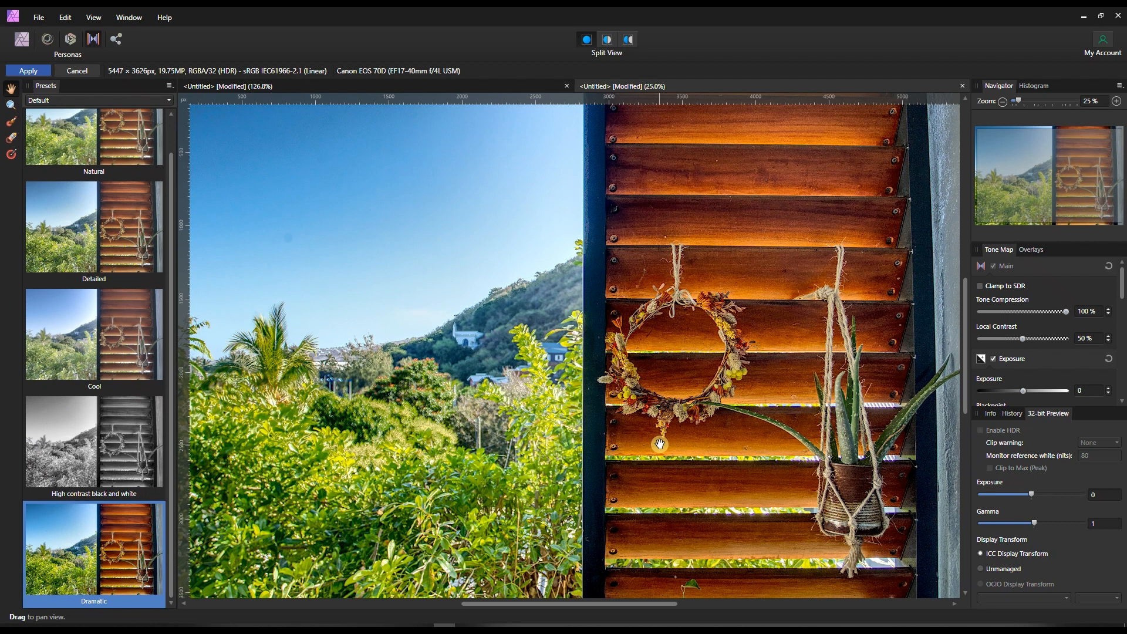
scroll(103, 400, "up", 1)
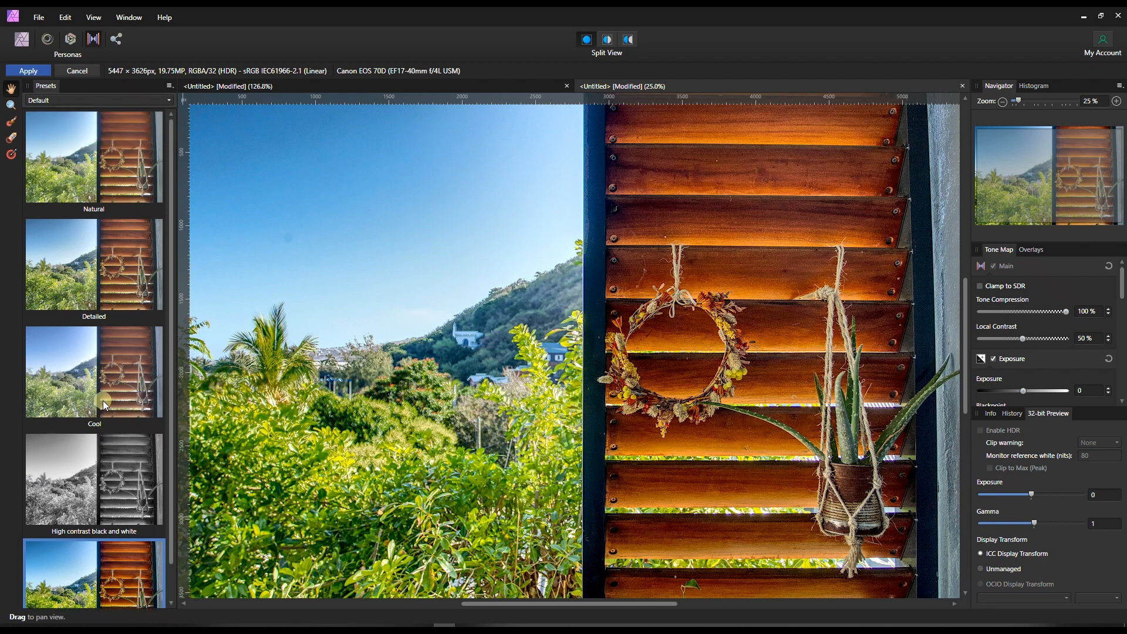
left_click(104, 391)
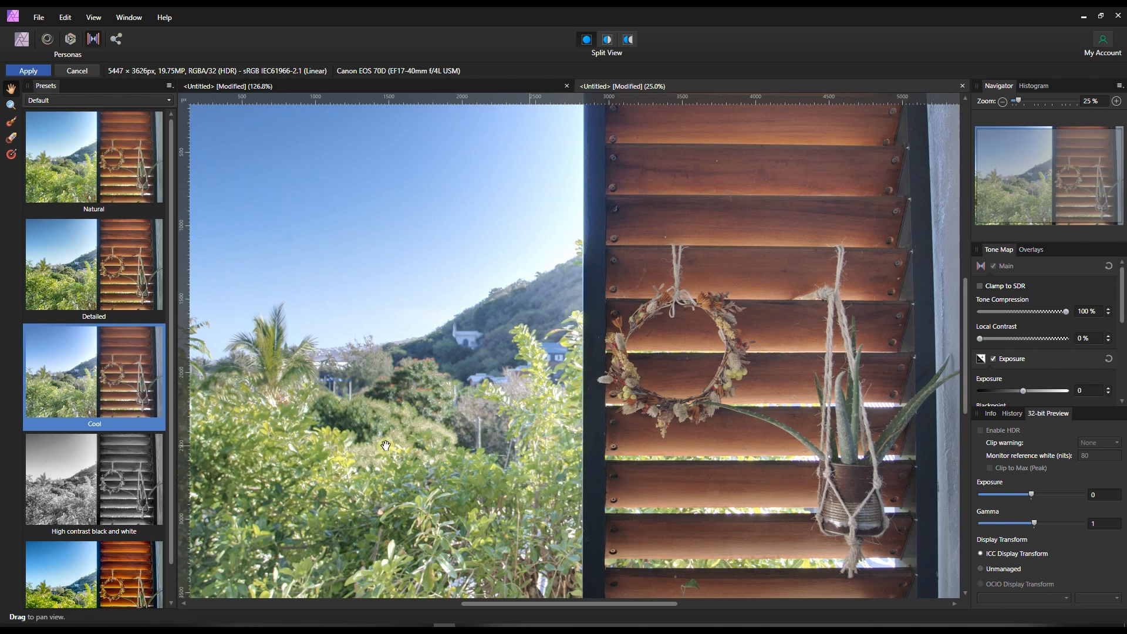
left_click(77, 496)
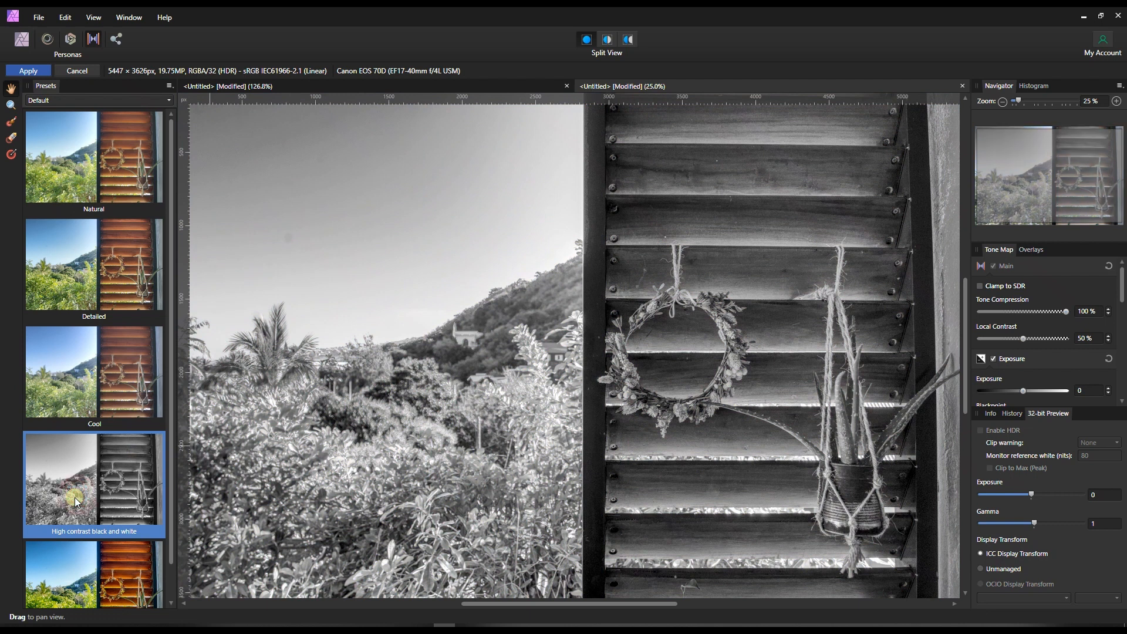
left_click(107, 149)
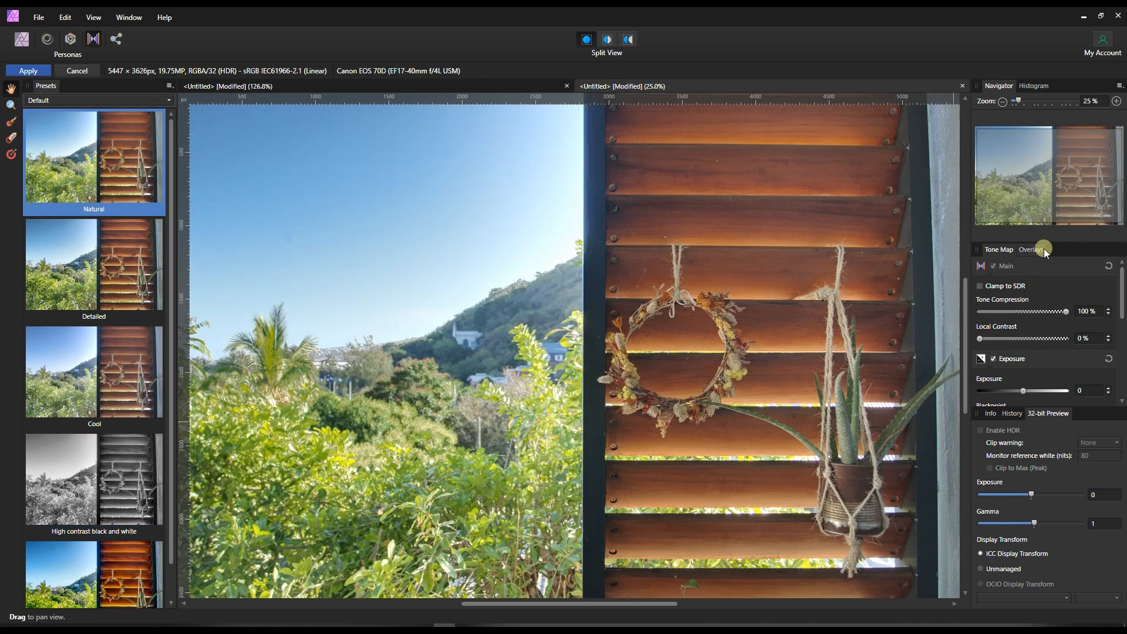
Step: Show the histogram, try lower Tone Compression before restoring it to 100 %, and set Local Contrast to 11 %
left_click(1033, 86)
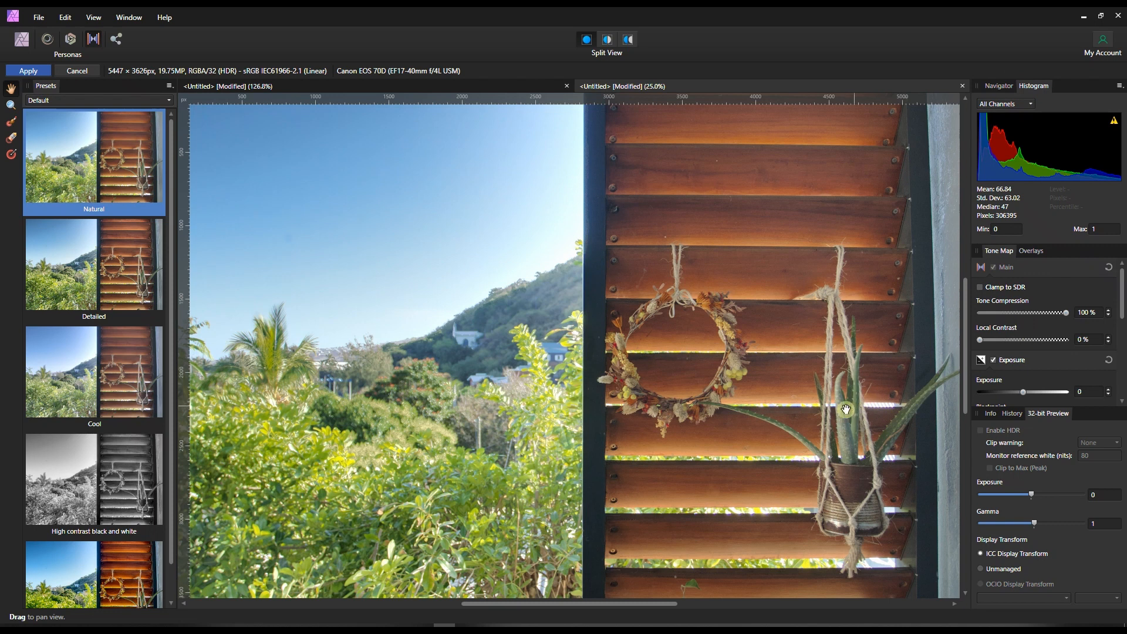
left_click_drag(1050, 316, 1075, 307)
left_click(1040, 313)
left_click_drag(1040, 312, 1074, 333)
mouse_move(985, 340)
left_mouse_down()
mouse_move(1062, 343)
mouse_move(988, 345)
left_mouse_up()
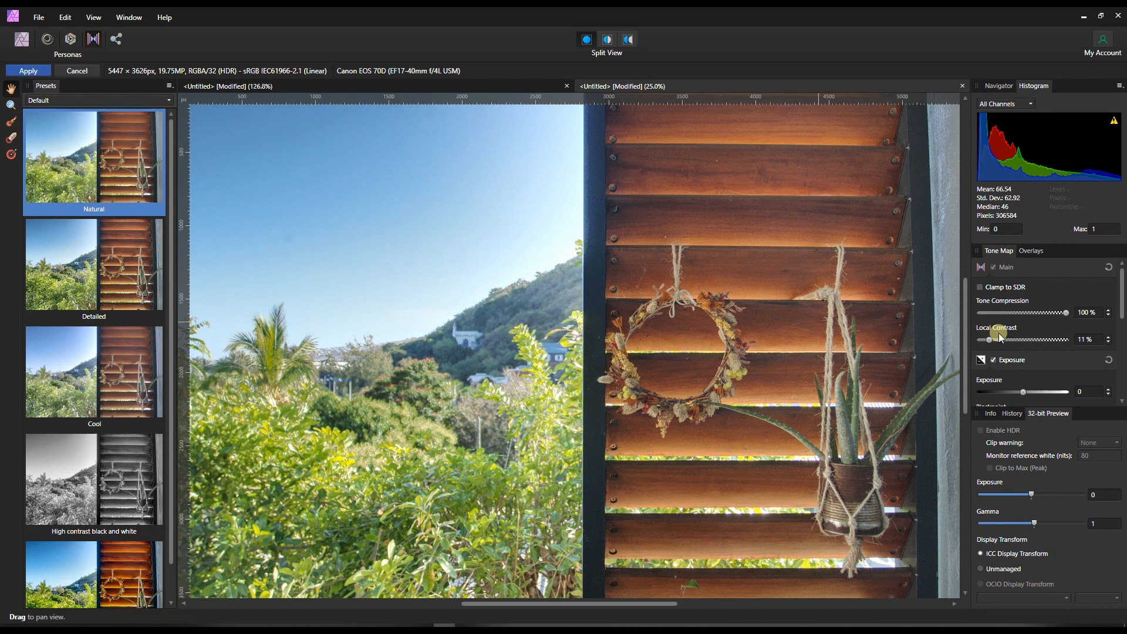
scroll(1037, 371, "down", 1)
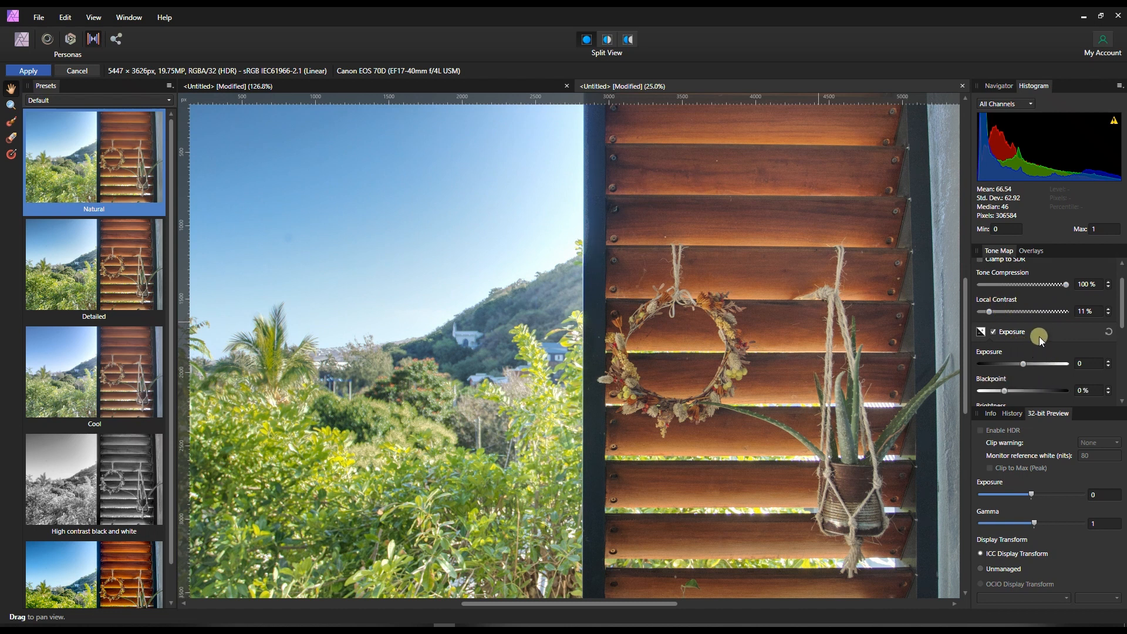
scroll(1039, 336, "up", 1)
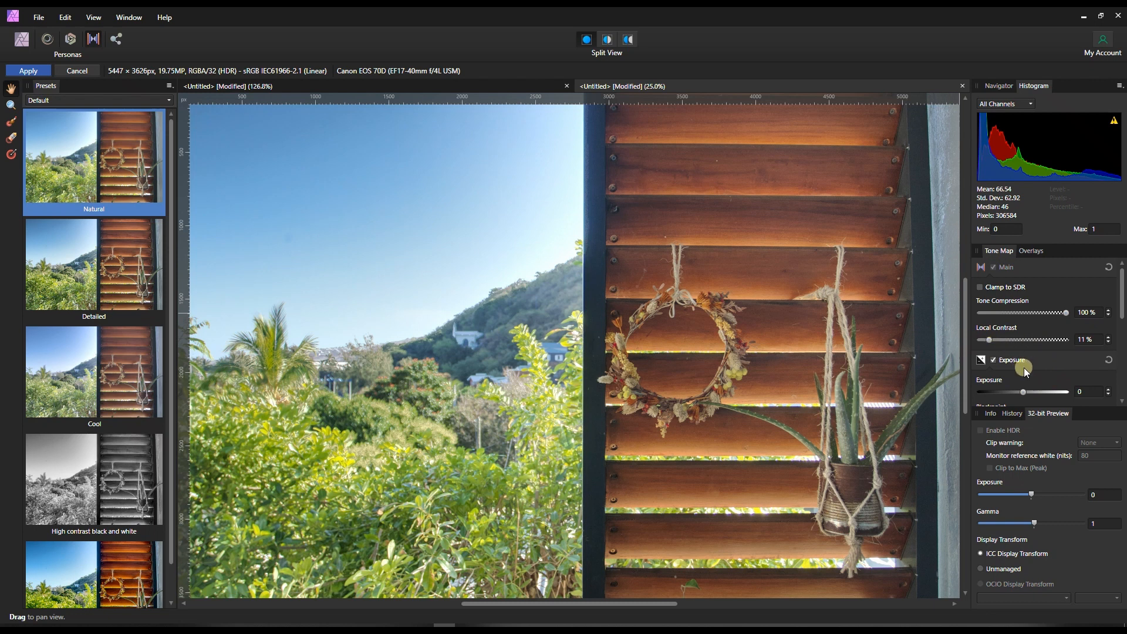
Step: Try Blackpoint at 2 % and Exposure at 0.993, and reset the Exposure adjustment group
scroll(1024, 367, "down", 2)
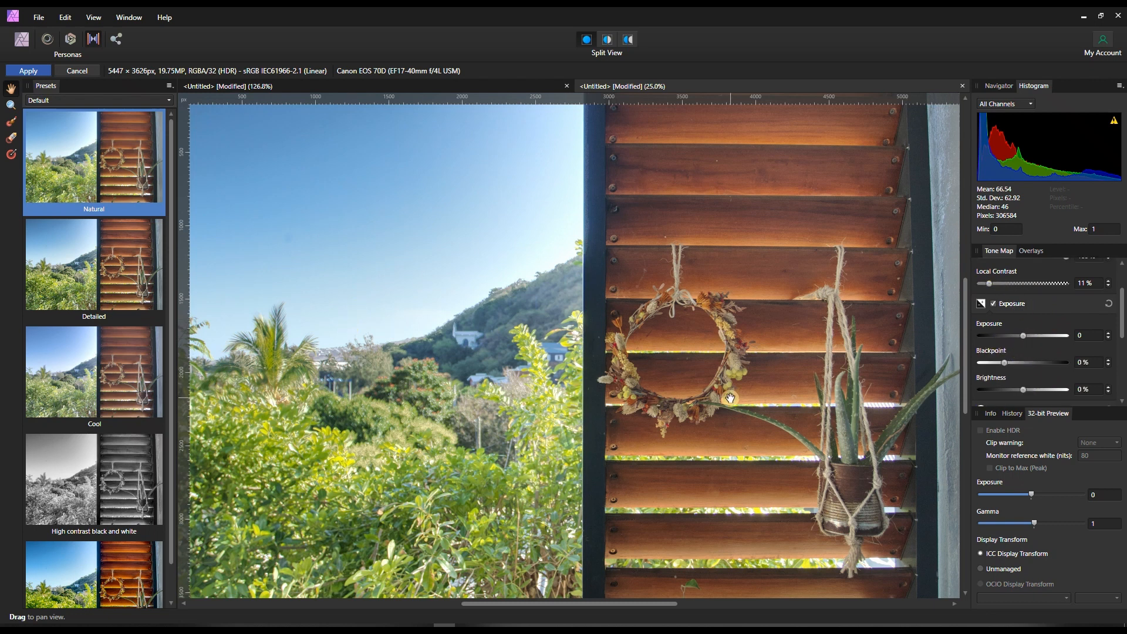
left_click(1010, 362)
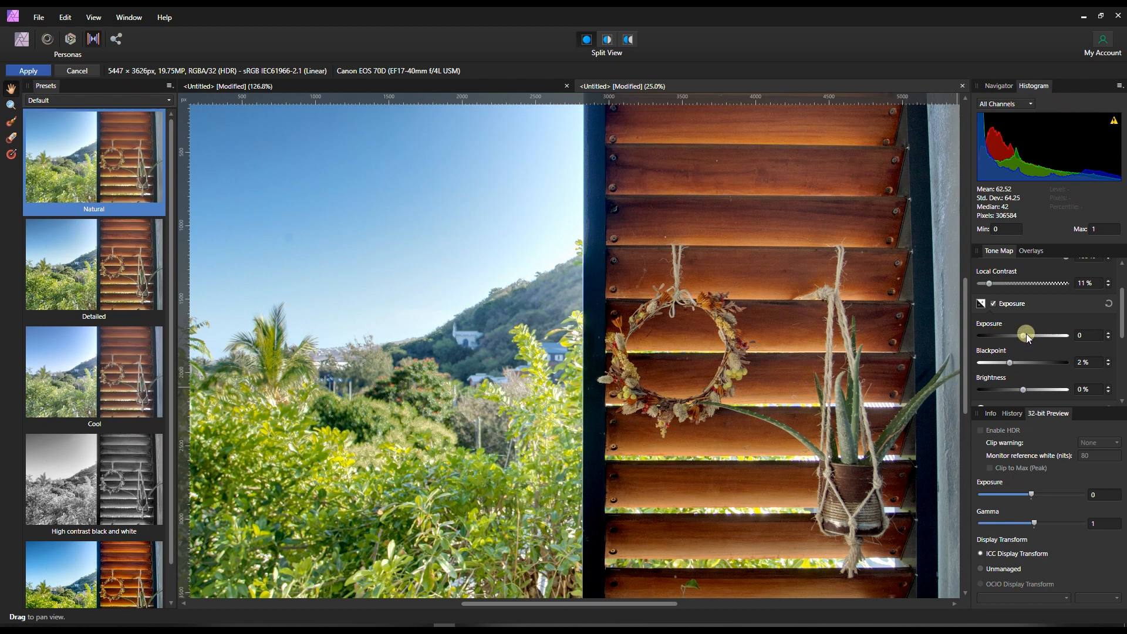
left_click_drag(1029, 336, 1044, 339)
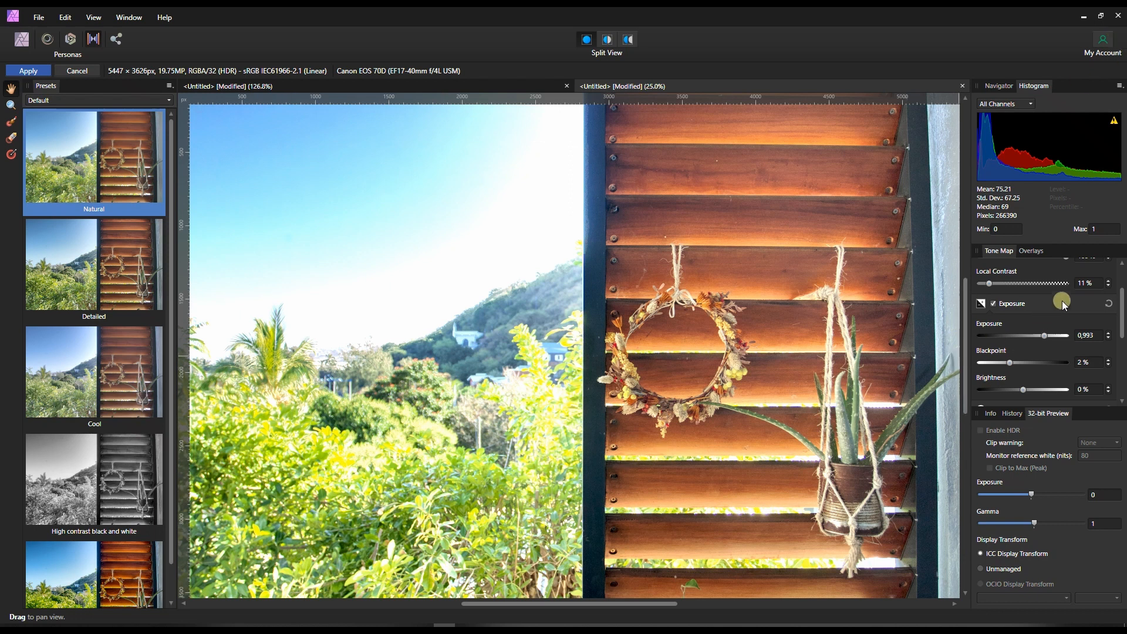
left_click(1106, 304)
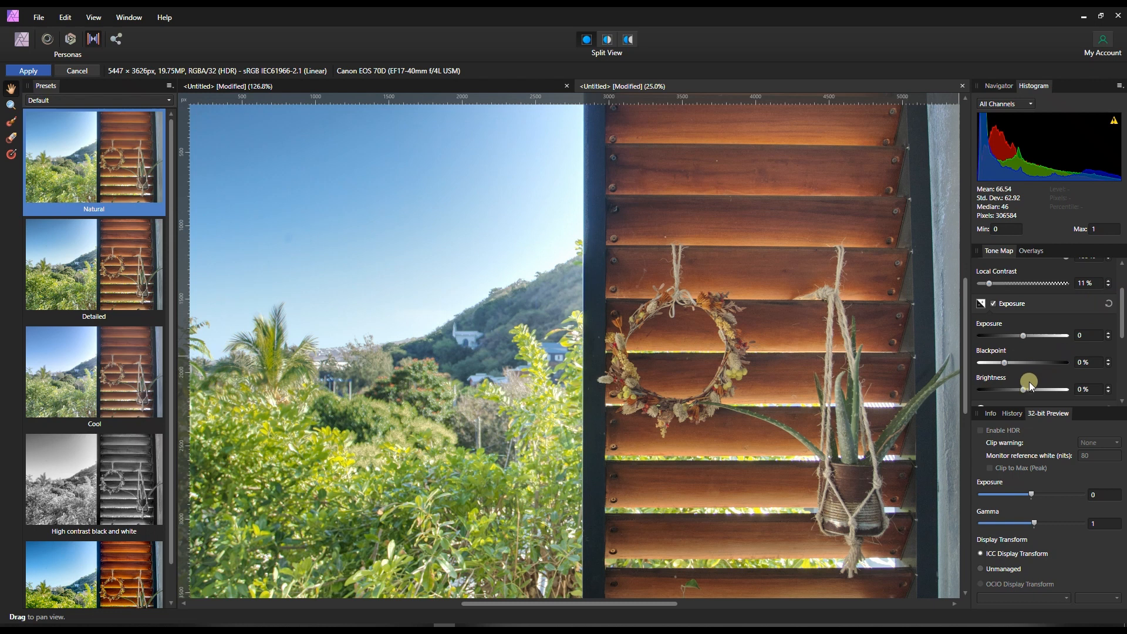
Step: Try stronger Brightness before settling on 6 %, with Contrast at -2 % and Blackpoint at 2 %
left_click_drag(1030, 392, 1056, 393)
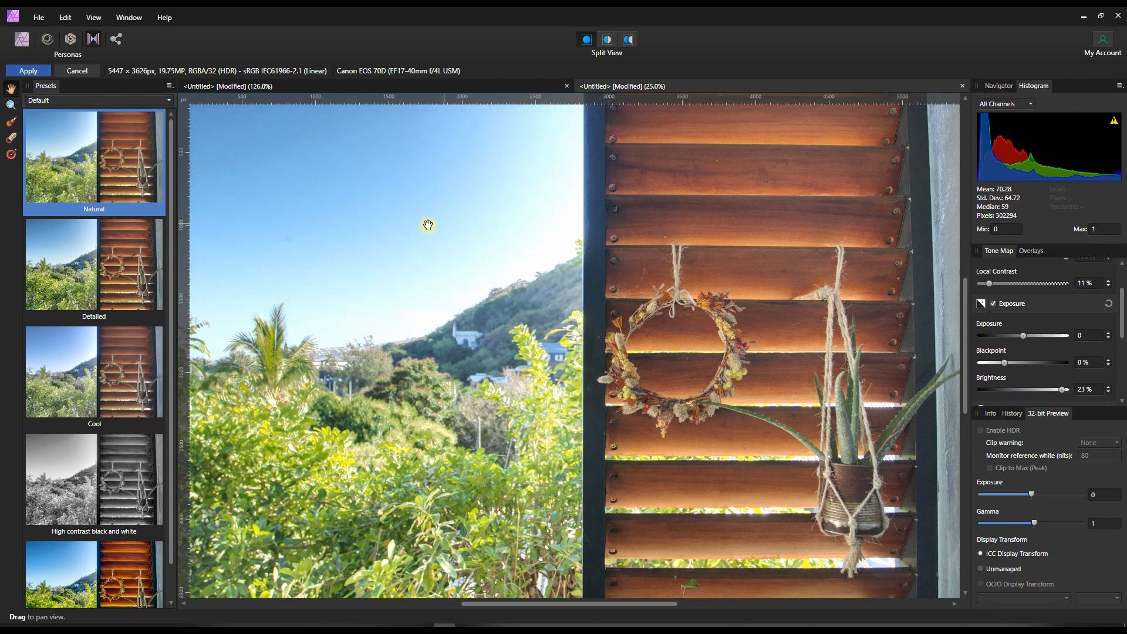
scroll(1038, 358, "down", 2)
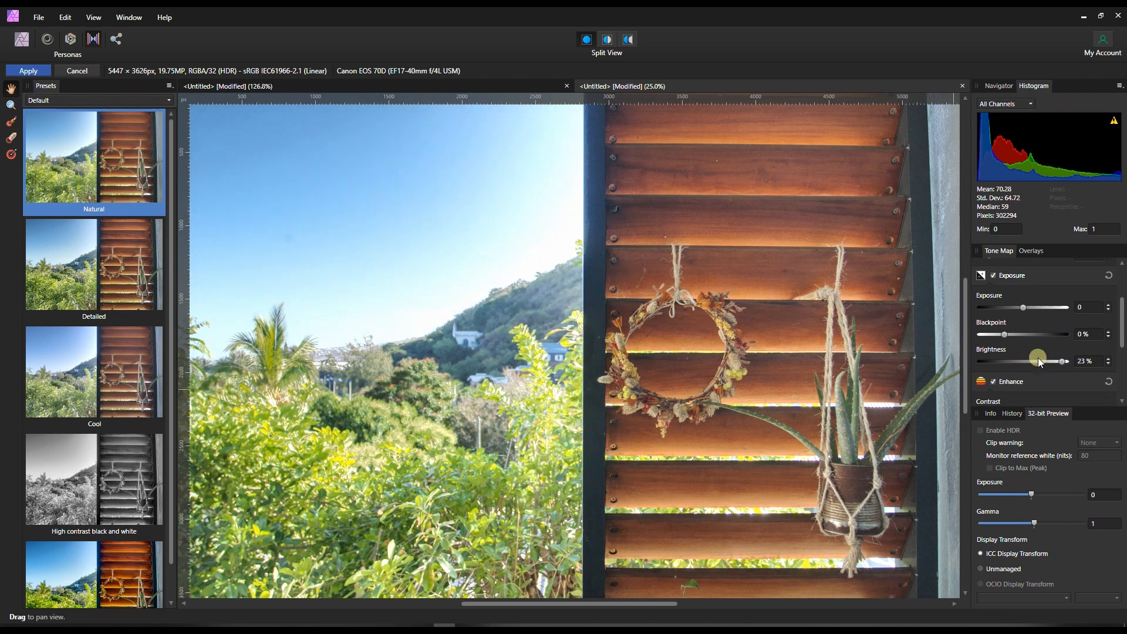
left_click(1034, 333)
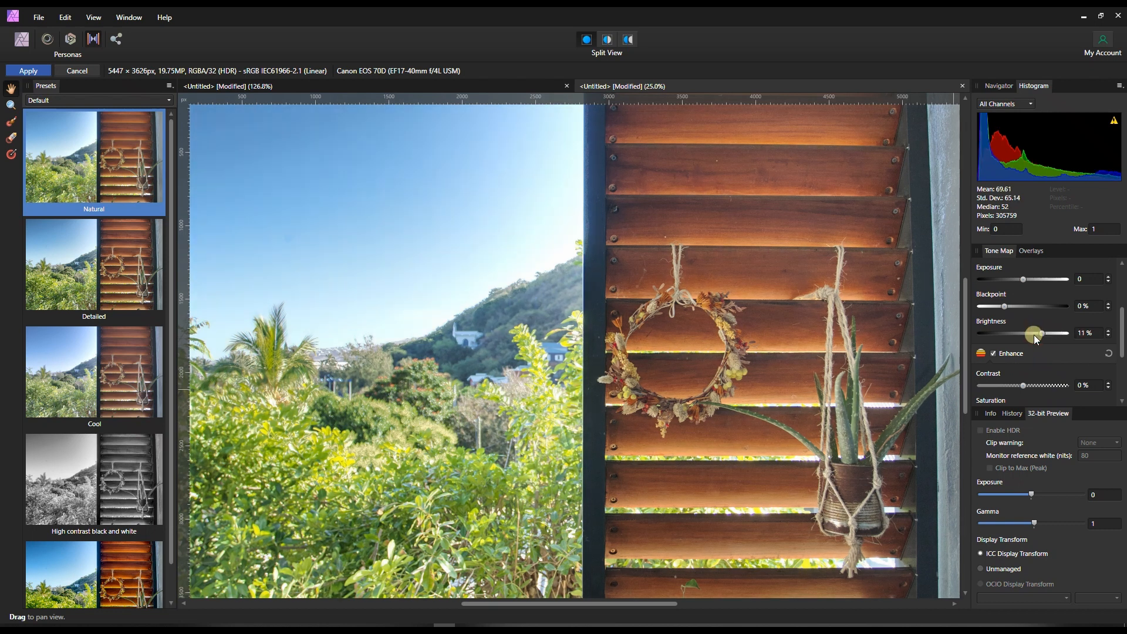
mouse_move(1024, 386)
left_mouse_down()
mouse_move(1008, 386)
mouse_move(1021, 387)
left_mouse_up()
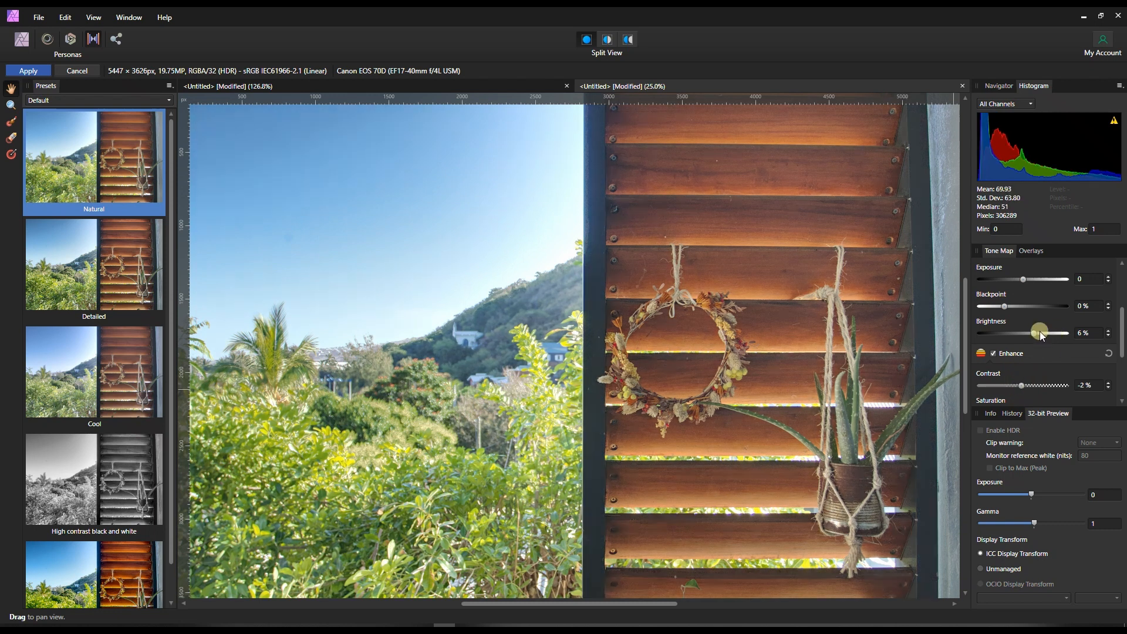
scroll(1038, 334, "up", 2)
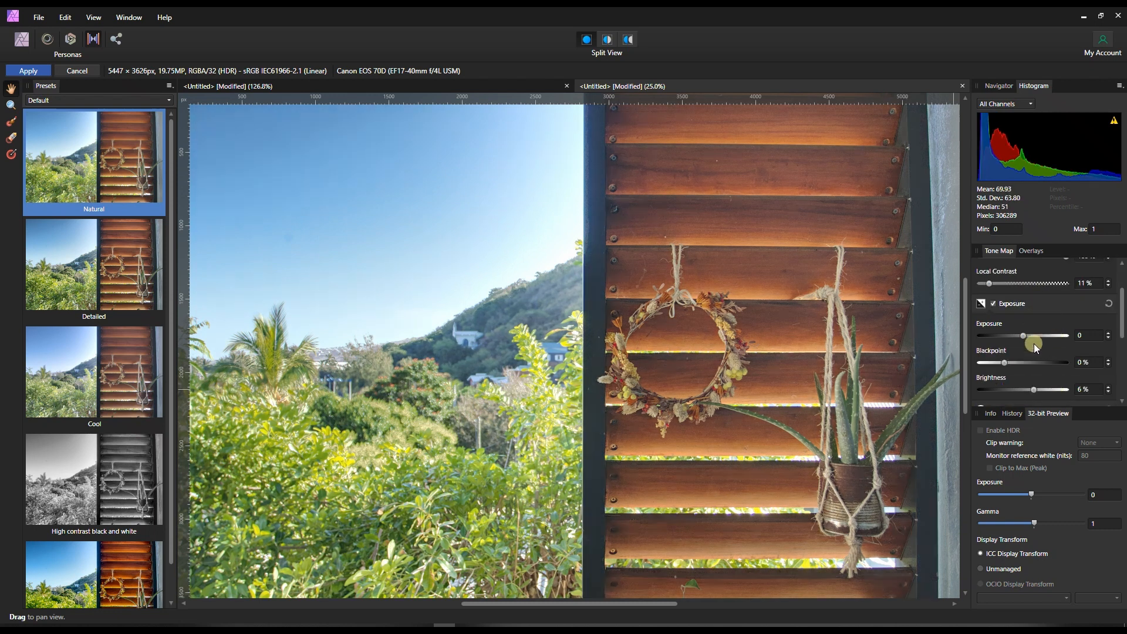
left_click_drag(1012, 363, 1010, 362)
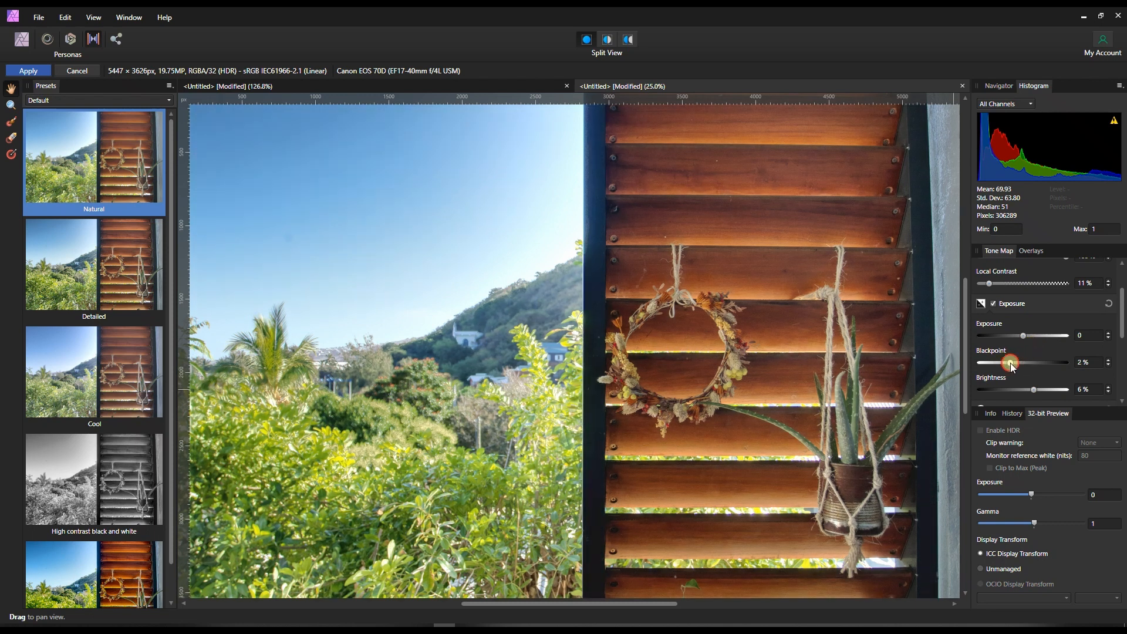
Step: Try Vibrance at 38 %, reset the Enhance adjustment group, and set Contrast to -2 %
scroll(1034, 376, "down", 2)
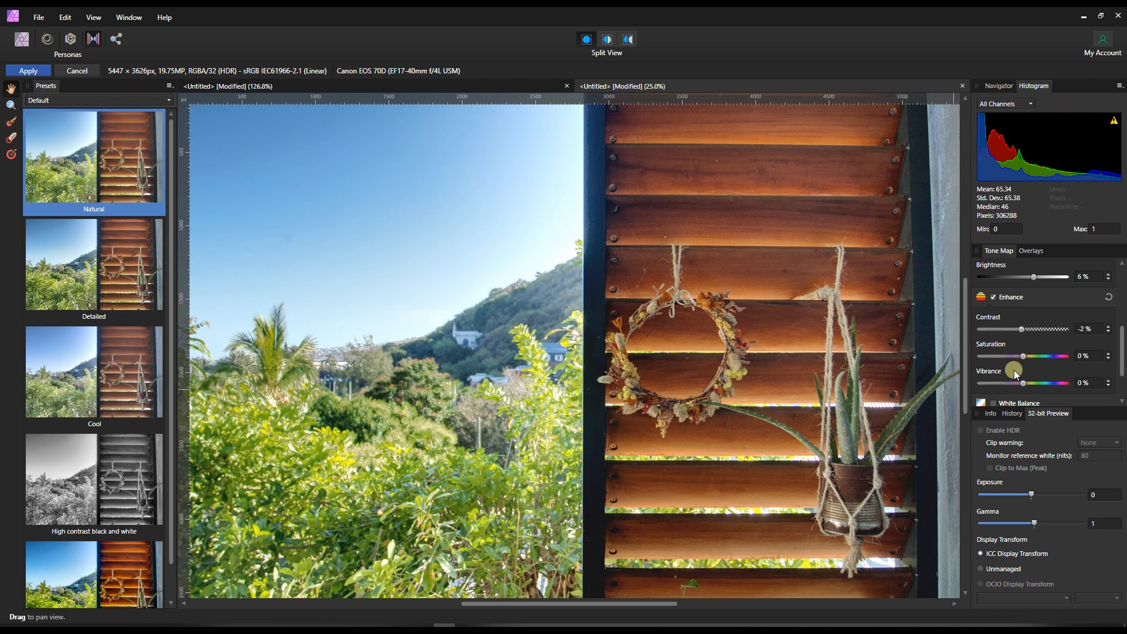
left_click_drag(1034, 378, 1057, 388)
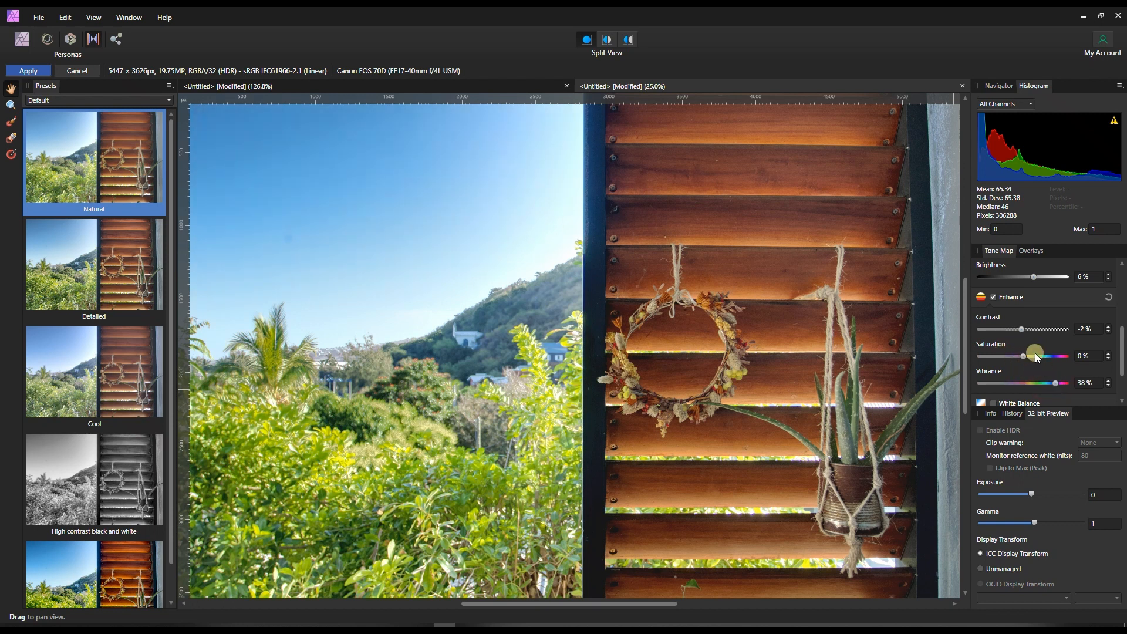
left_click(1108, 296)
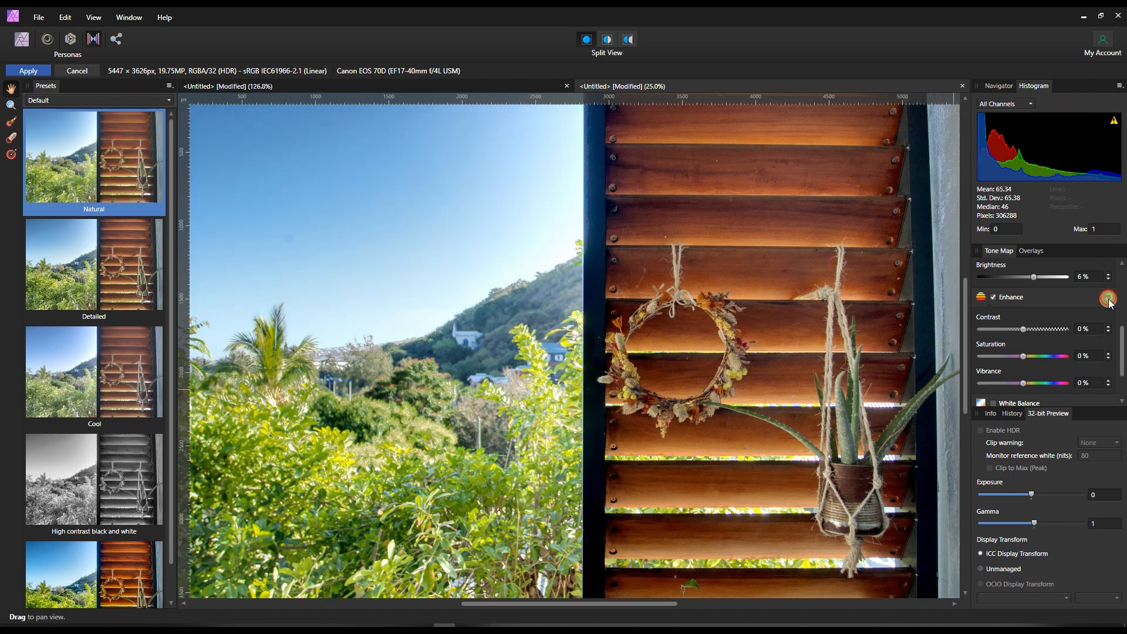
left_click_drag(1016, 329, 1019, 329)
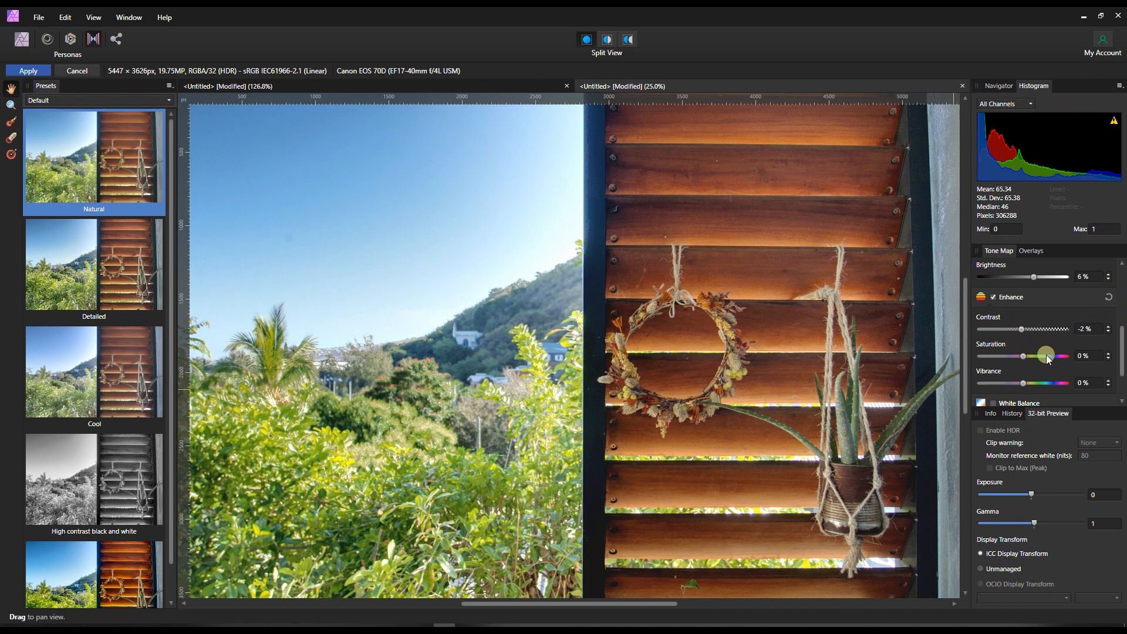
Step: Try Saturation at 54 % and 6 % before returning it to 0 %, and set Vibrance to 45 %
left_click(1046, 356)
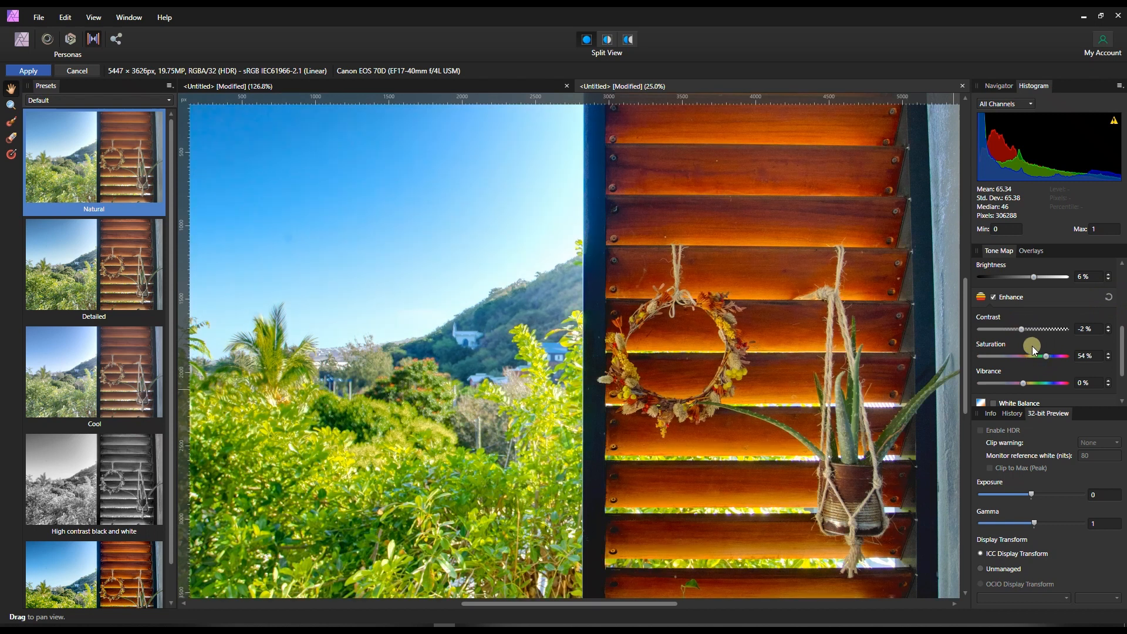
left_click_drag(1021, 356, 1027, 354)
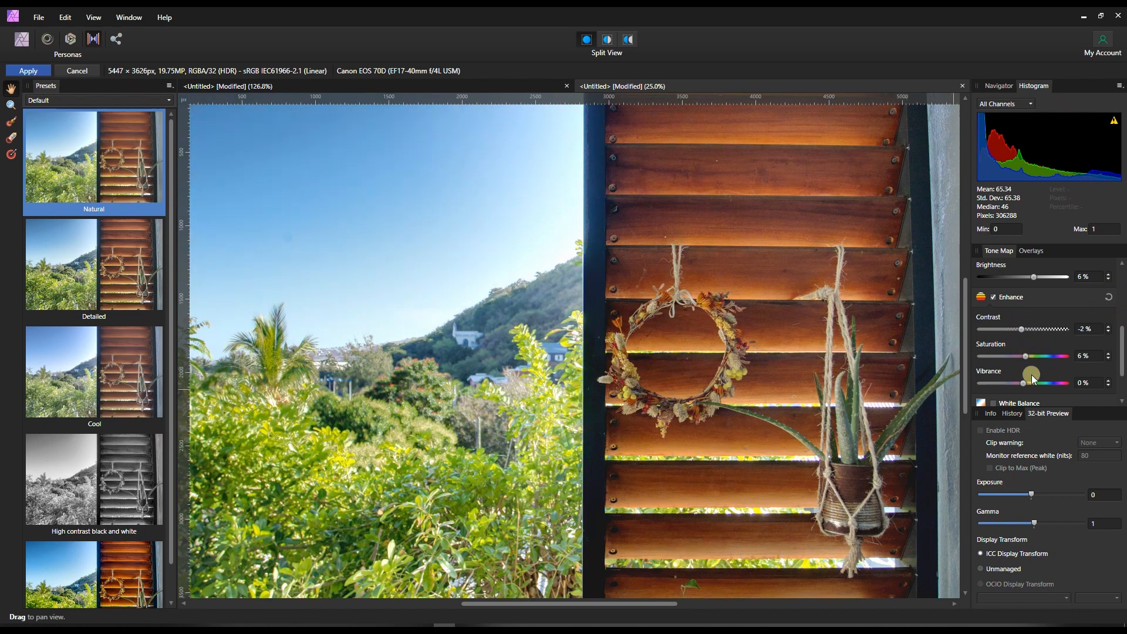
left_click(1108, 354)
left_click(1109, 360)
left_click(1109, 359)
left_click_drag(1023, 382, 1063, 390)
Step: Enable Shadows & Highlights and lower Highlights to -33 %
scroll(1001, 371, "down", 2)
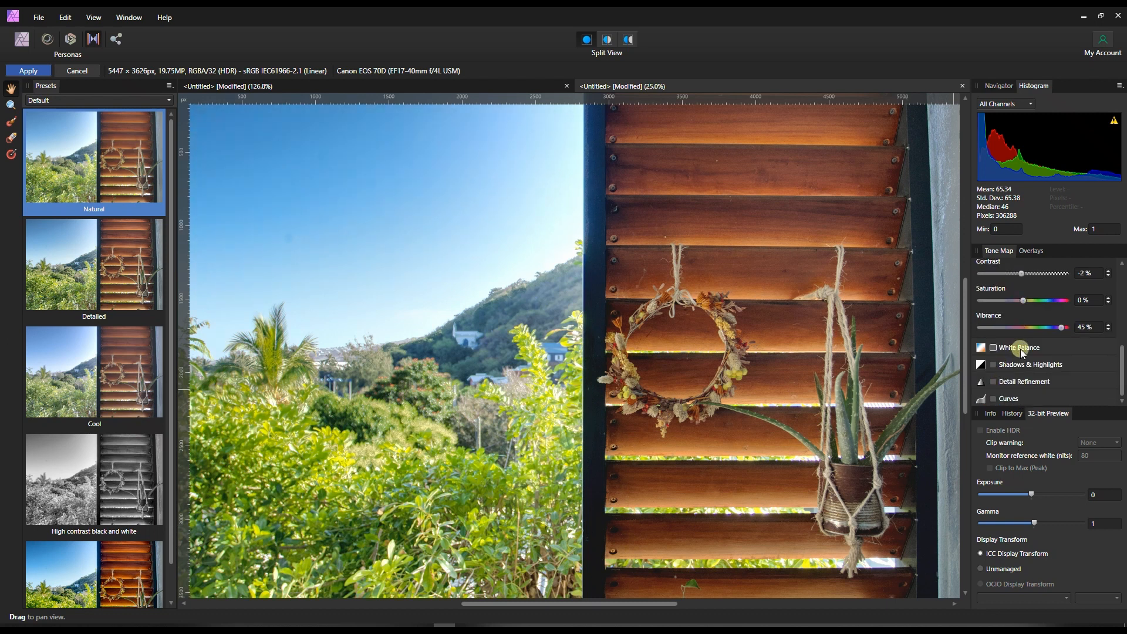
left_click(1015, 365)
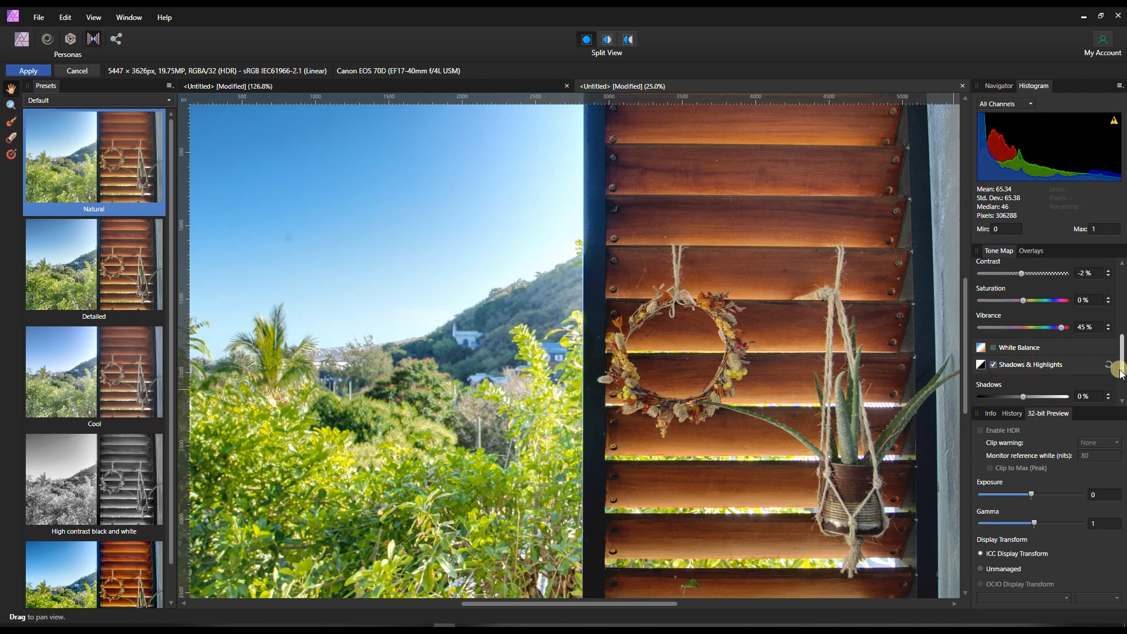
left_click_drag(1123, 371, 1122, 390)
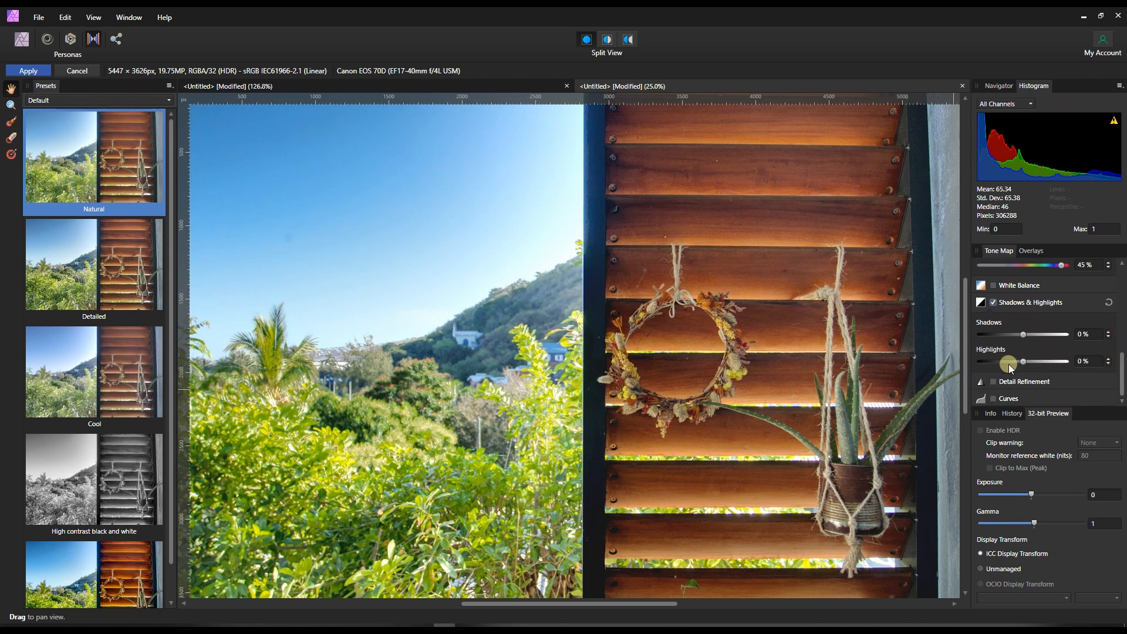
left_click(1008, 364)
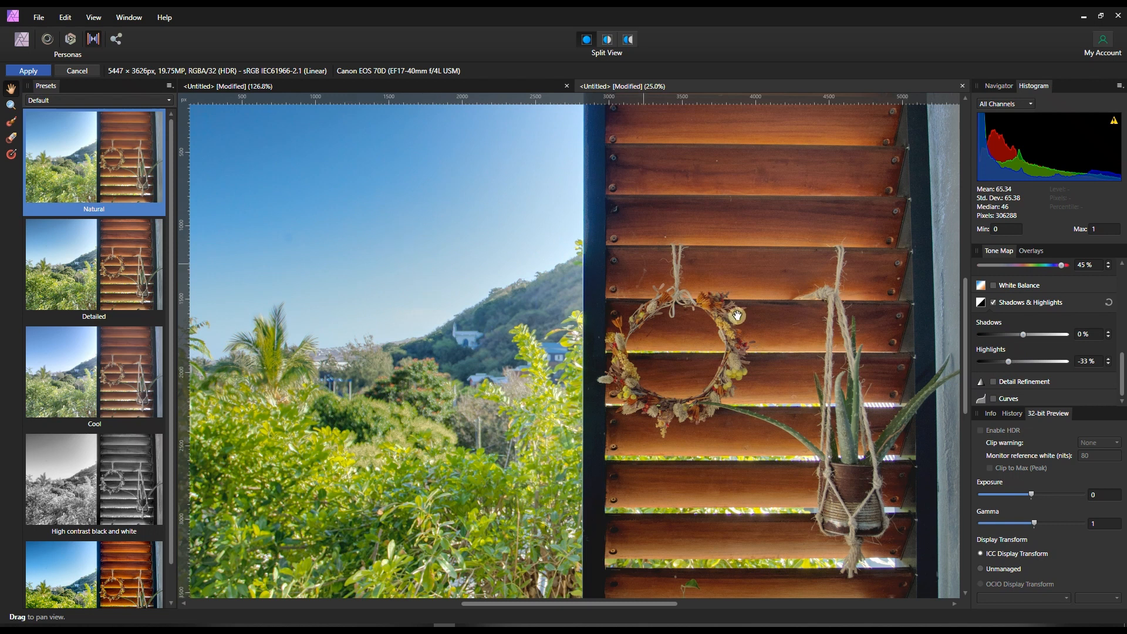
Step: Enable Detail Refinement with Radius at 13 % and Amount at 6 %
left_click(1019, 383)
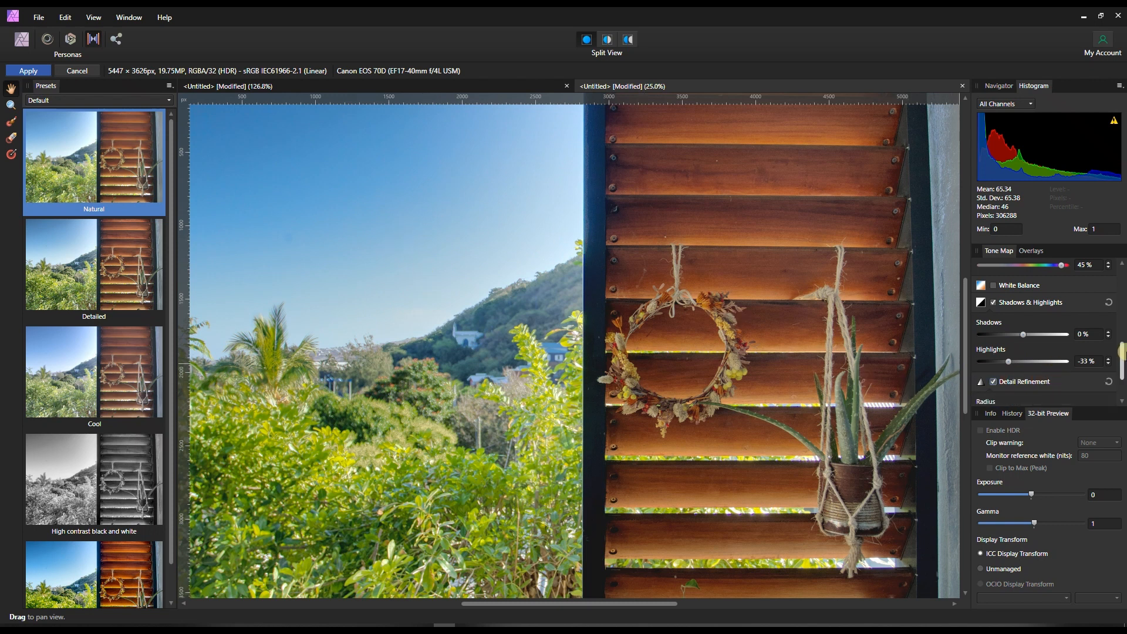
scroll(1121, 351, "down", 2)
left_click_drag(989, 353, 984, 379)
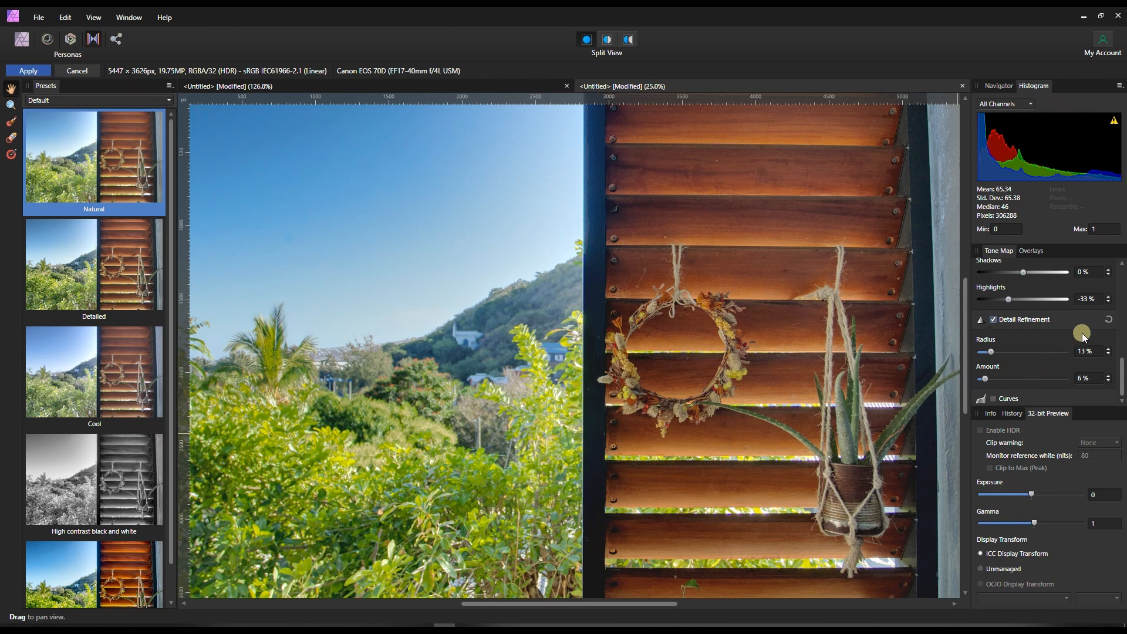
Step: Enable Curves, anchor the shadows, slightly raise the lower midtones and highlights, and apply the tone mapping
left_click(1032, 398)
left_click_drag(1121, 358, 1123, 392)
left_click(1063, 315)
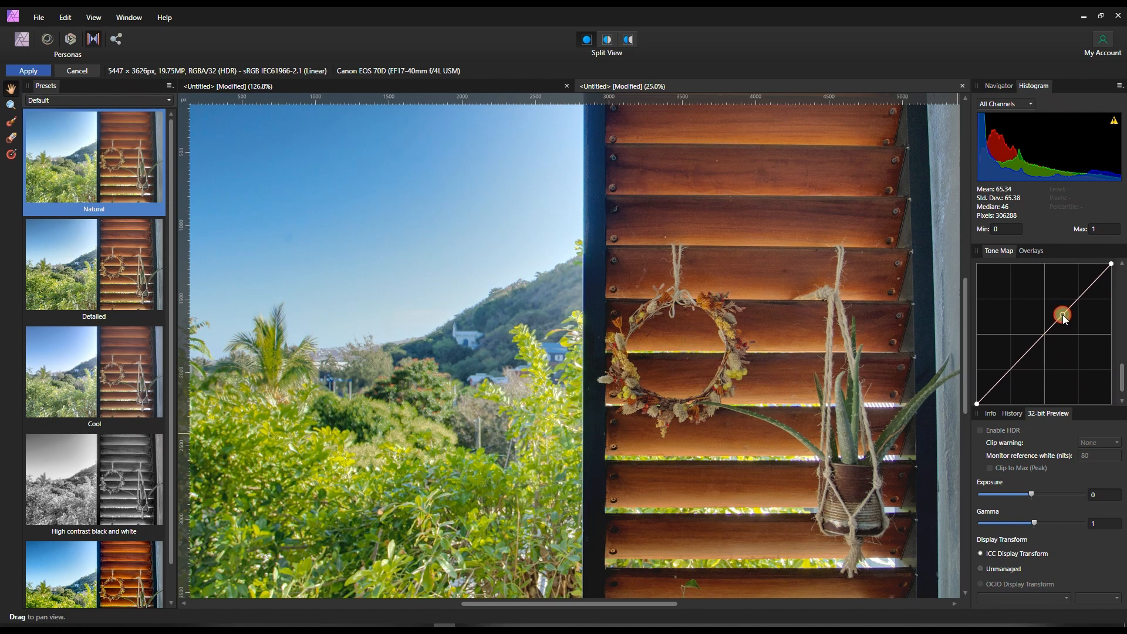
left_click_drag(1062, 315, 1061, 309)
left_click(999, 381)
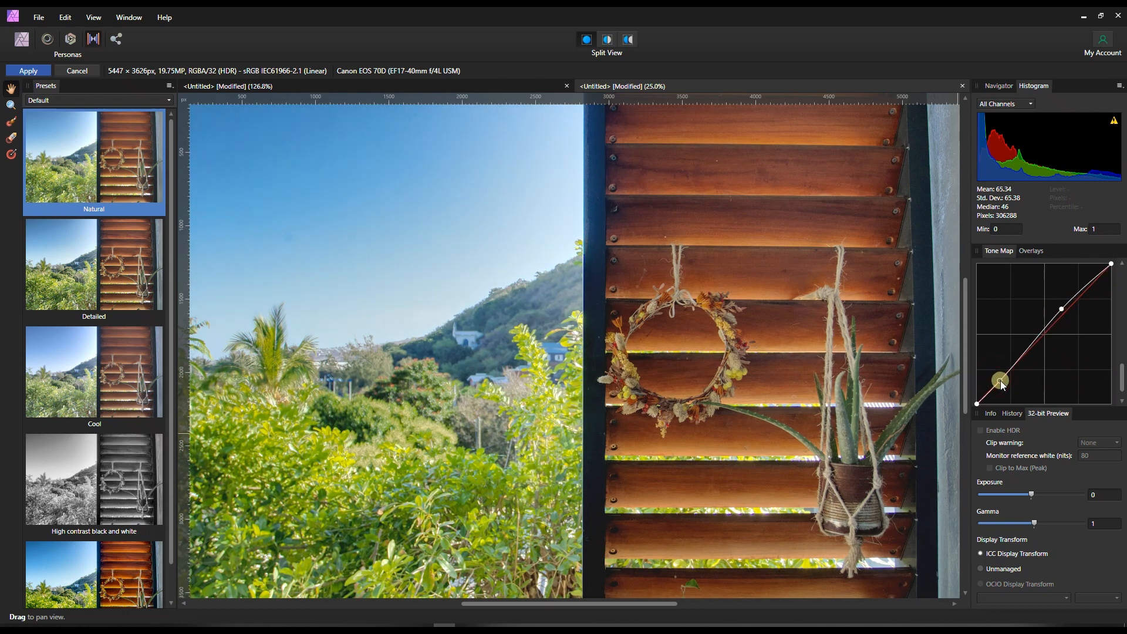
left_click(1021, 354)
left_click_drag(1021, 355, 1021, 351)
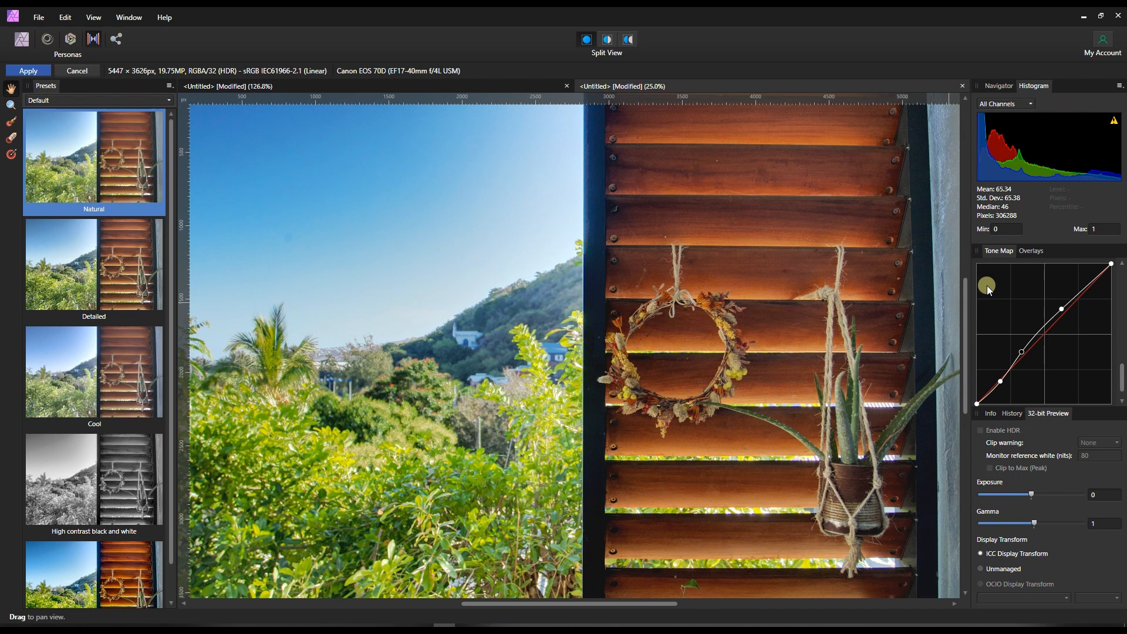
left_click(27, 71)
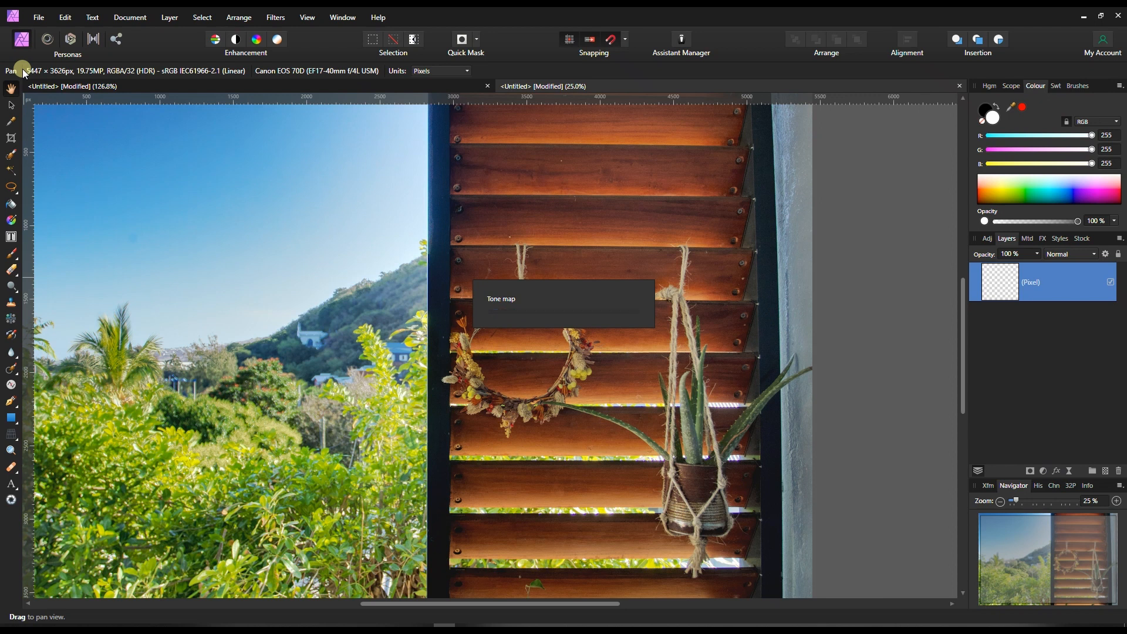
Step: Swap the foreground and background colours, and add a Vibrance adjustment layer with Vibrance at 72 %
key("x")
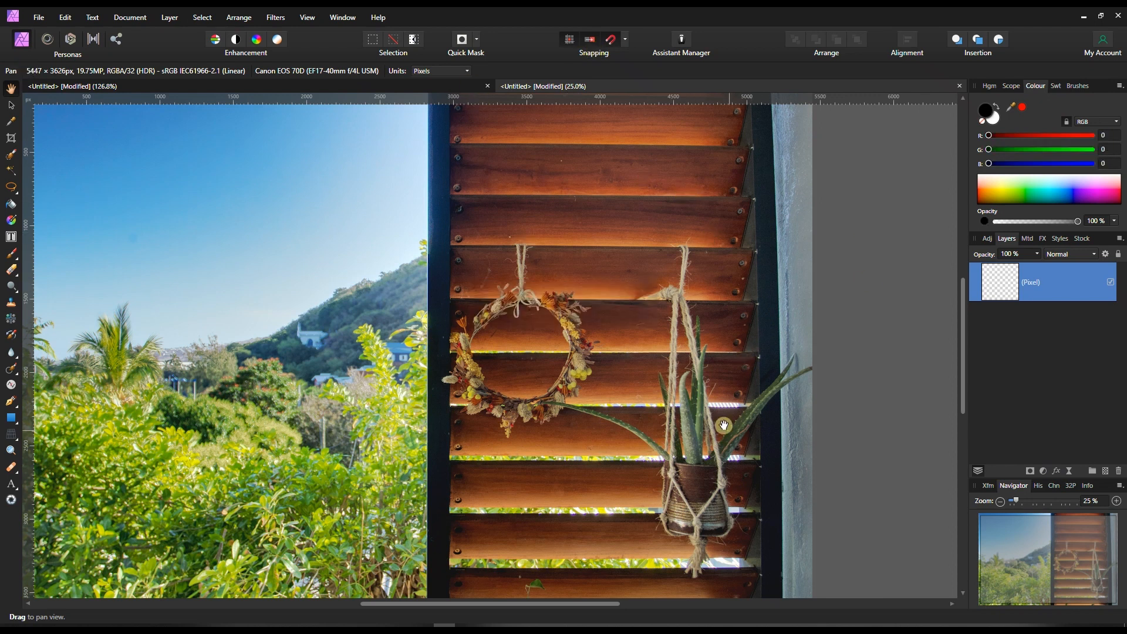
left_click(1042, 472)
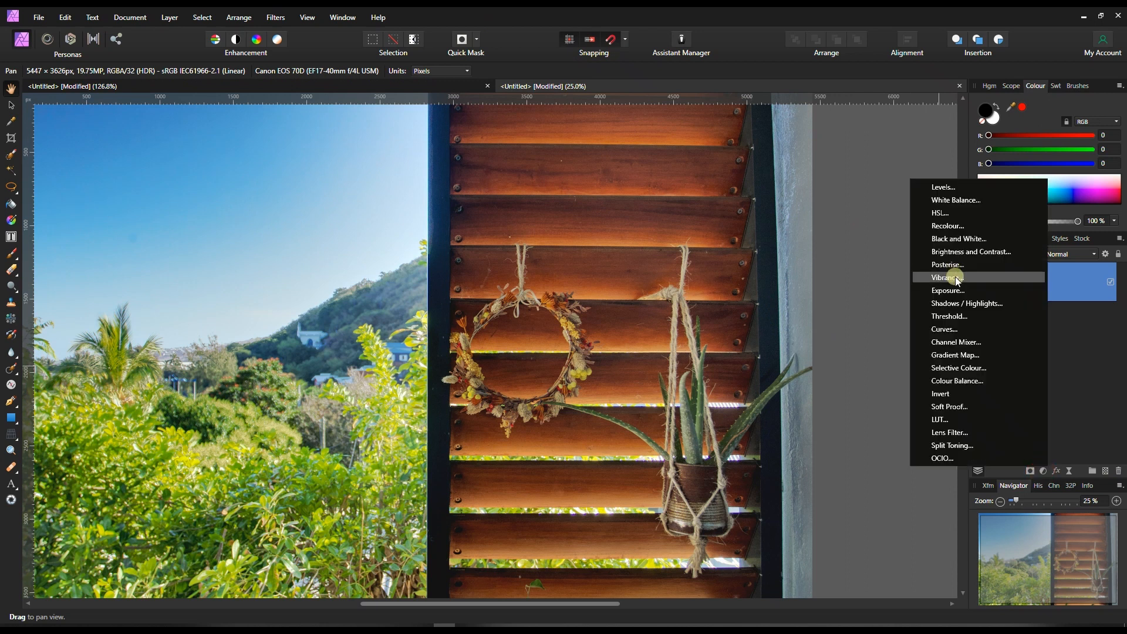
left_click(955, 277)
left_click_drag(808, 528, 879, 527)
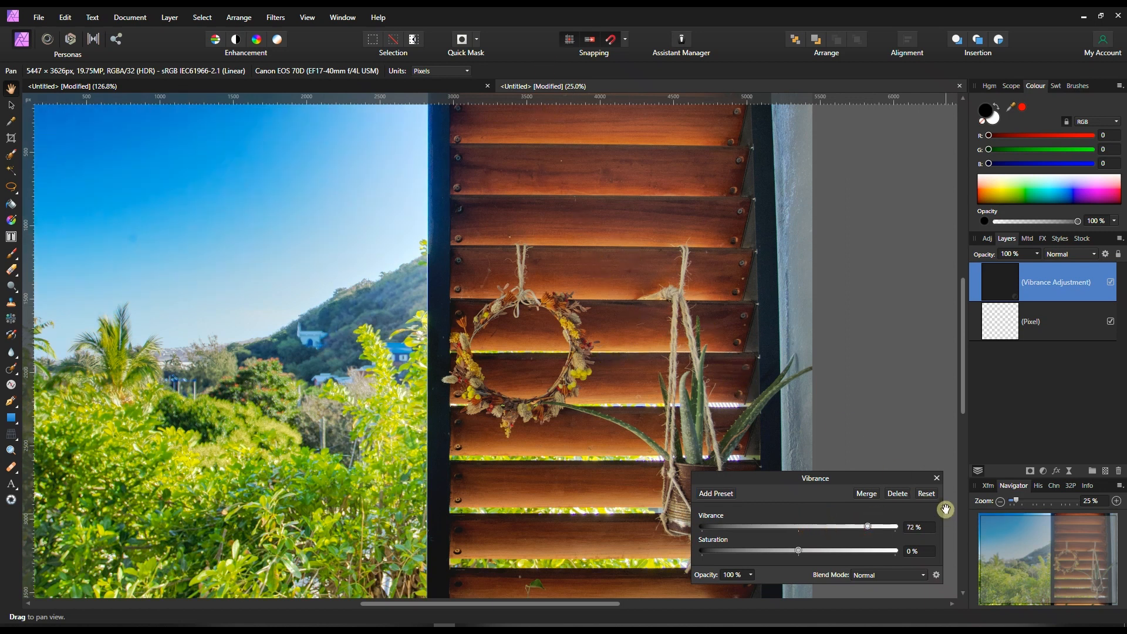
left_click(937, 477)
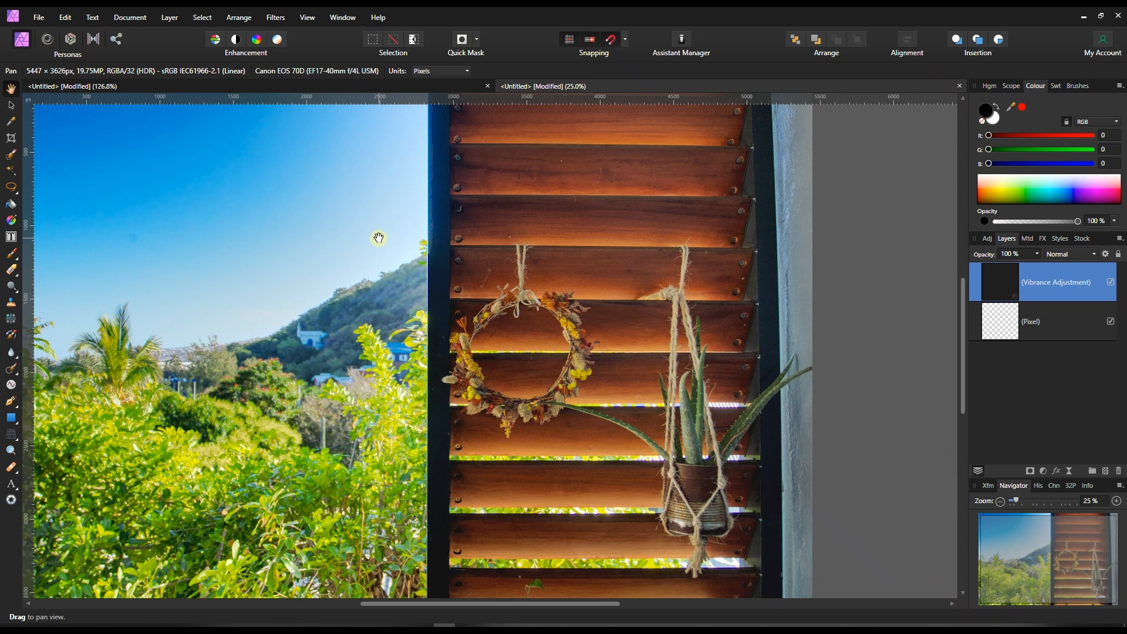
left_click_drag(1065, 573, 1048, 560)
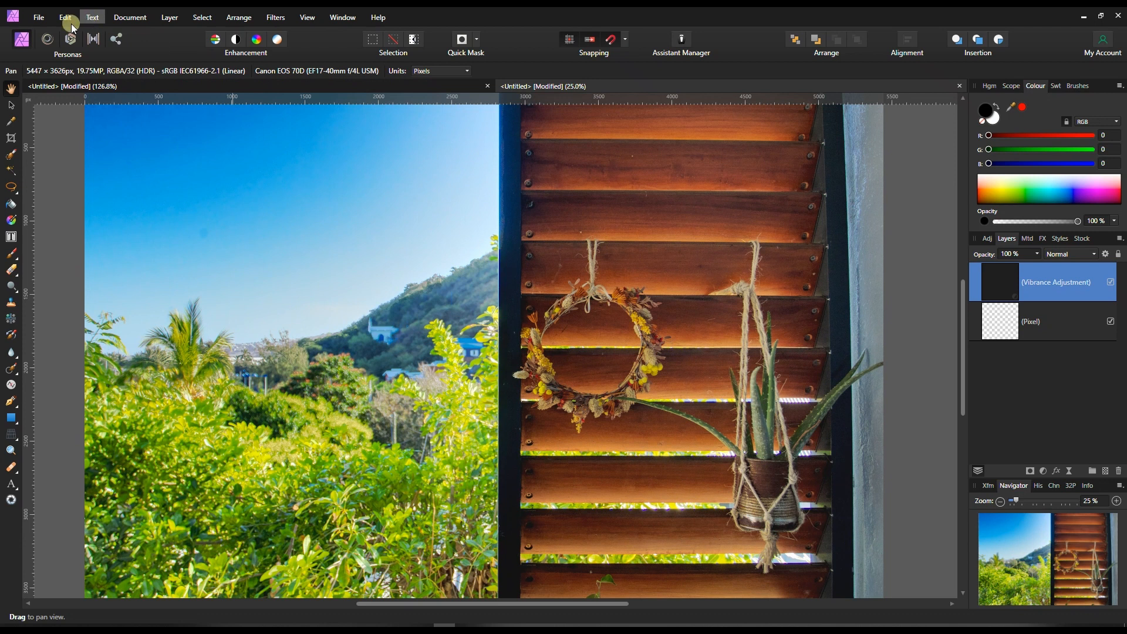
Step: Open the single raw photo RAW.CR2 for developing
left_click(39, 19)
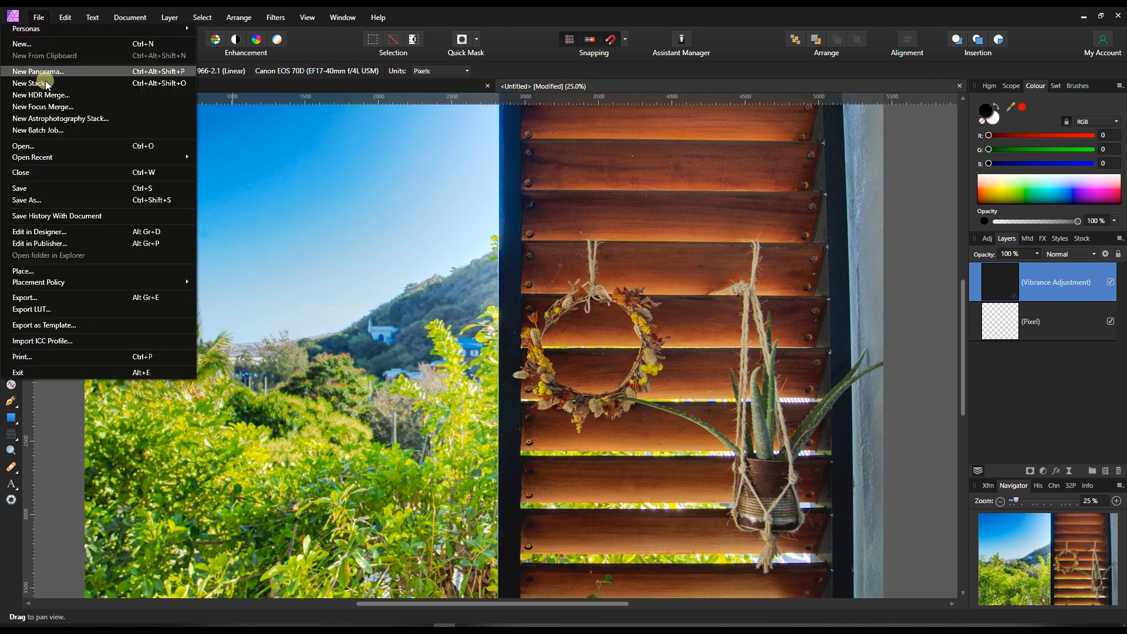
left_click(51, 145)
left_click(139, 132)
double_click(139, 134)
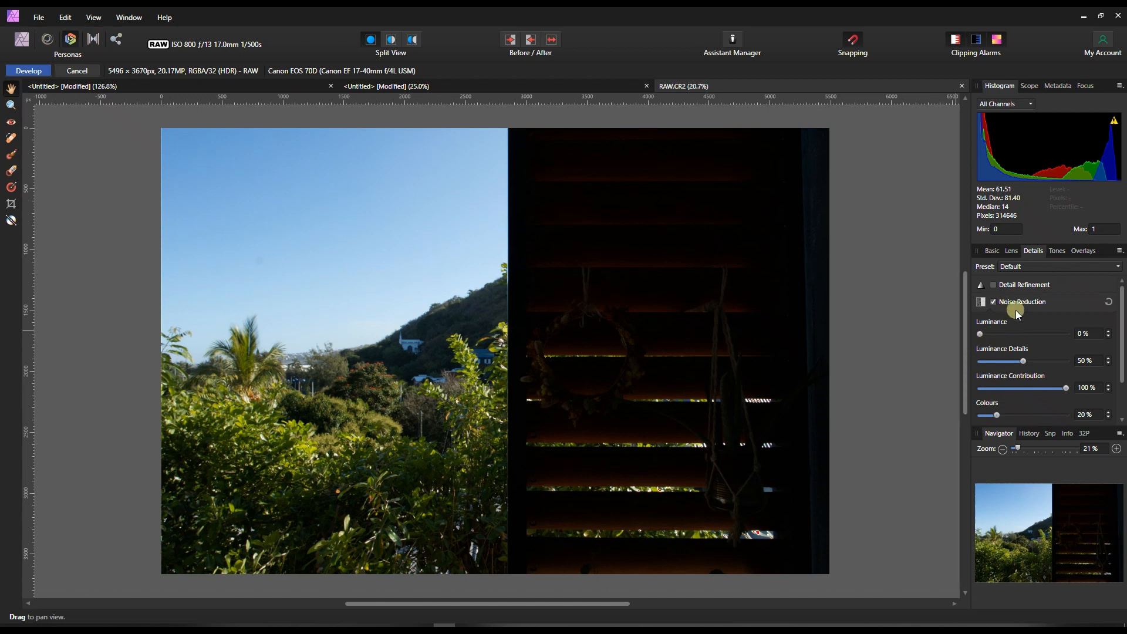
Step: Raise the raw photo's Exposure to 0.306 in the basic develop settings
left_click(993, 252)
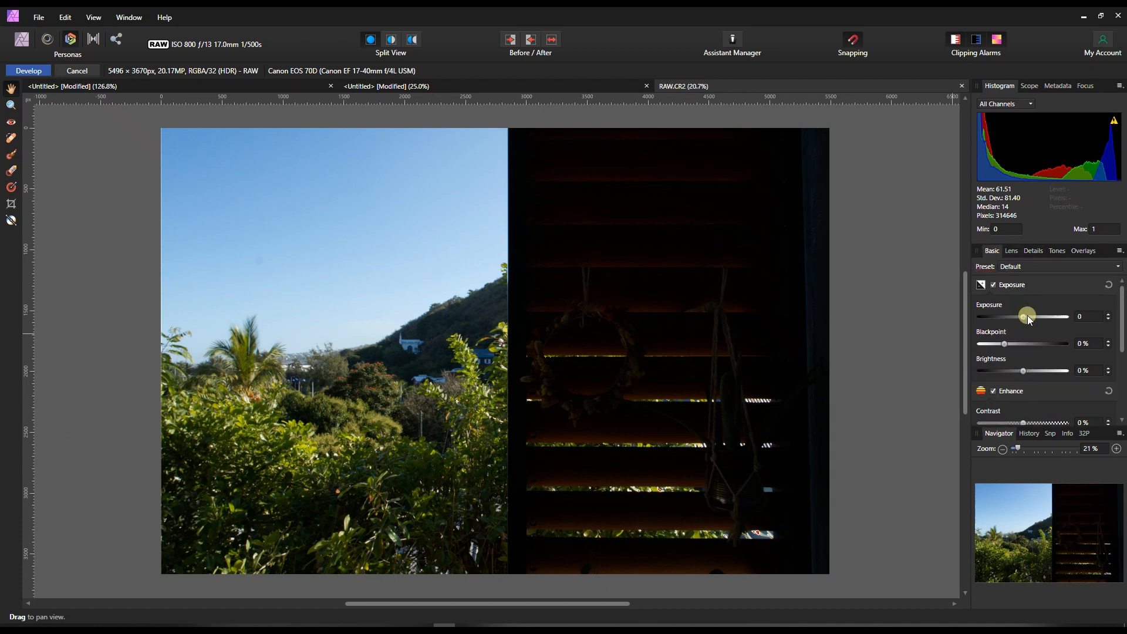
left_click_drag(1030, 320, 1028, 320)
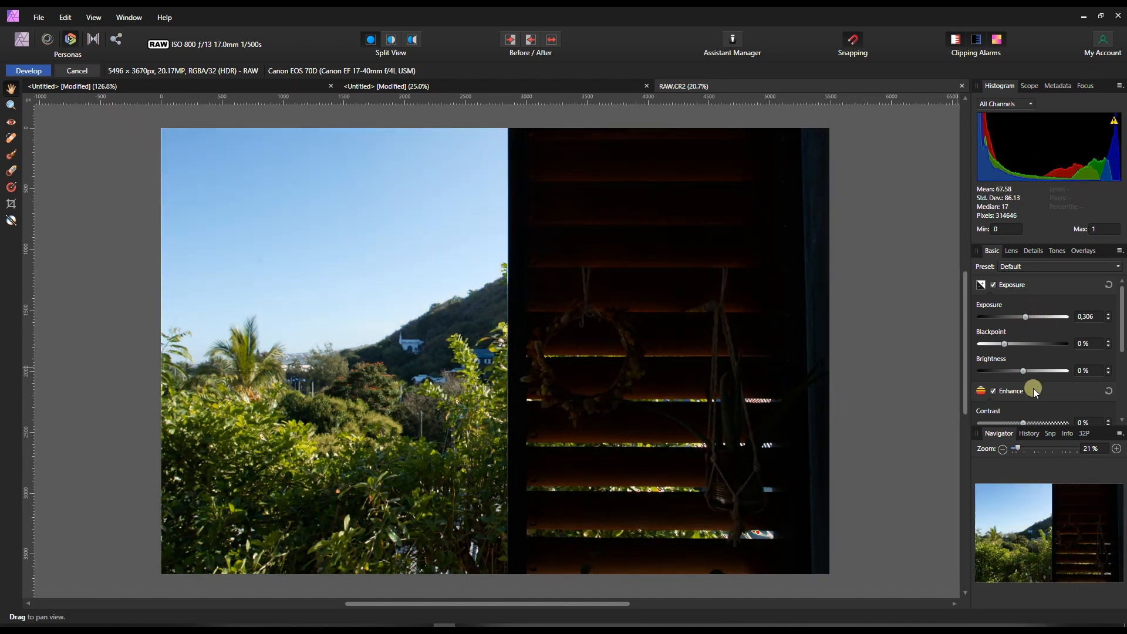
Step: Enable Shadows & Highlights for the raw photo and raise Shadows to 100 %
scroll(1017, 364, "down", 3)
scroll(1017, 364, "down", 2)
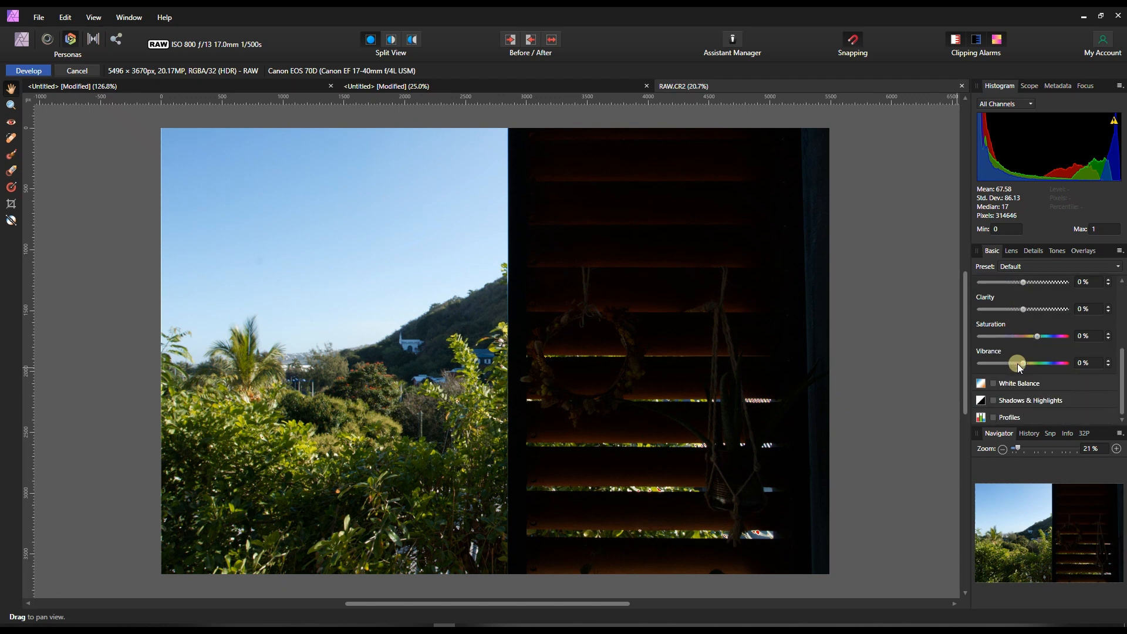
left_click(1026, 406)
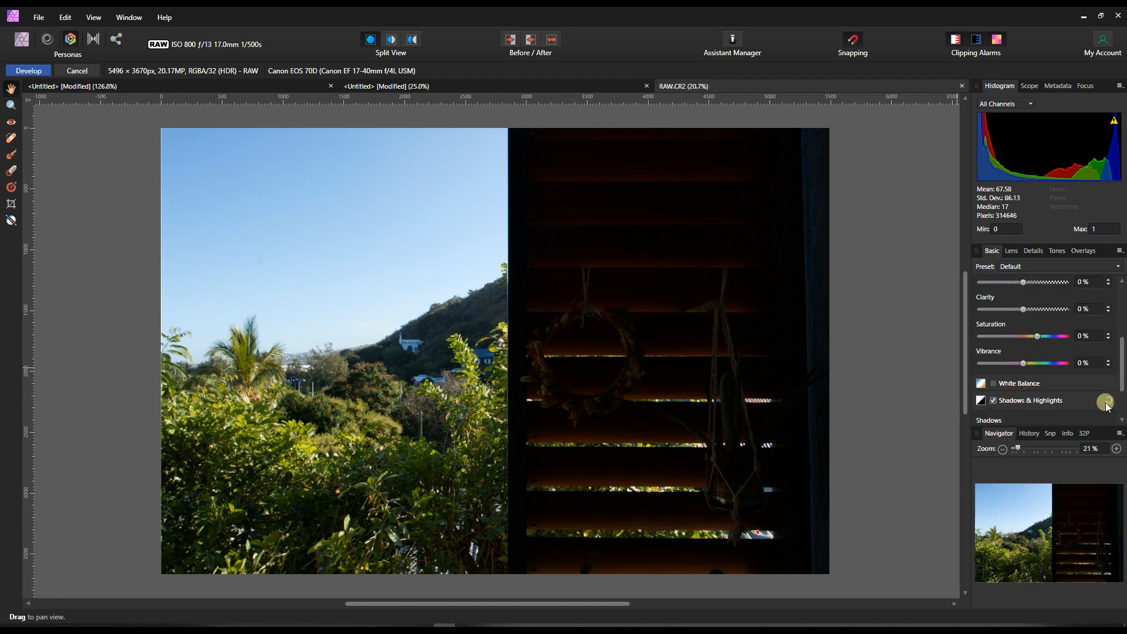
left_click(1028, 399)
left_click_drag(1037, 372, 1083, 383)
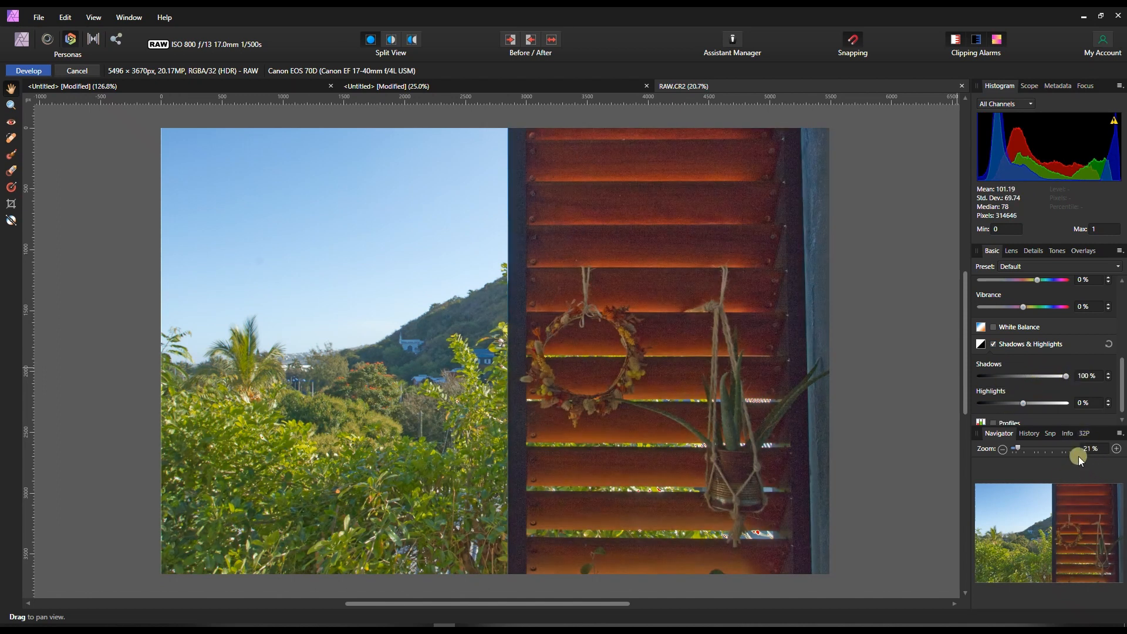
Step: Try Luminance noise reduction at 20 % on the raw photo, and return it to 0 %
left_click(1045, 448)
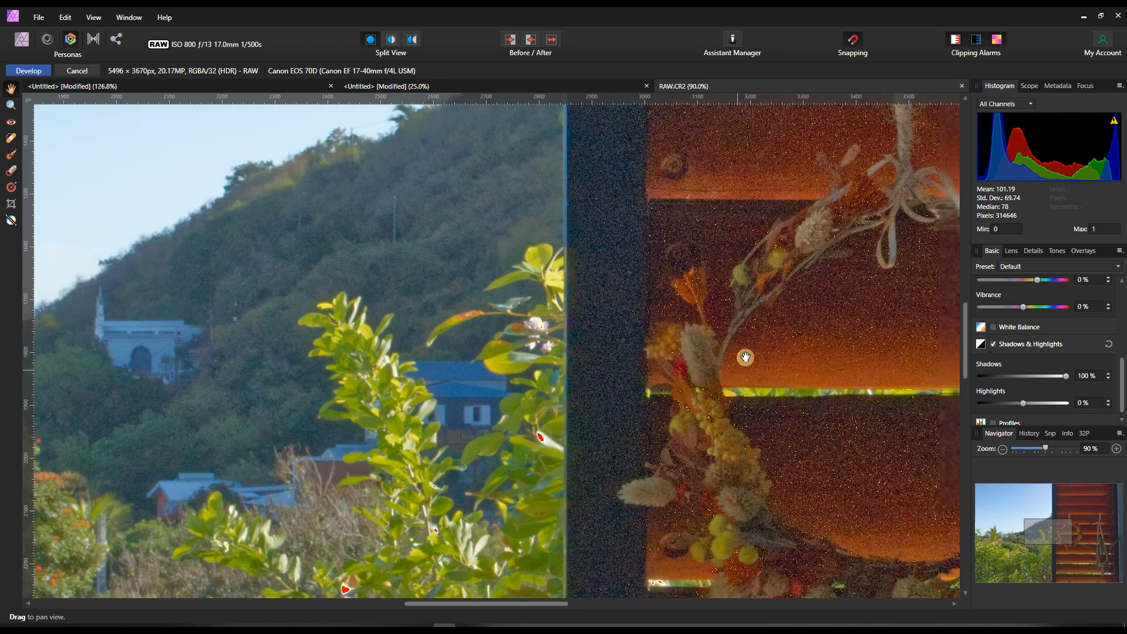
left_click(1033, 251)
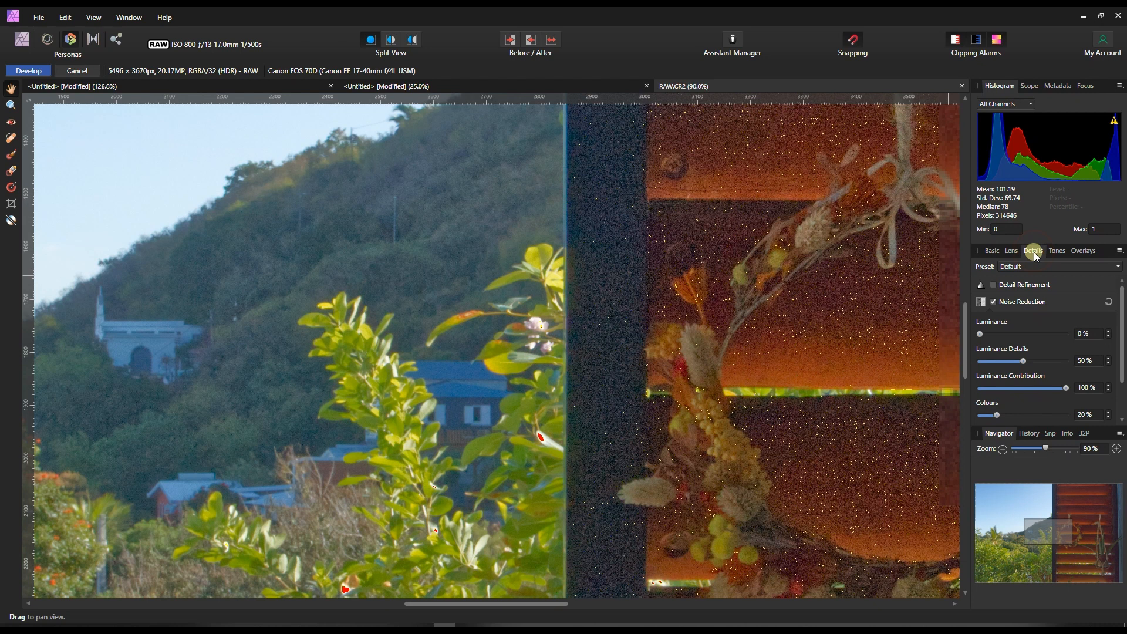
left_click(997, 333)
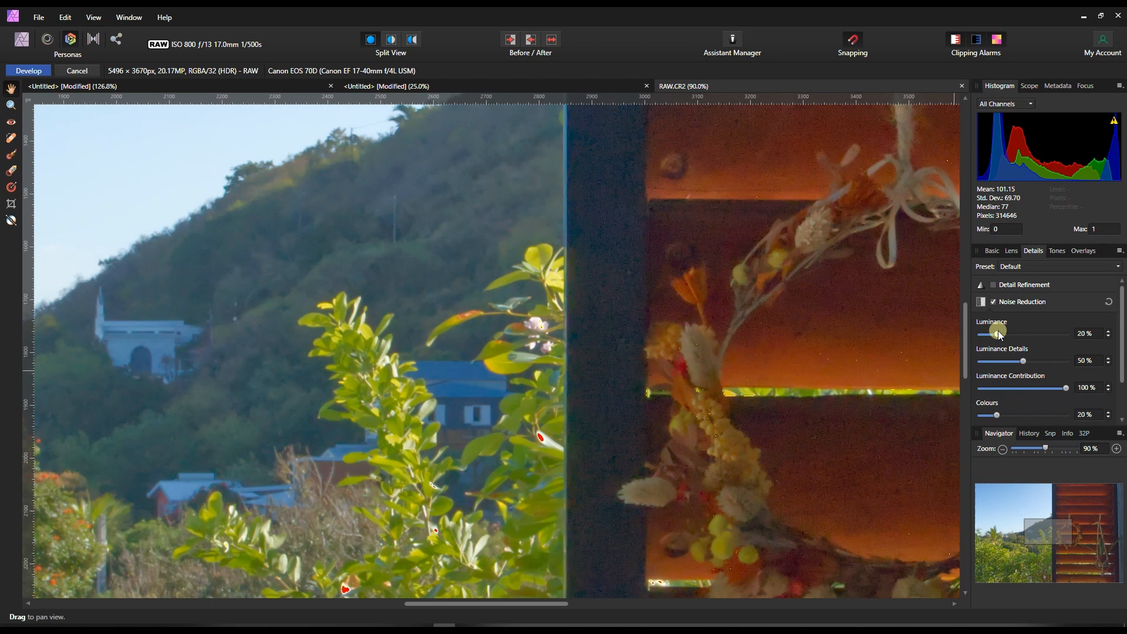
left_click_drag(1000, 333, 979, 334)
Step: Set the Colours noise reduction to 62 % and develop the raw photo
scroll(985, 385, "down", 2)
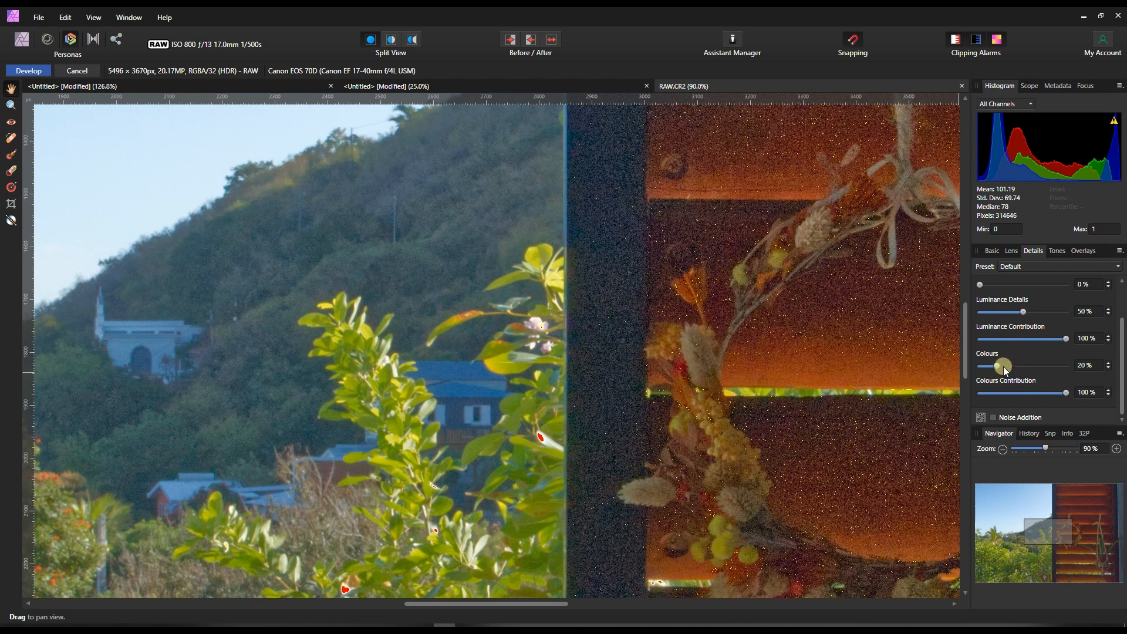
left_click_drag(1008, 366, 1041, 366)
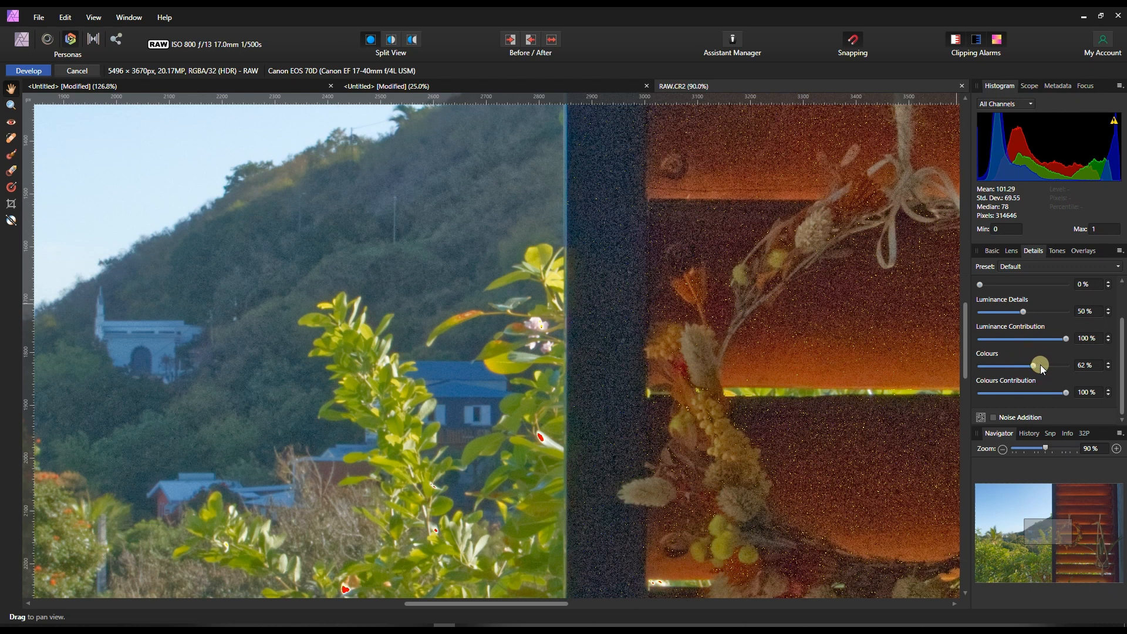
left_click(1002, 450)
left_click(1002, 450)
left_click(1001, 450)
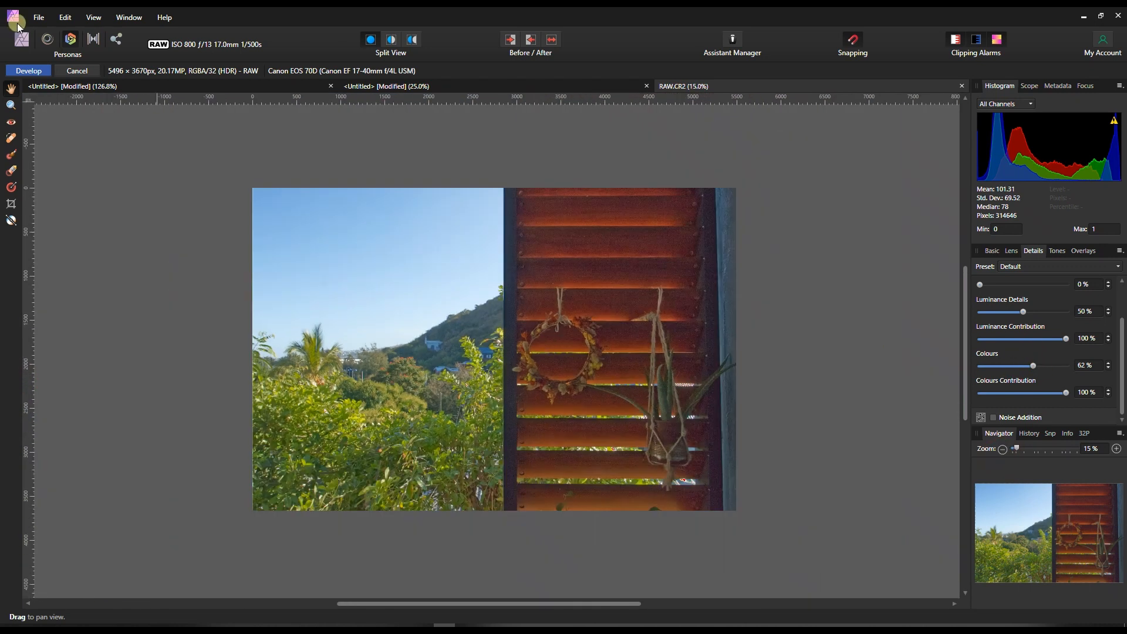
left_click(31, 70)
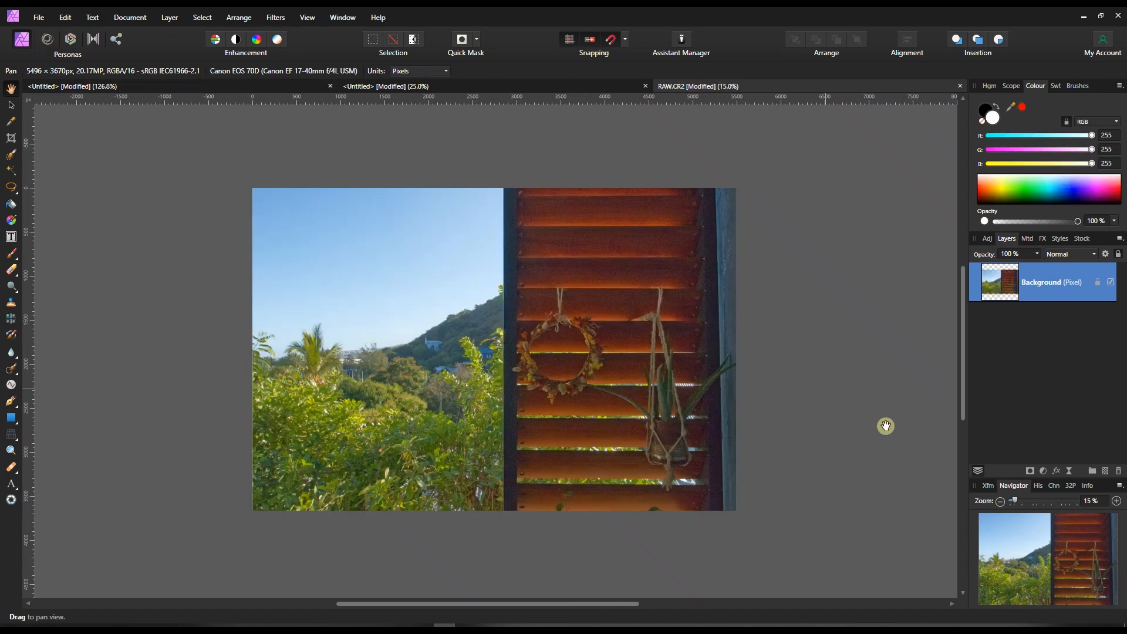
Step: Start tone mapping the developed raw photo with the Natural preset
left_click(1117, 501)
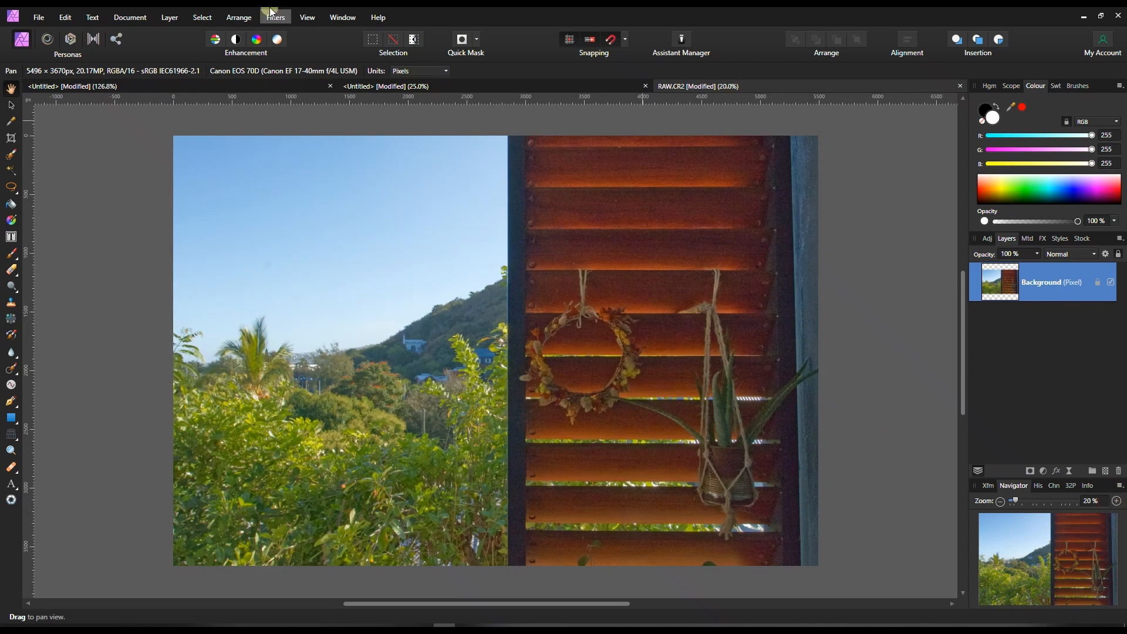
left_click(92, 45)
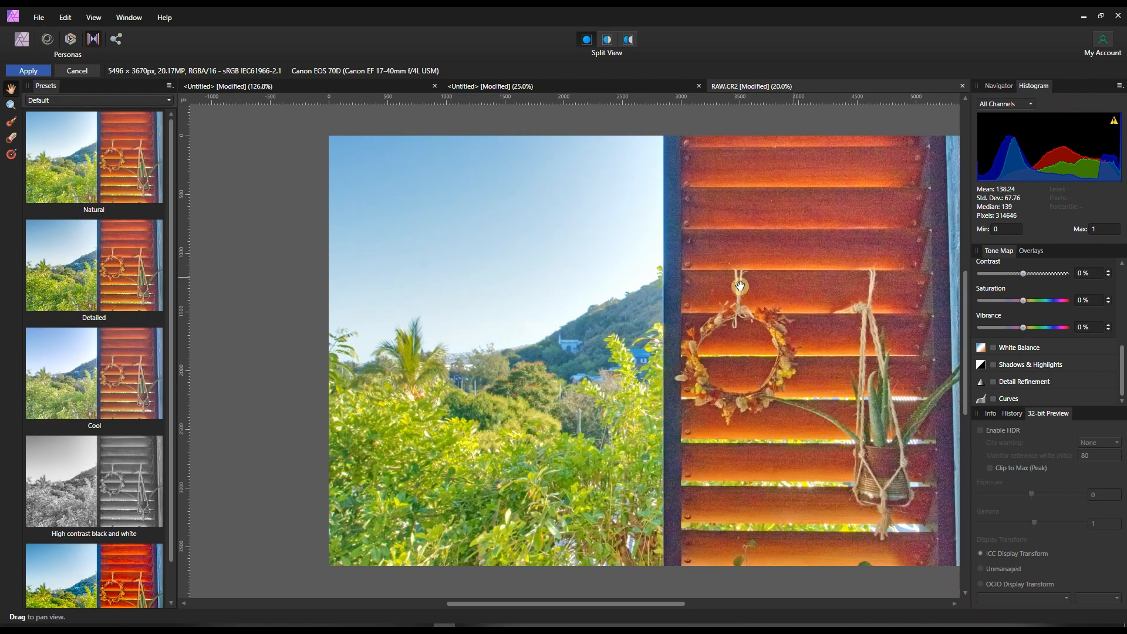
left_click(58, 178)
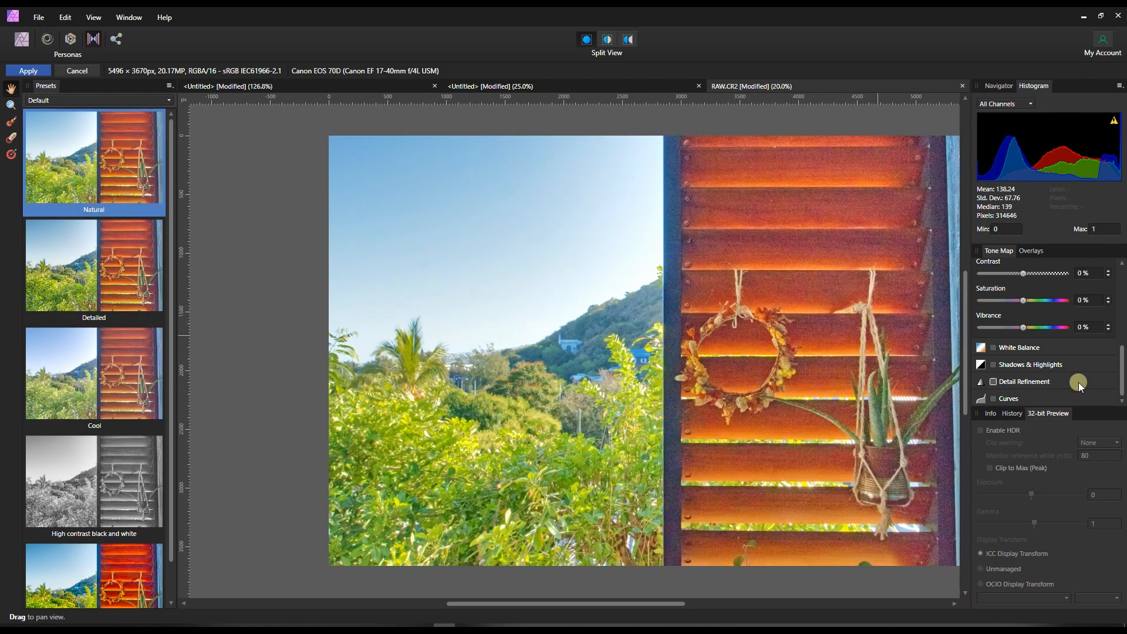
Step: Enable Shadows & Highlights in the tone mapping and lower Highlights to -51 %
left_click(1036, 365)
left_click_drag(1031, 381, 1009, 374)
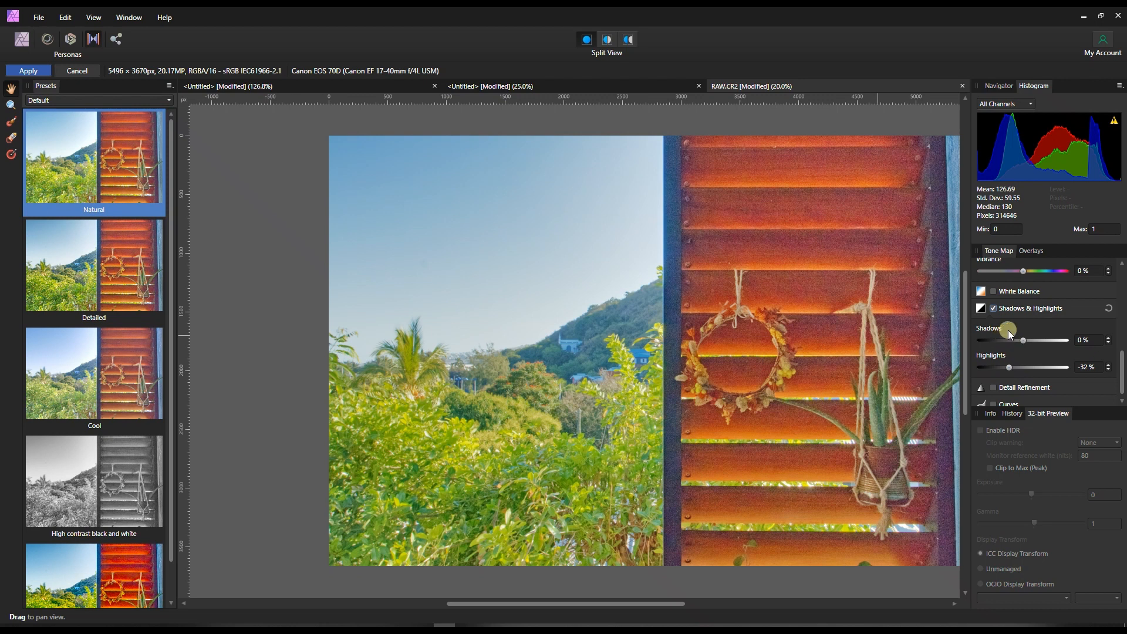
left_click_drag(1009, 368, 1001, 369)
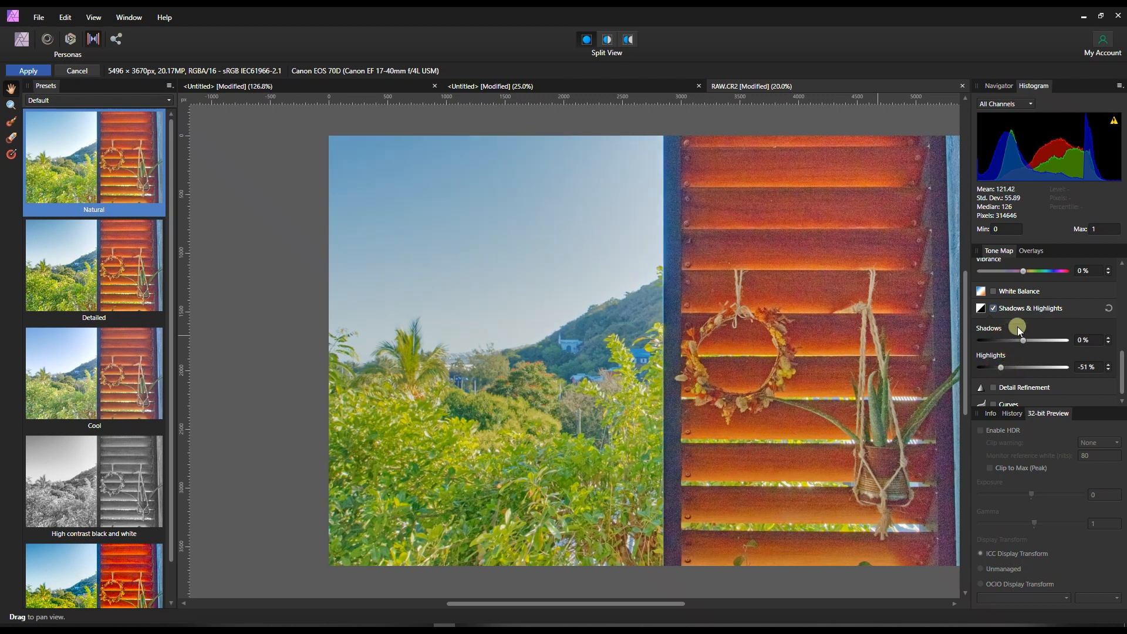
Step: Examine the tone-mapped raw photo up close around the hillside and shutter, and return to the whole image
scroll(1026, 315, "up", 2)
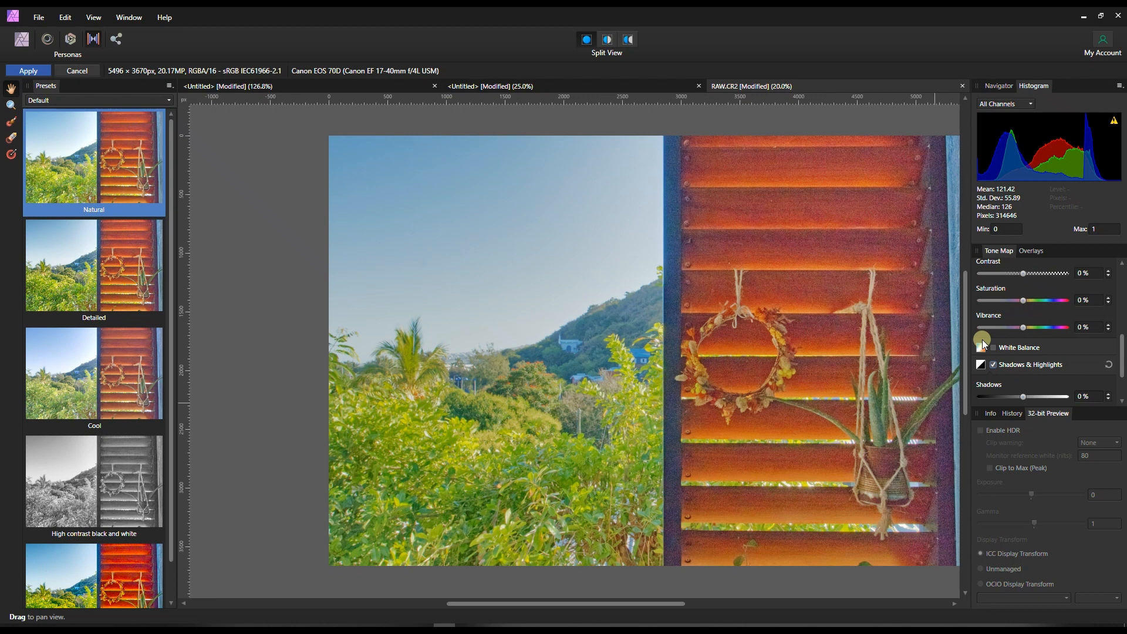
left_click(1005, 84)
left_click(1034, 101)
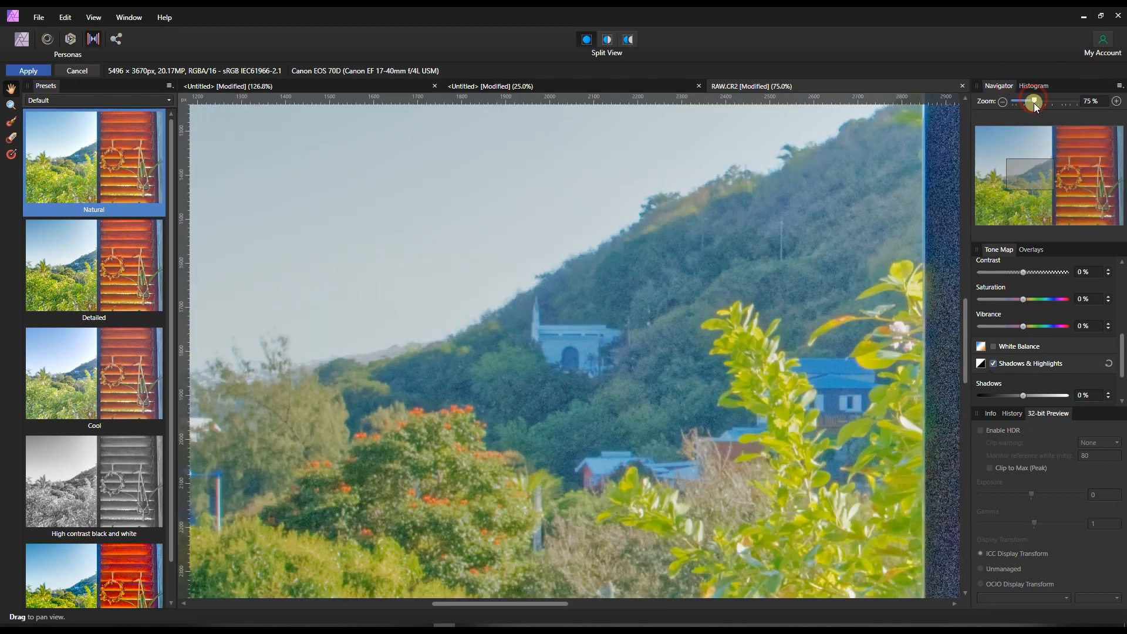
mouse_move(1062, 178)
left_mouse_down()
mouse_move(1075, 181)
mouse_move(1069, 210)
mouse_move(1058, 178)
left_mouse_up()
left_click(1012, 102)
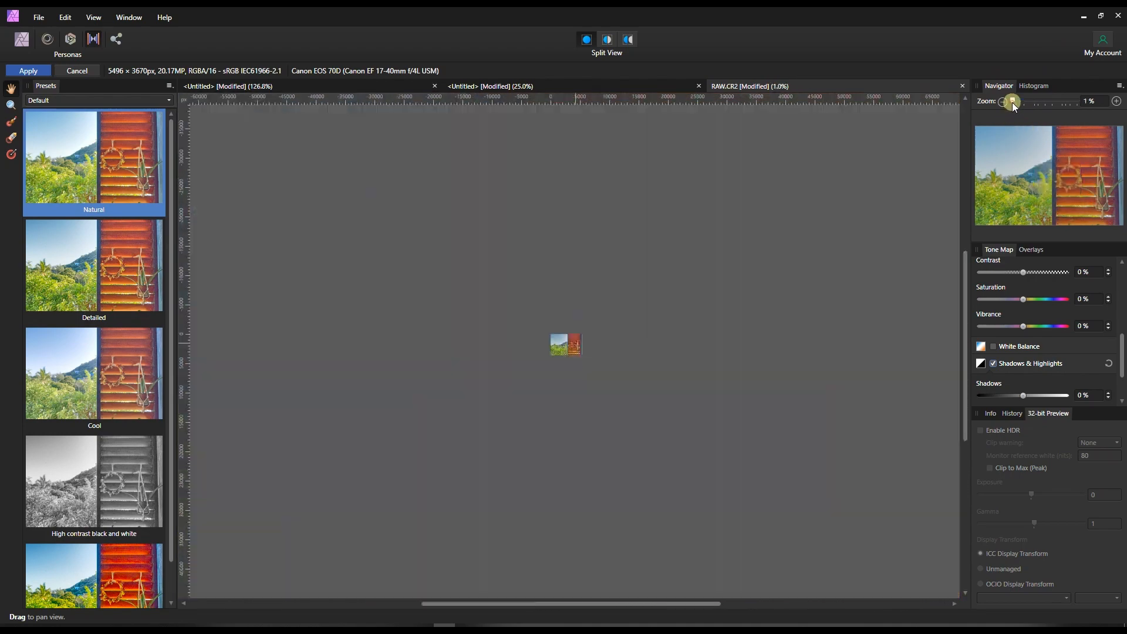
left_click_drag(1017, 99, 1016, 102)
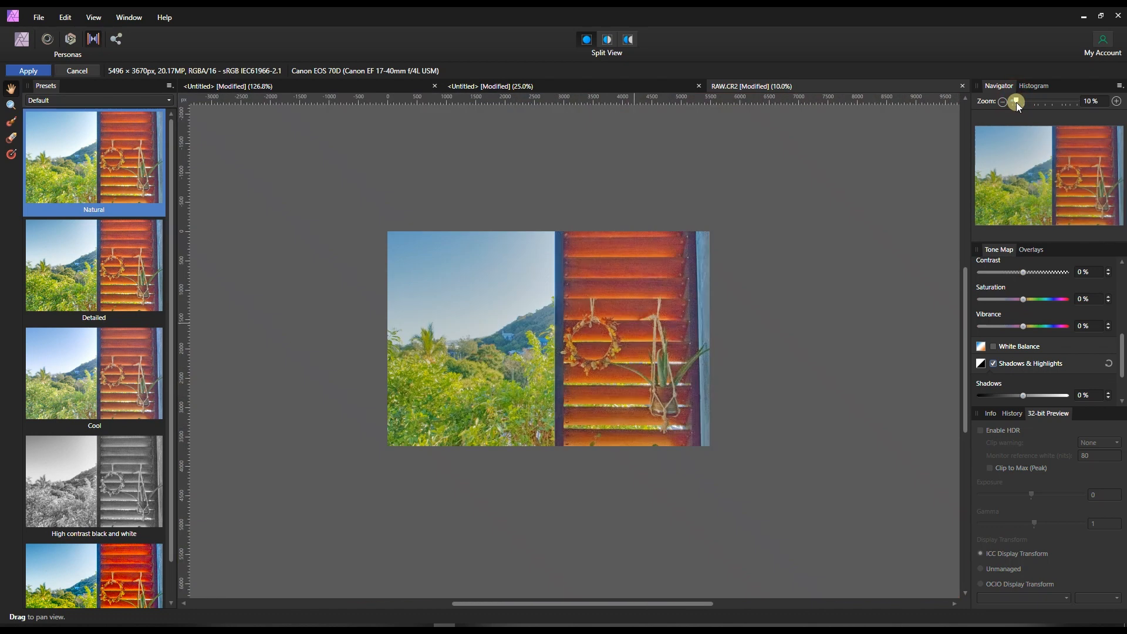
left_click(1118, 102)
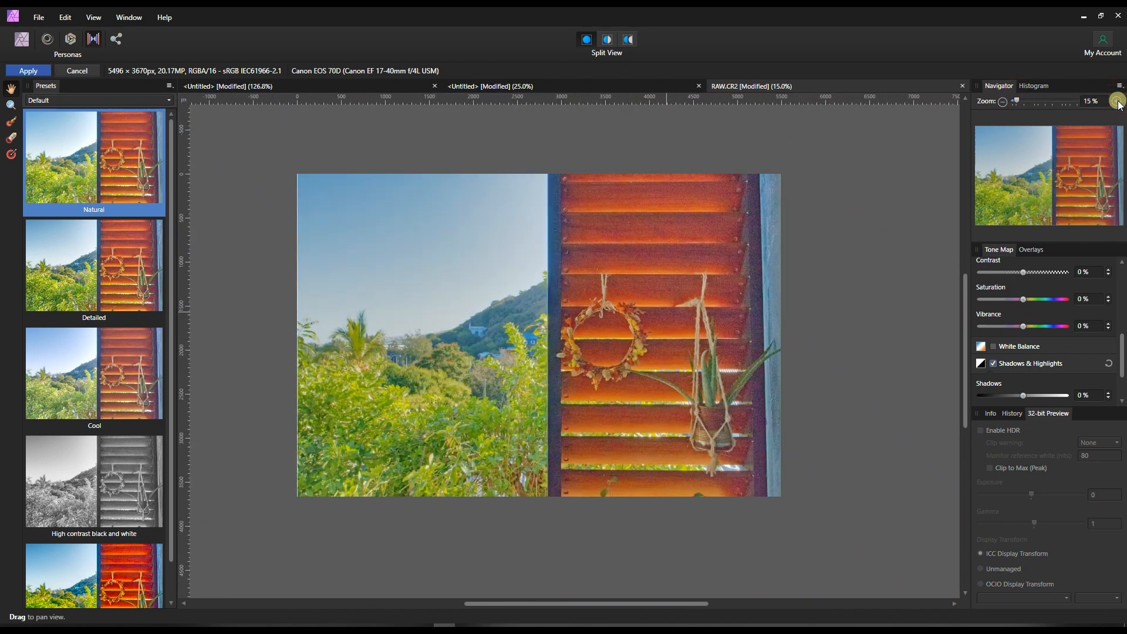
left_click(1118, 103)
left_click_drag(1059, 161, 1054, 174)
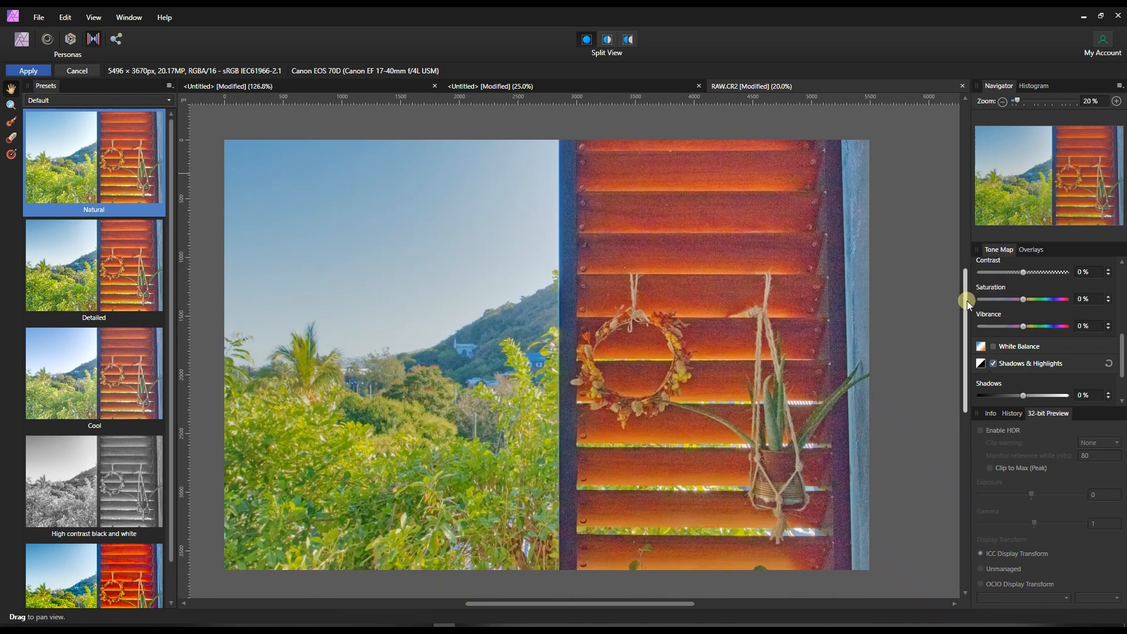
Step: Raise the Blackpoint to 3 % and apply the tone mapping to the raw photo
scroll(985, 320, "up", 1)
left_click(1031, 88)
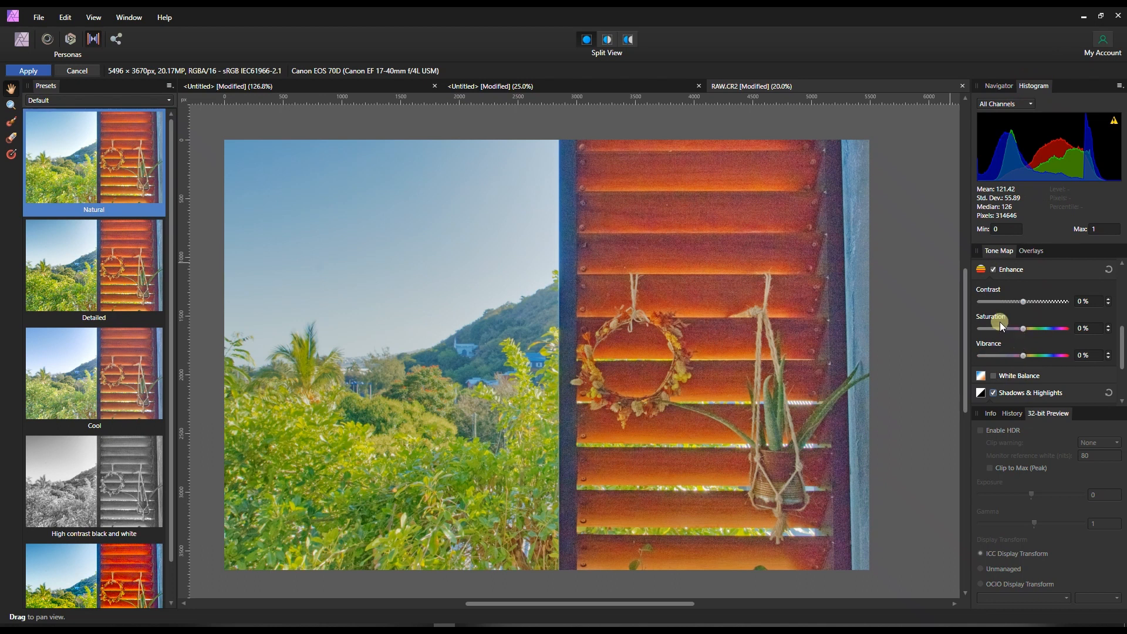
scroll(992, 320, "up", 1)
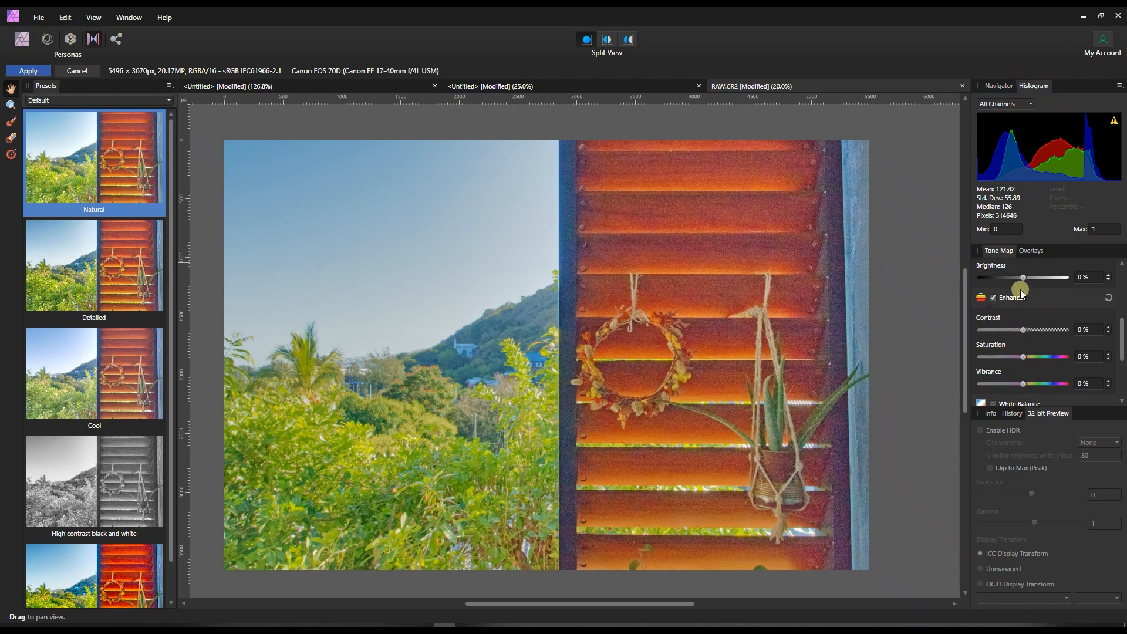
scroll(1022, 294, "up", 2)
left_click_drag(1014, 307, 1014, 307)
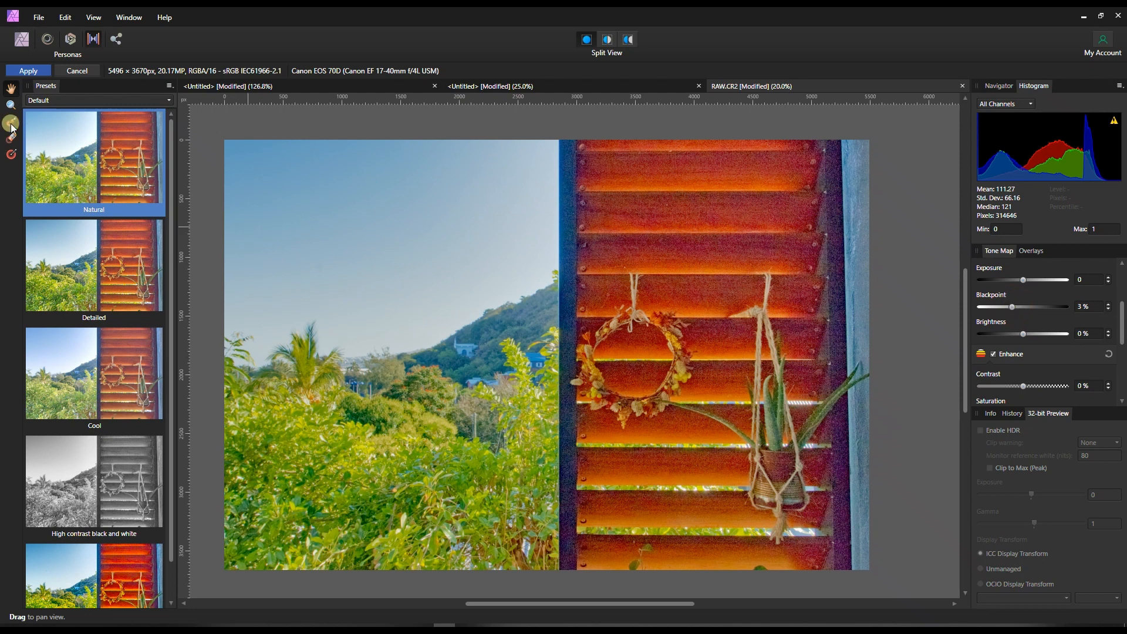
left_click(30, 72)
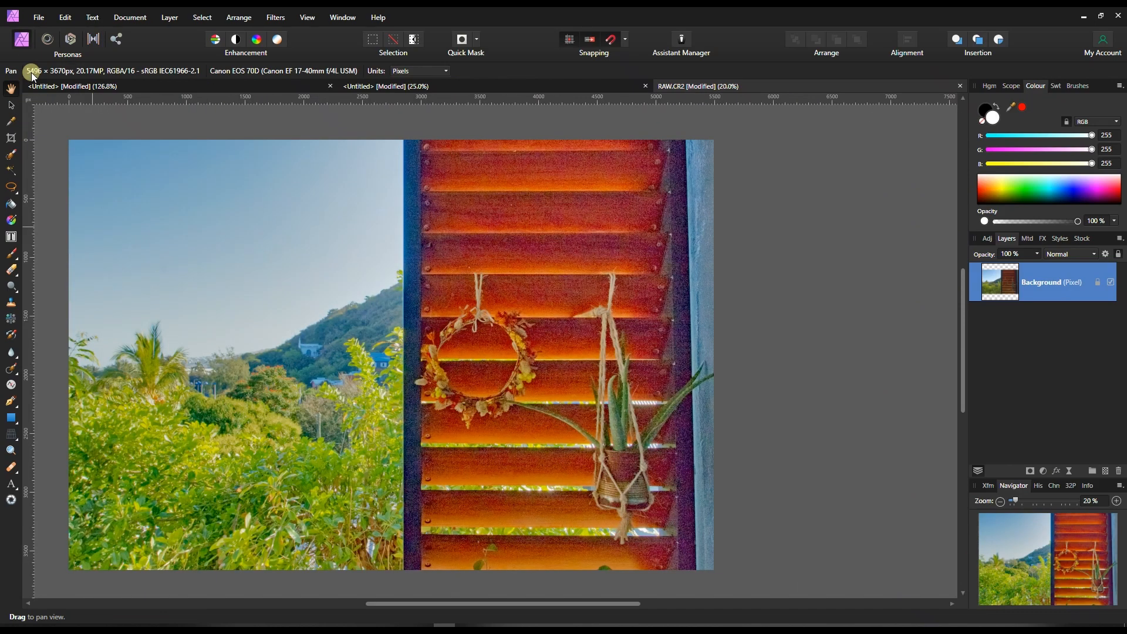
Step: Compare the noise and detail around the wreath in the merged HDR image with the same area in RAW.CR2
left_click_drag(386, 380, 491, 398)
left_click(416, 86)
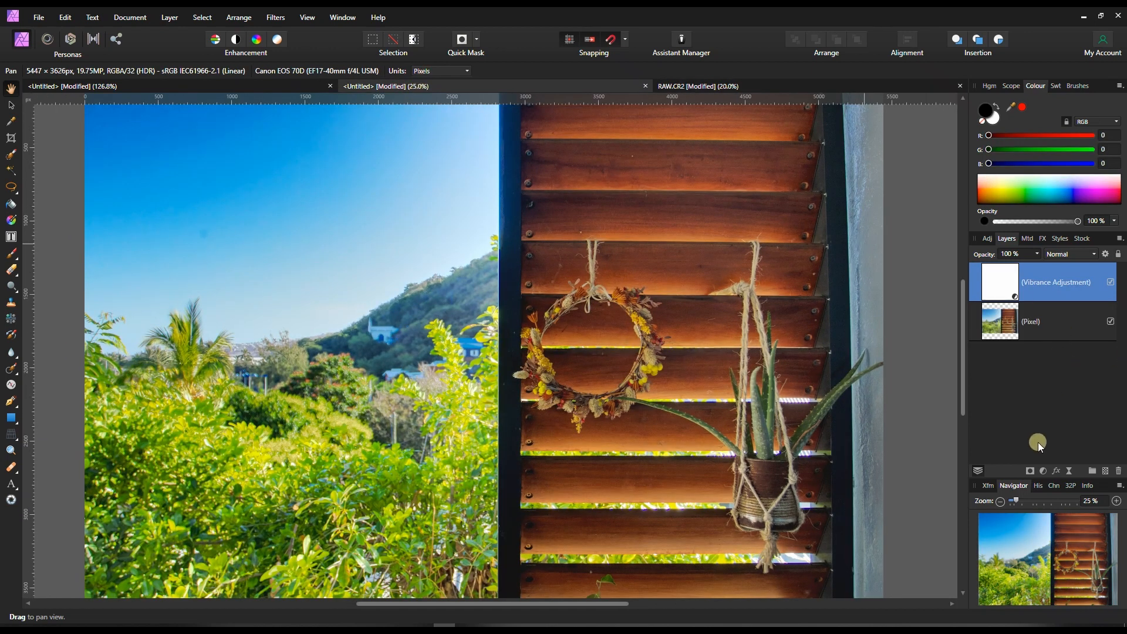
left_click(1000, 500)
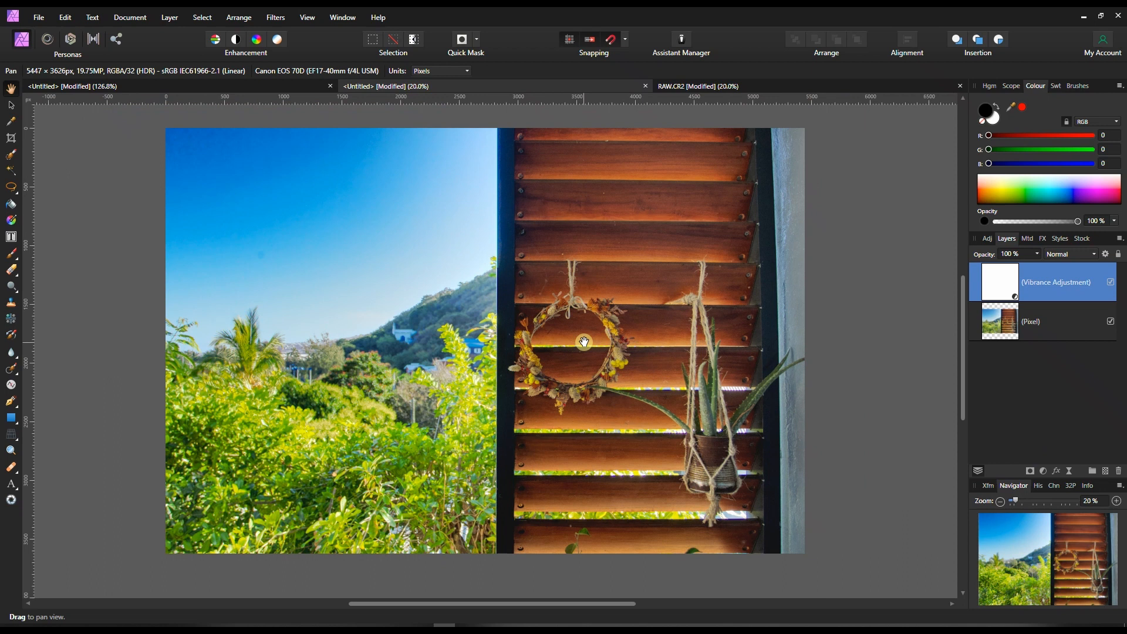
left_click_drag(1014, 501, 1037, 504)
left_click_drag(871, 443, 544, 437)
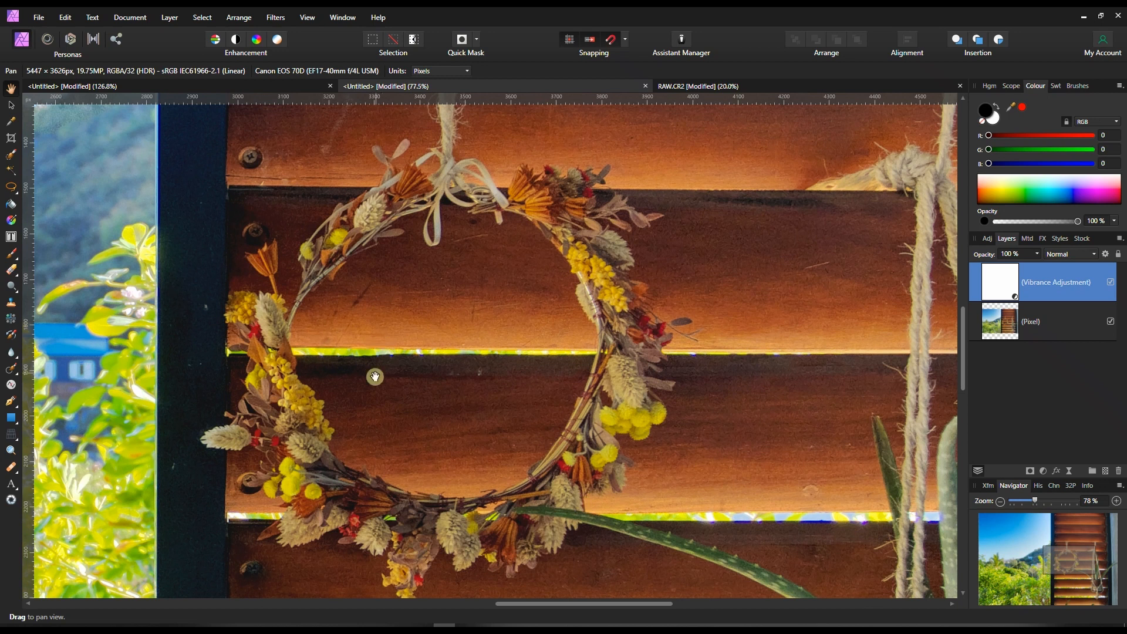
left_click_drag(395, 408, 444, 314)
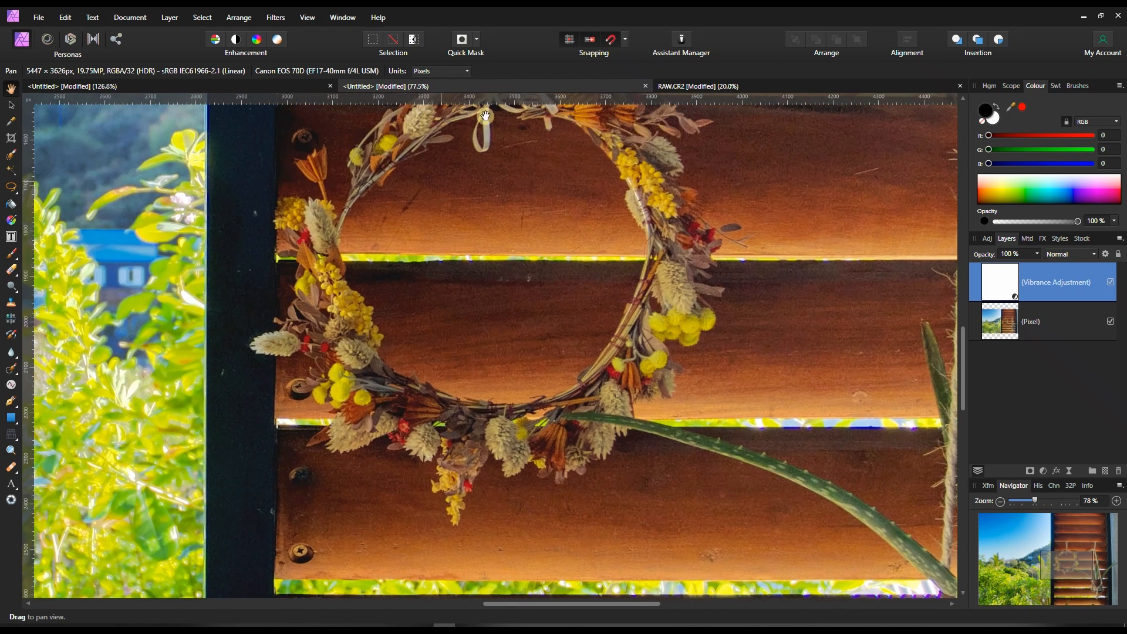
left_click(731, 88)
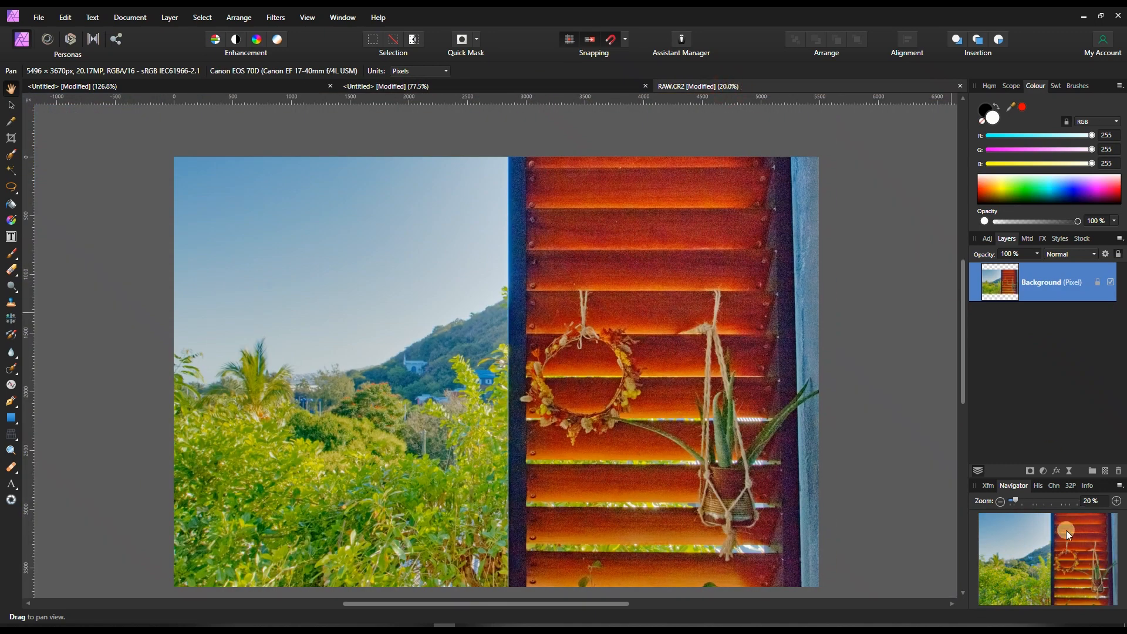
left_click_drag(1014, 501, 1034, 504)
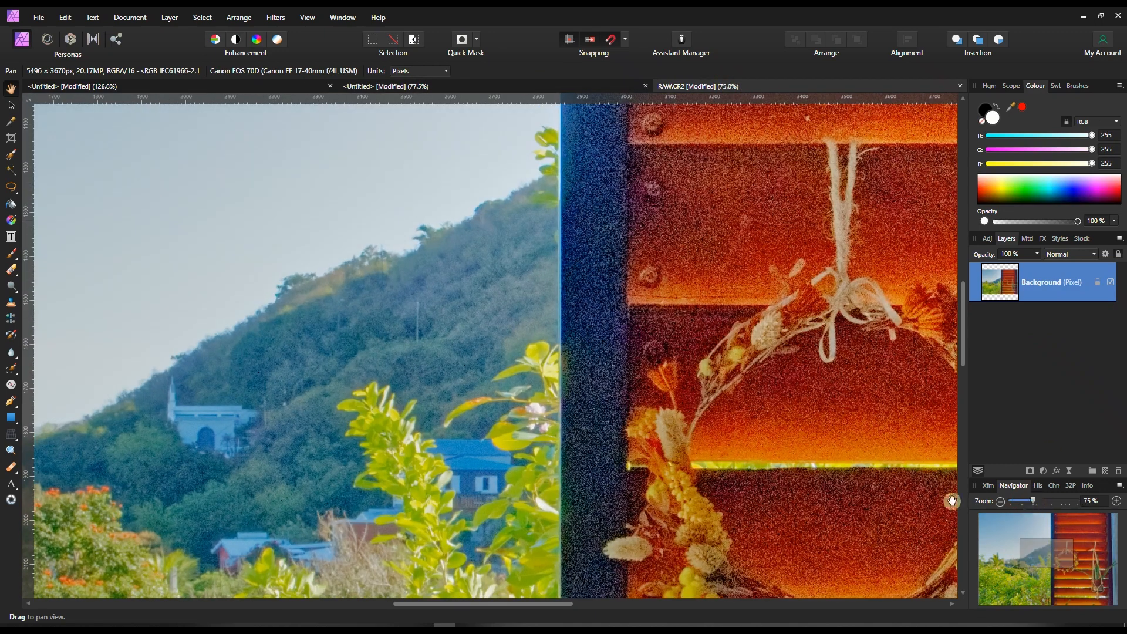
left_click_drag(845, 473, 580, 385)
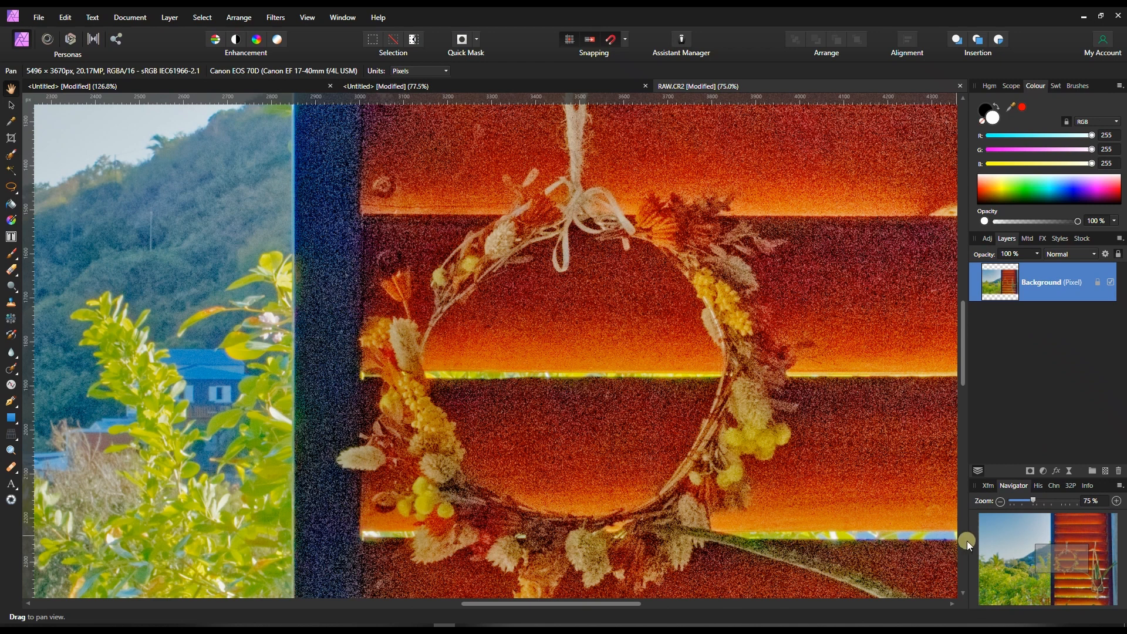
left_click(1002, 501)
left_click(1002, 502)
left_click(1002, 502)
left_click(1001, 503)
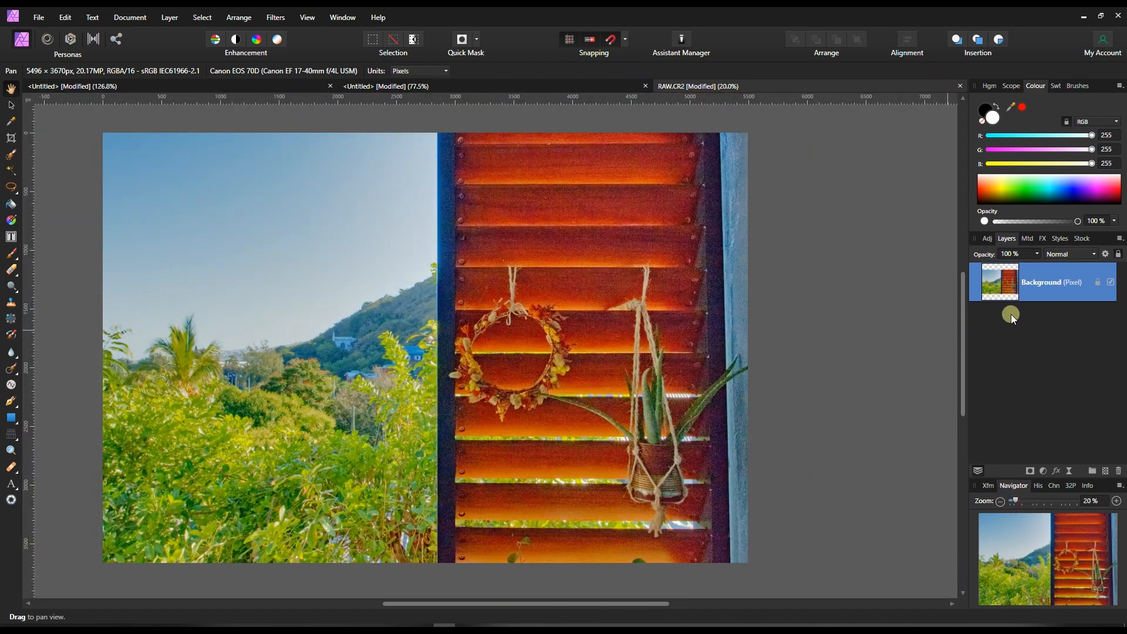
Step: Send the tone-mapped raw photo to the Topaz DeNoise AI plugin
left_click(274, 17)
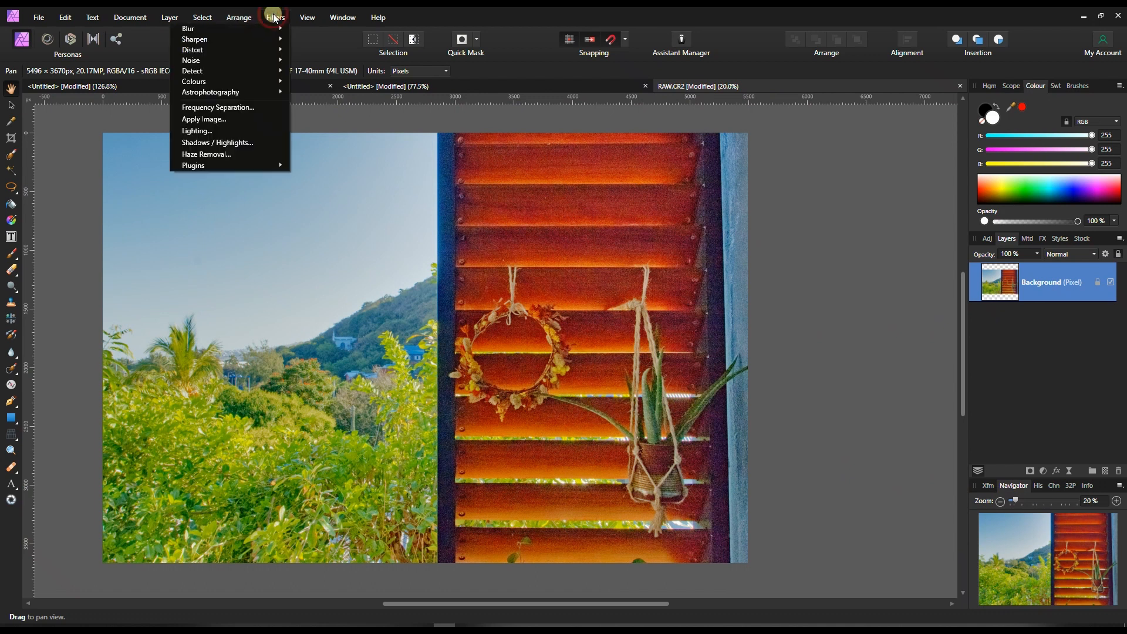
mouse_move(224, 164)
mouse_move(158, 167)
left_click(214, 171)
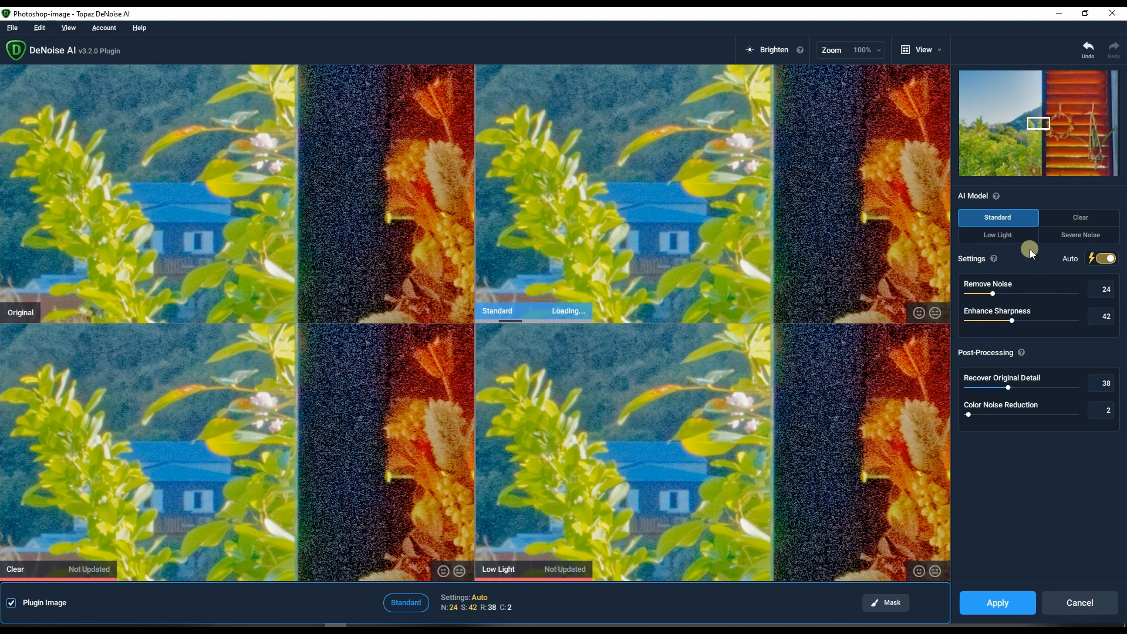
Step: Compare the Low Light and Standard AI models on the leaves and wreath, and choose the Severe Noise model
left_click(994, 236)
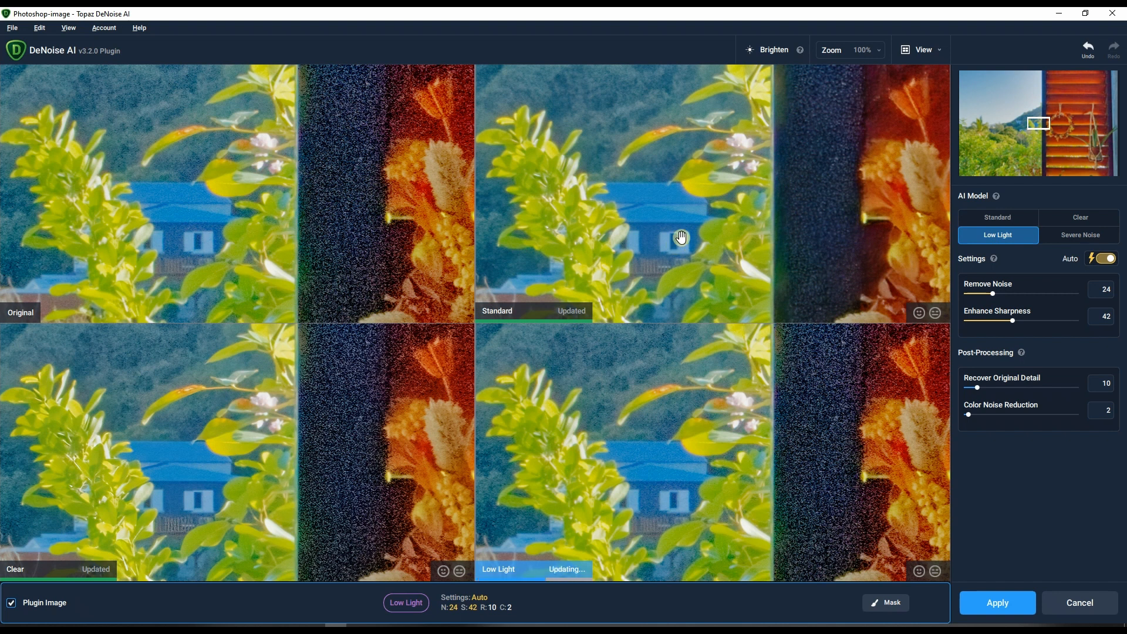
left_click(681, 237)
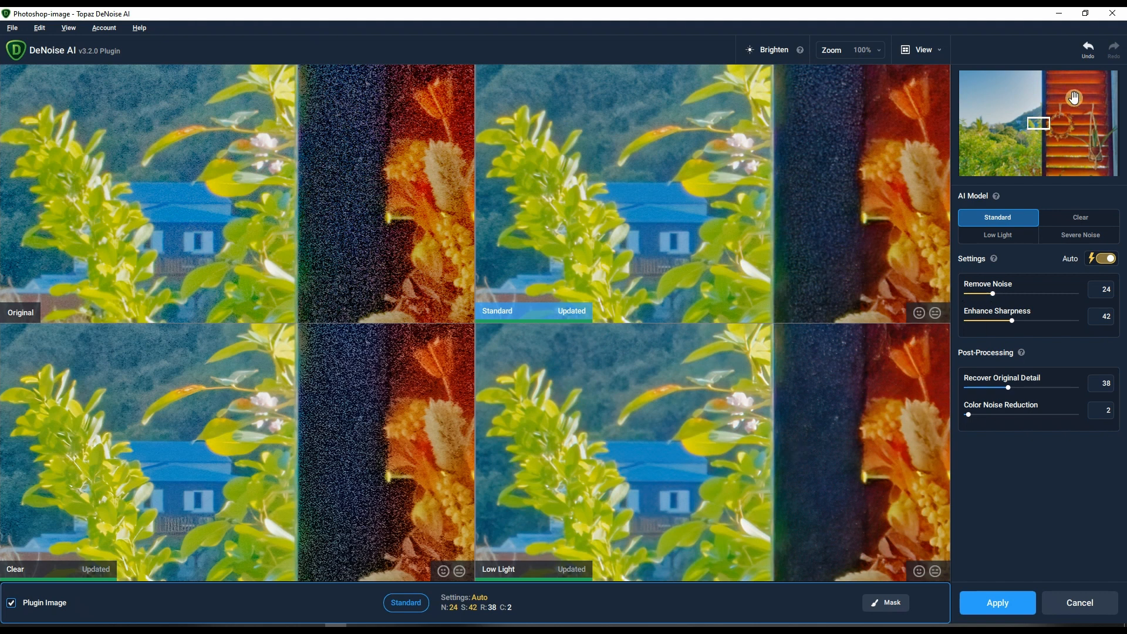
left_click_drag(1039, 121, 1039, 137)
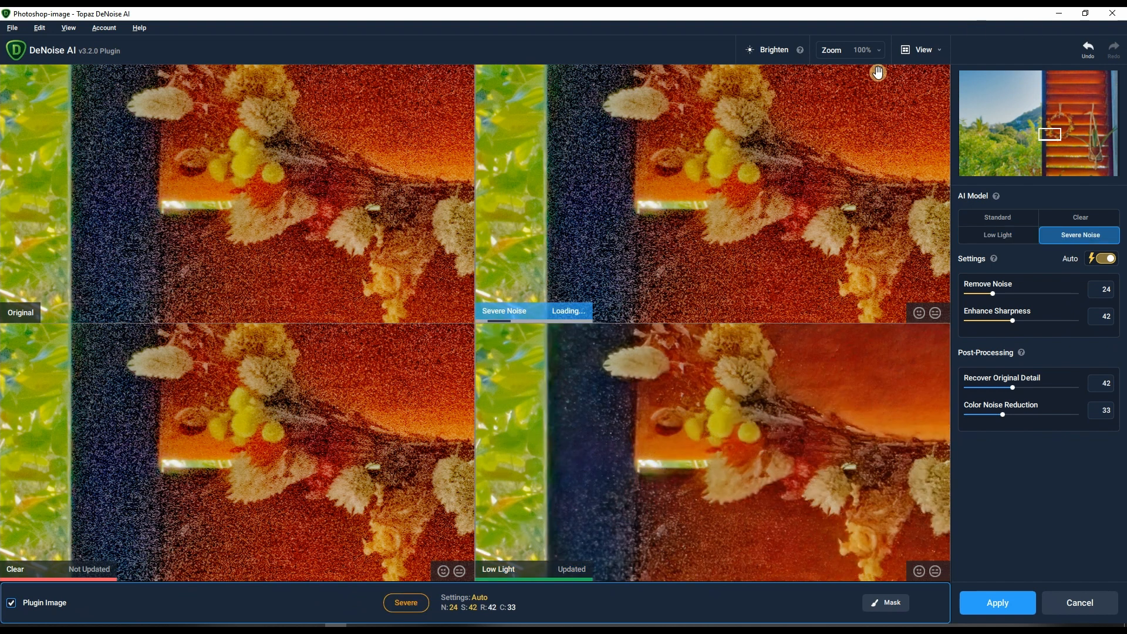
Step: In a single view of the wreath, set Color Noise Reduction to 11 and Enhance Sharpness to 76, lower Remove Noise, and apply the denoising
left_click(917, 49)
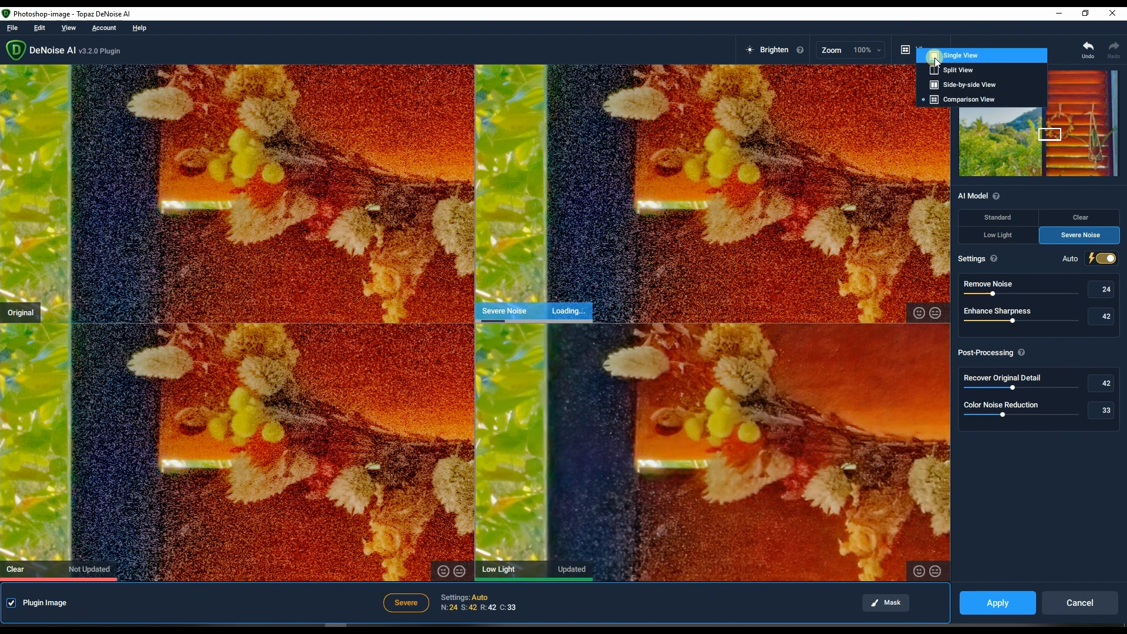
left_click(934, 57)
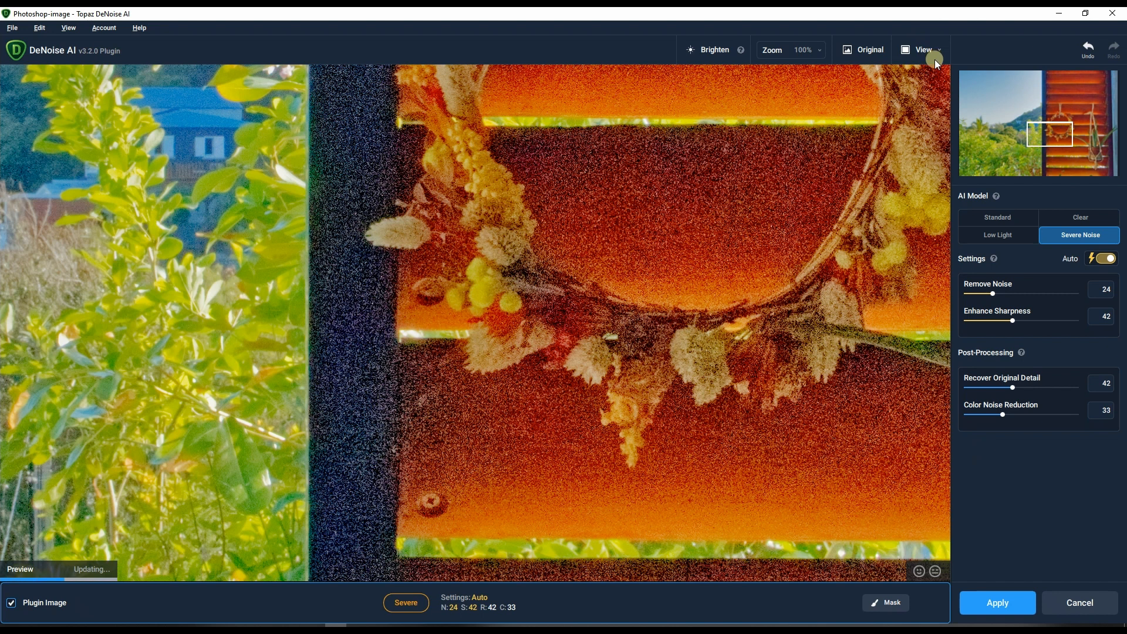
left_click_drag(831, 307, 744, 402)
left_click(979, 413)
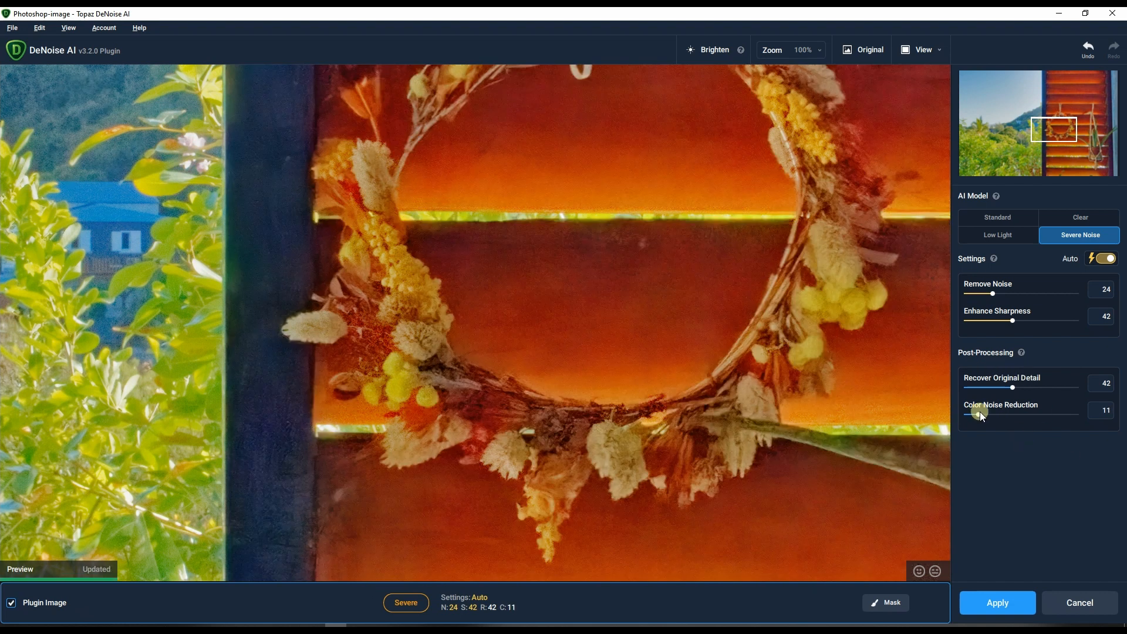
left_click_drag(1034, 322, 1051, 321)
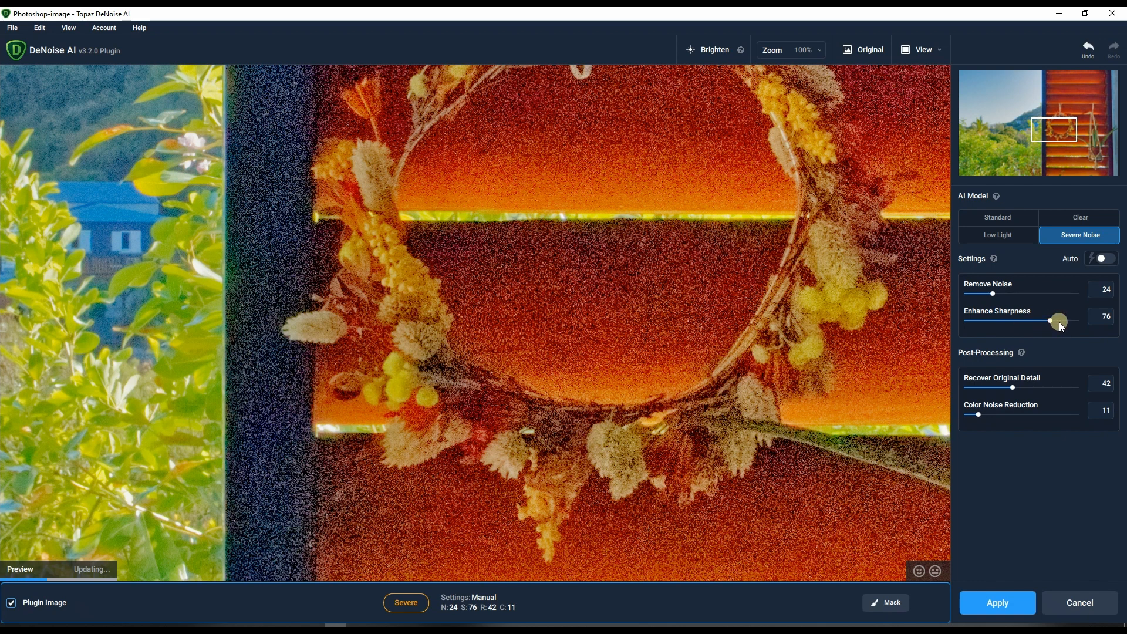
left_click_drag(993, 293, 981, 297)
left_click(982, 600)
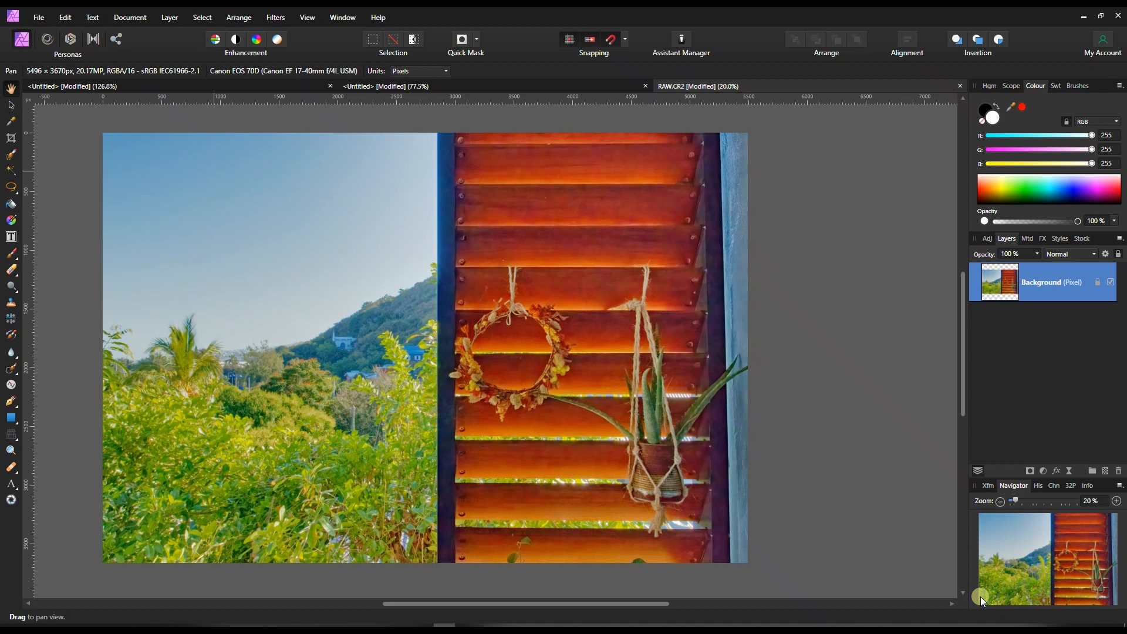
Step: Examine the denoised RAW.CR2 photo up close around the wreath, shutter and hillside
left_click_drag(1019, 499, 1033, 501)
left_click_drag(676, 279, 513, 561)
left_click_drag(647, 324, 809, 230)
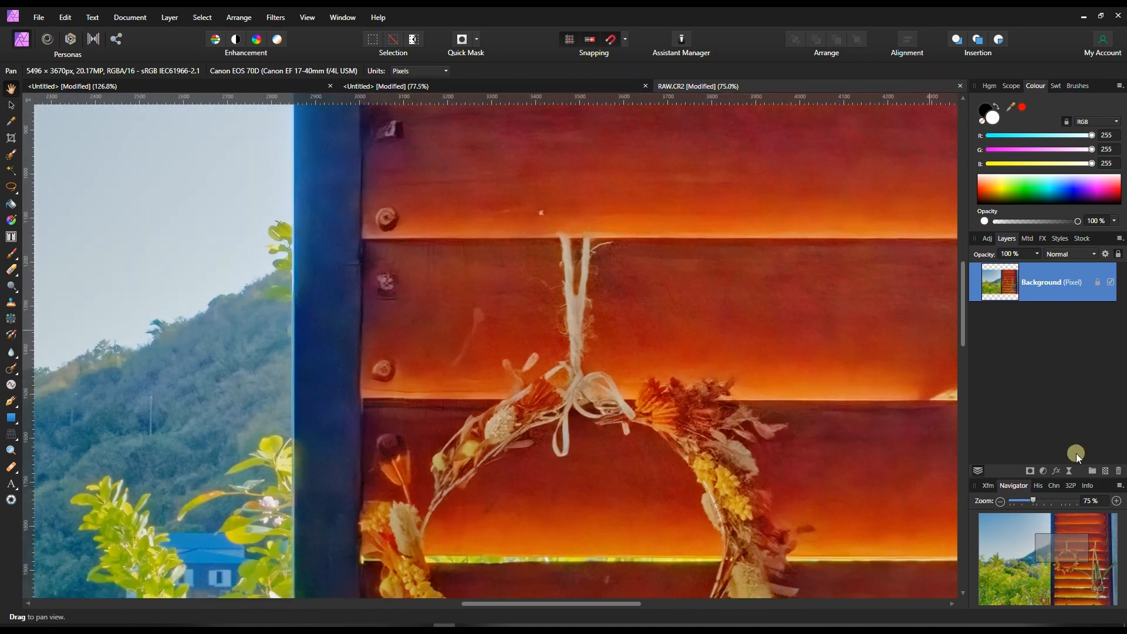
left_click(1000, 502)
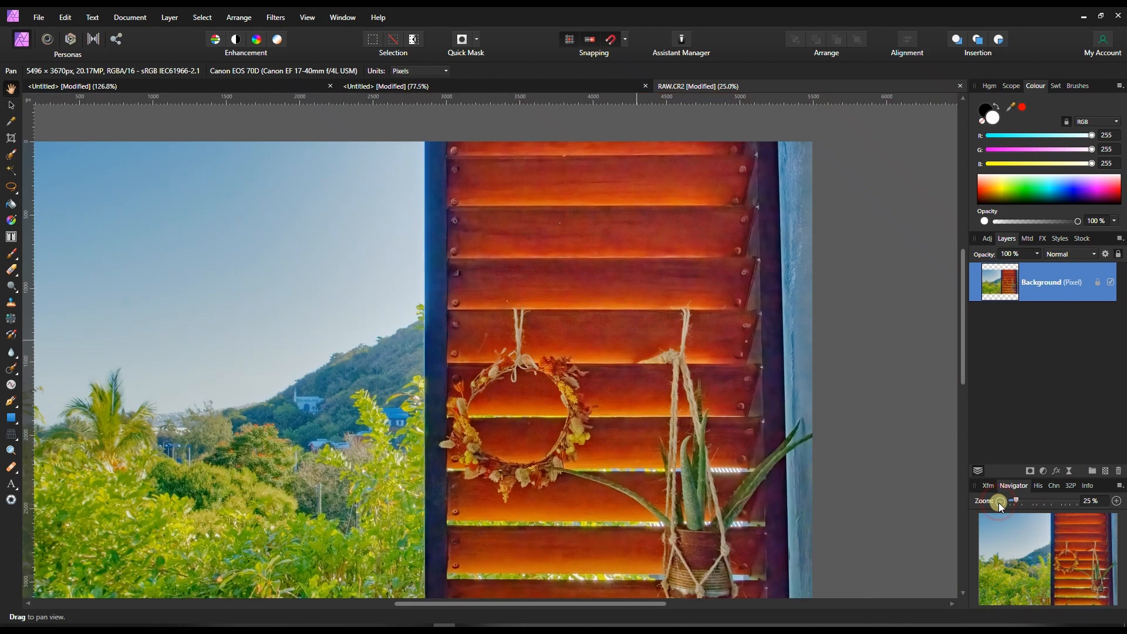
Step: Add a live Unsharp Mask filter to the Background layer and set its radius to 1.5 px
left_click(1056, 471)
left_click(702, 445)
left_click(1069, 471)
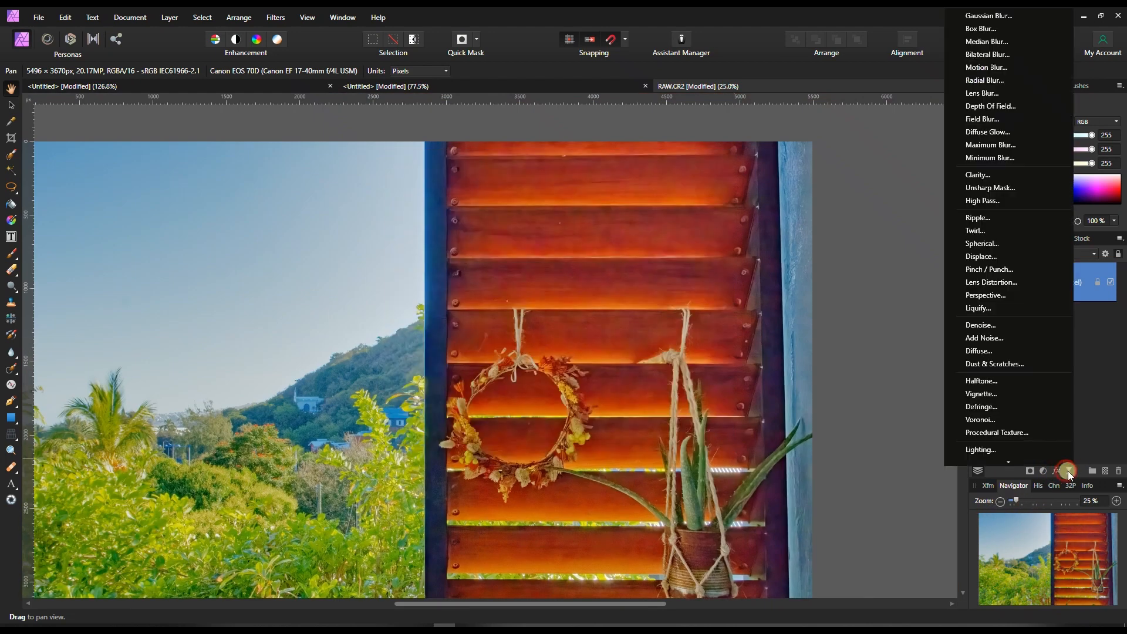
left_click(985, 189)
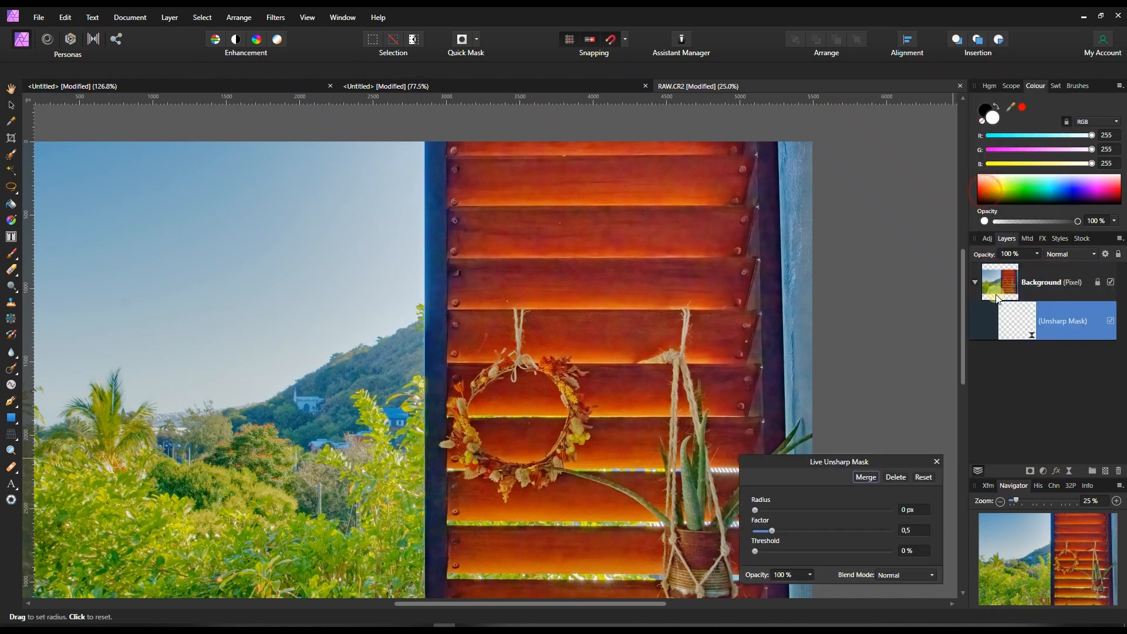
left_click(1037, 498)
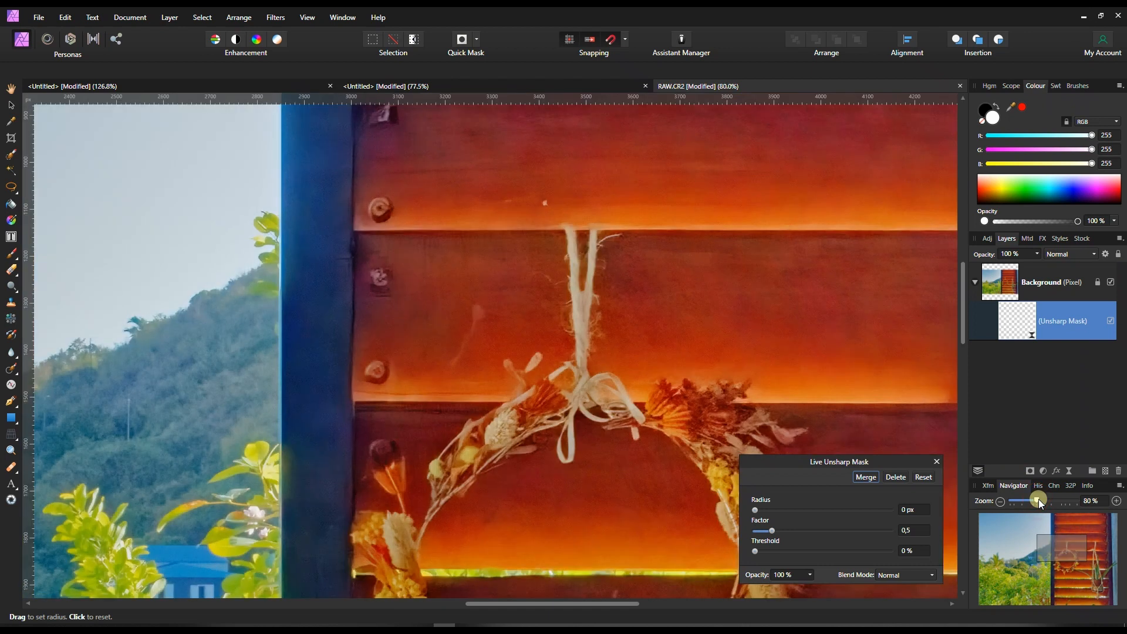
left_click_drag(773, 514, 786, 515)
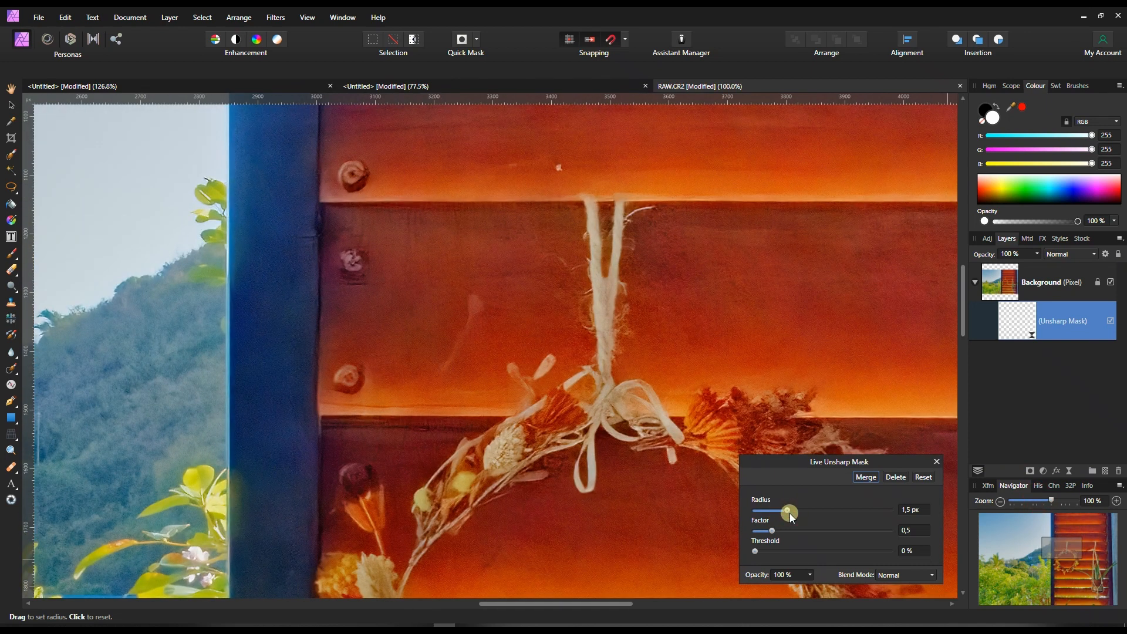
Step: Set the Unsharp Mask's threshold to 1 % and its blend mode to Luminosity
left_click_drag(754, 556, 758, 558)
left_click(895, 574)
scroll(893, 519, "down", 5)
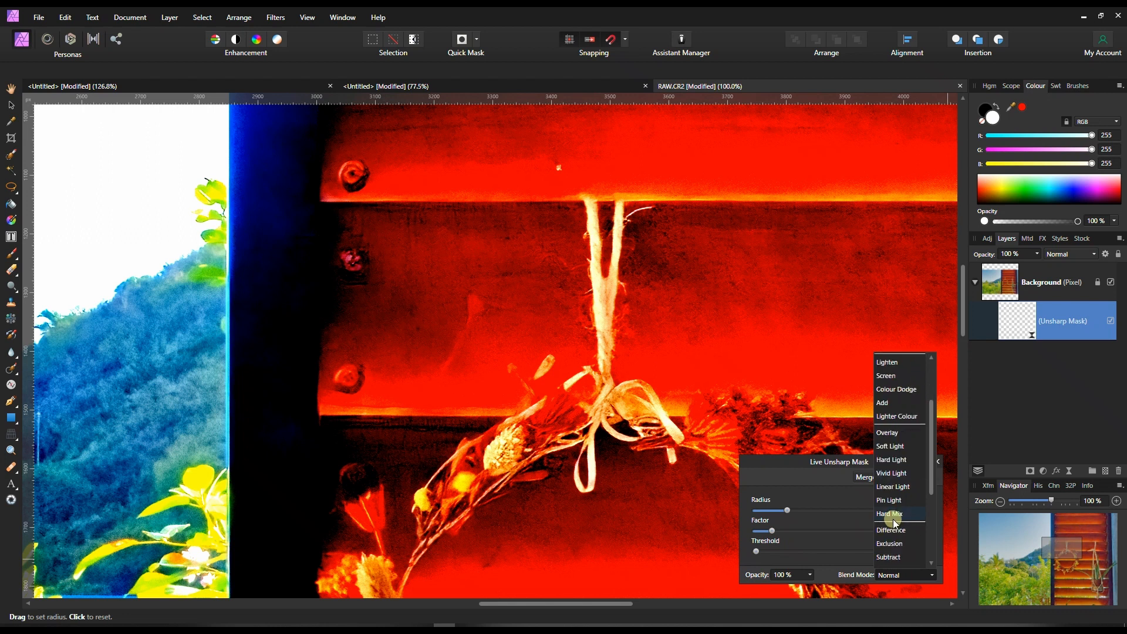
left_click(892, 527)
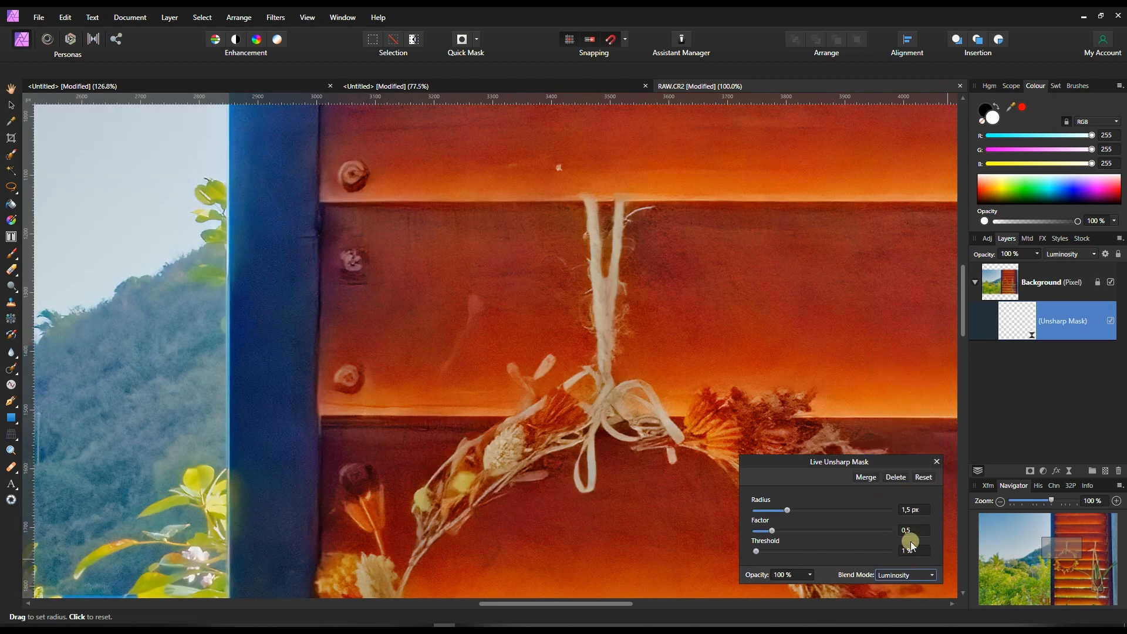
left_click(936, 463)
Step: Compare the photo with and without the Unsharp Mask, and examine the sharpened result at a wider view
left_click(1111, 321)
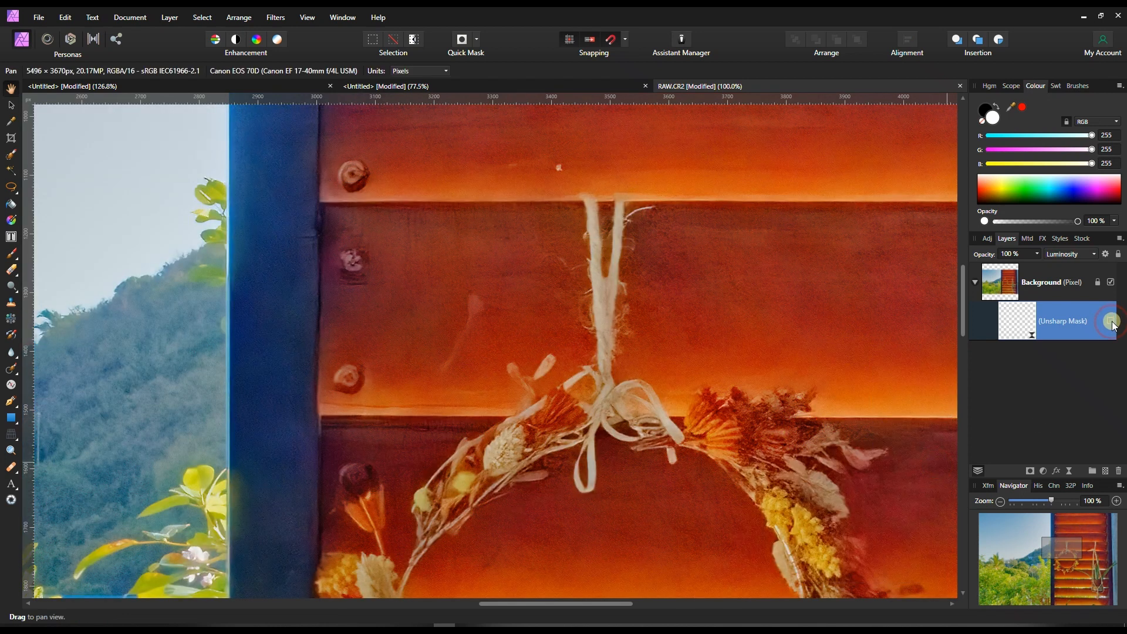
left_click(1112, 321)
left_click(1001, 502)
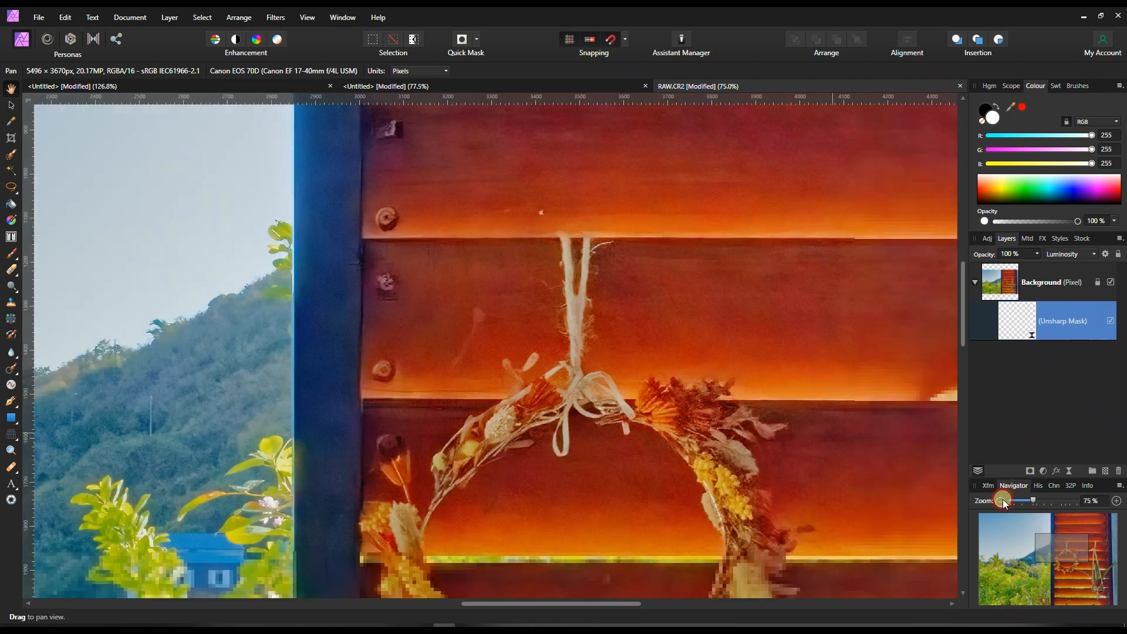
left_click(1002, 501)
left_click(1002, 502)
mouse_move(1020, 573)
left_mouse_down()
mouse_move(1029, 547)
mouse_move(1031, 566)
left_mouse_up()
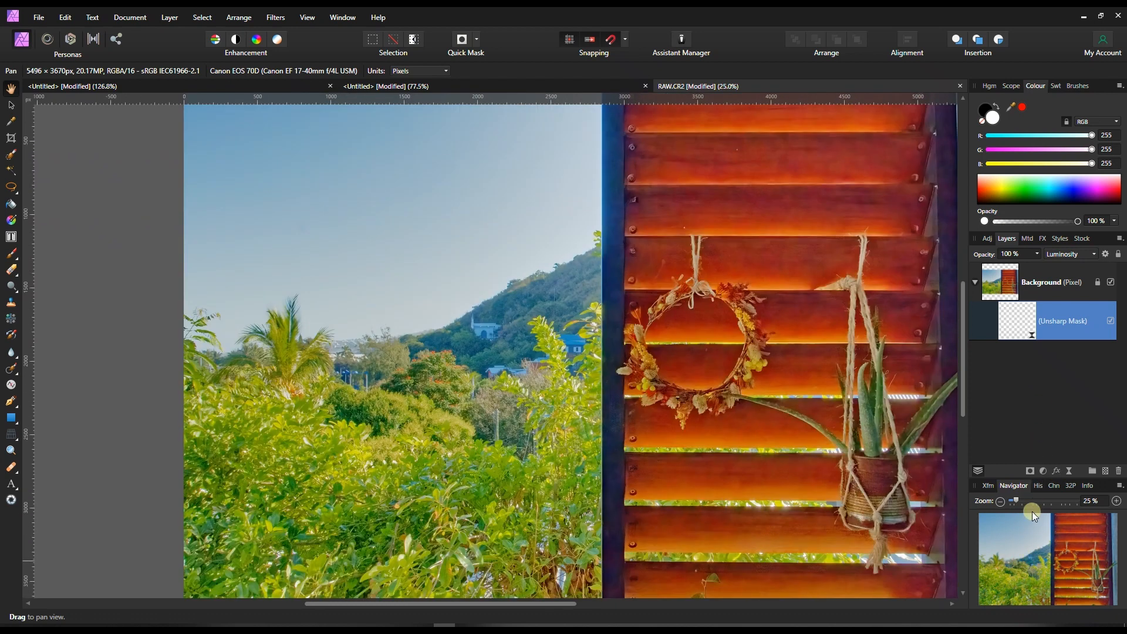
Step: Compare the overall colours and tones of the merged HDR image with the whole RAW.CR2 photo
left_click(414, 86)
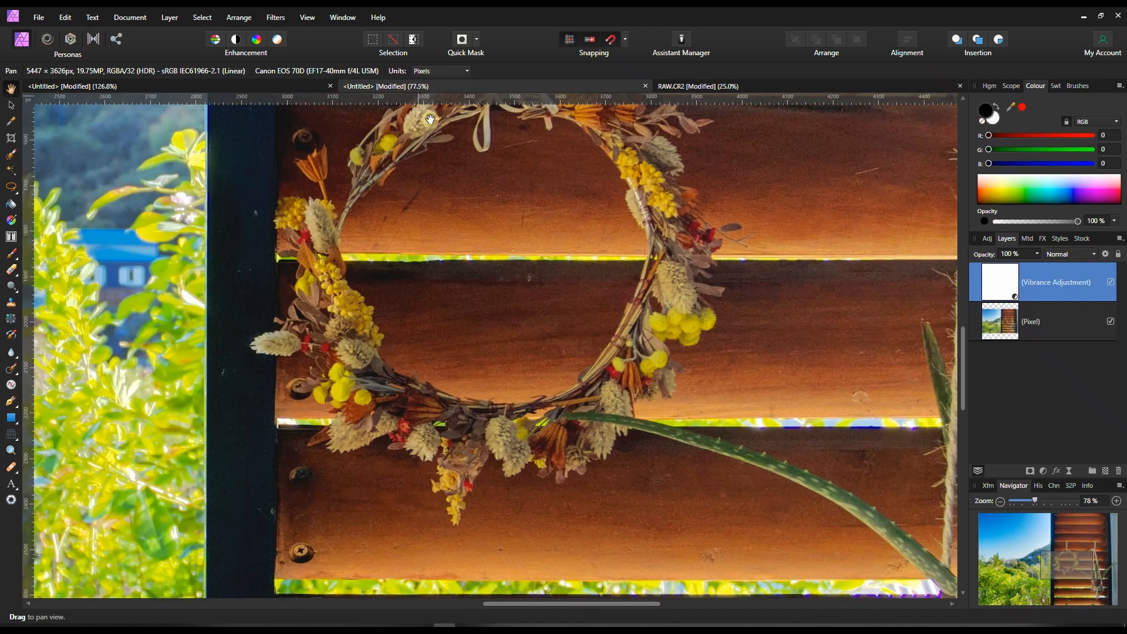
left_click(1000, 501)
left_click(1000, 501)
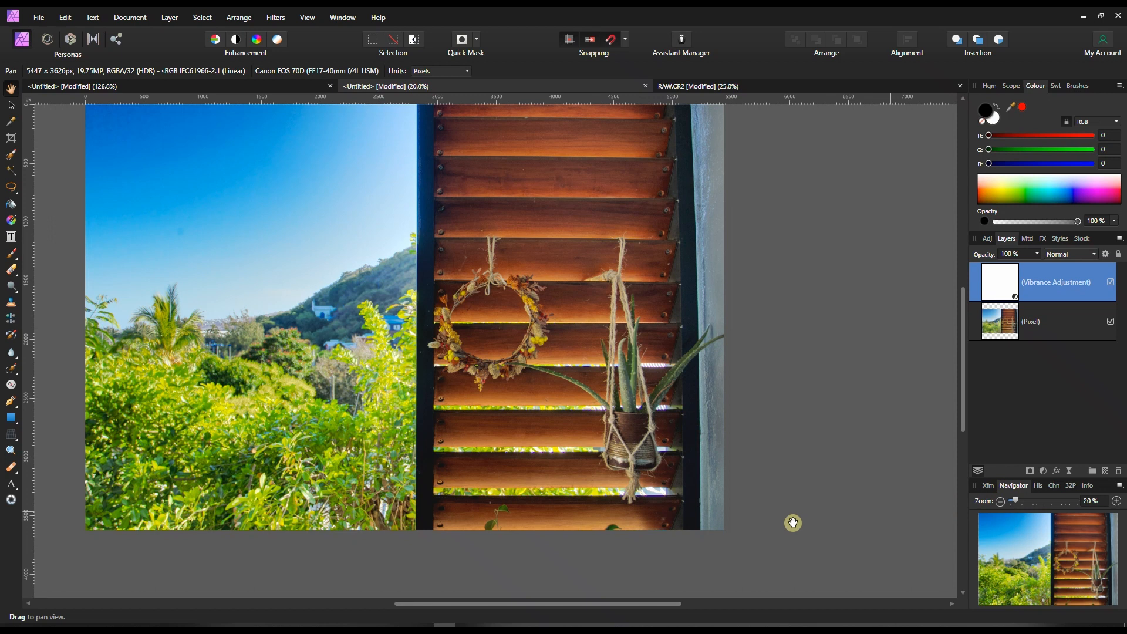
left_click_drag(433, 335, 471, 389)
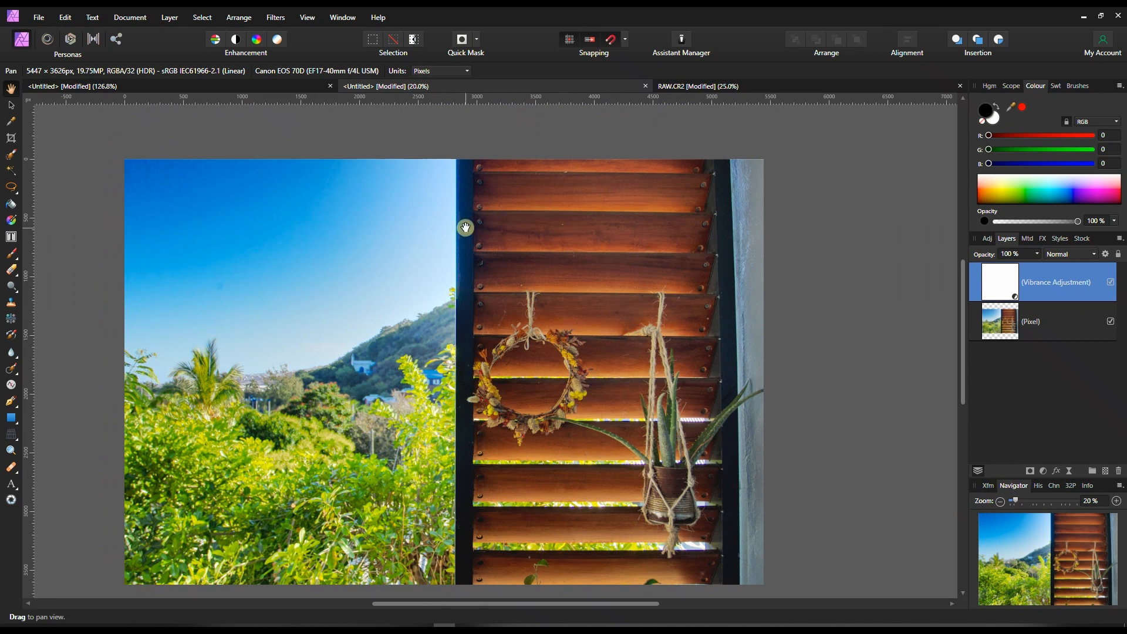
left_click(699, 86)
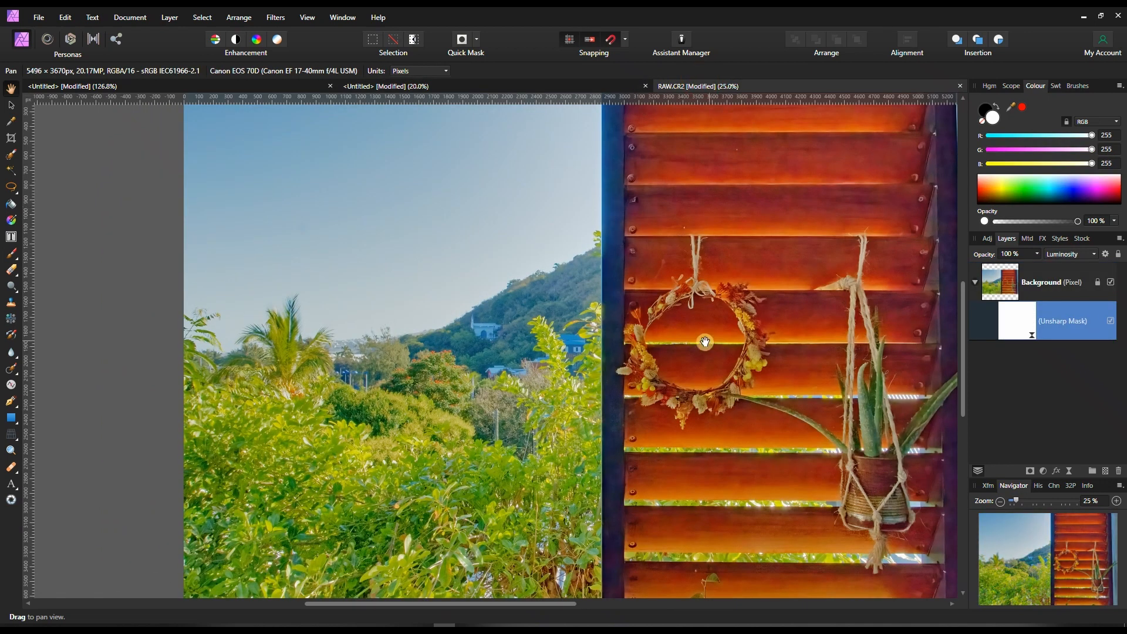
left_click_drag(1045, 569, 1049, 555)
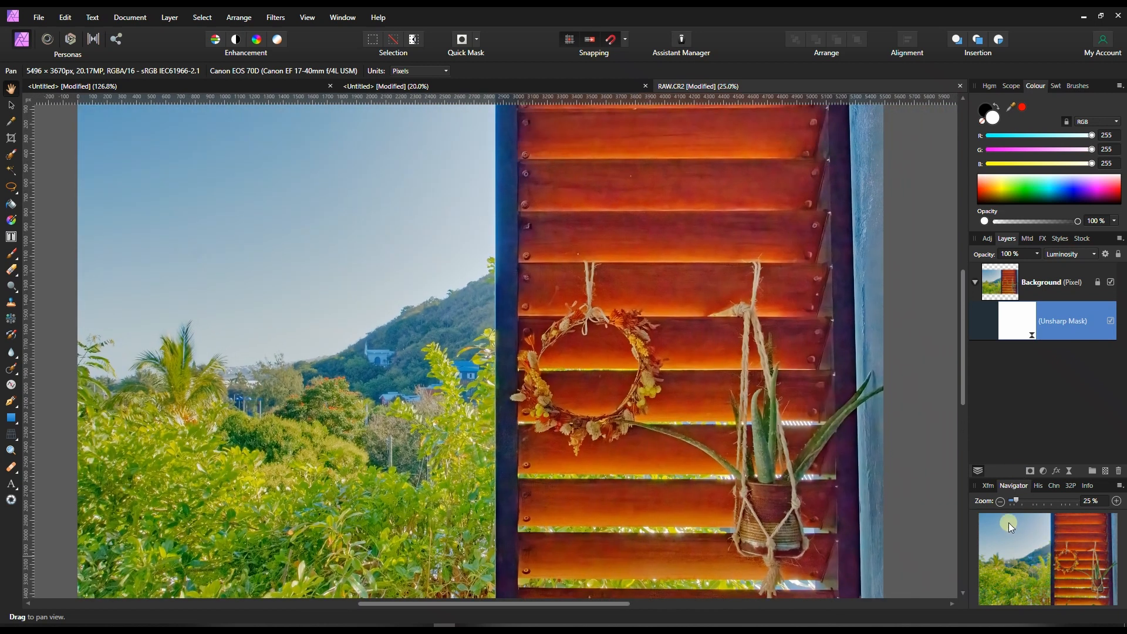
left_click(1001, 500)
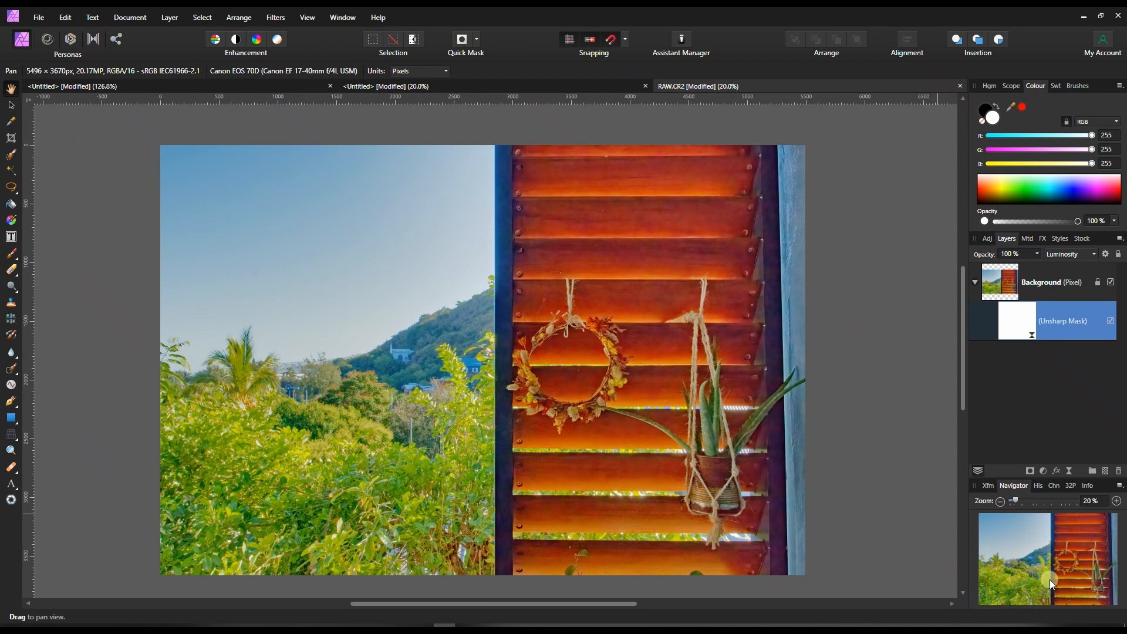
Step: Compare the wood grain of the shutter slats at 100 % in RAW.CR2 and the merged HDR image
mouse_move(1031, 502)
left_mouse_down()
mouse_move(1068, 495)
mouse_move(1052, 501)
left_mouse_up()
left_click_drag(577, 349, 527, 408)
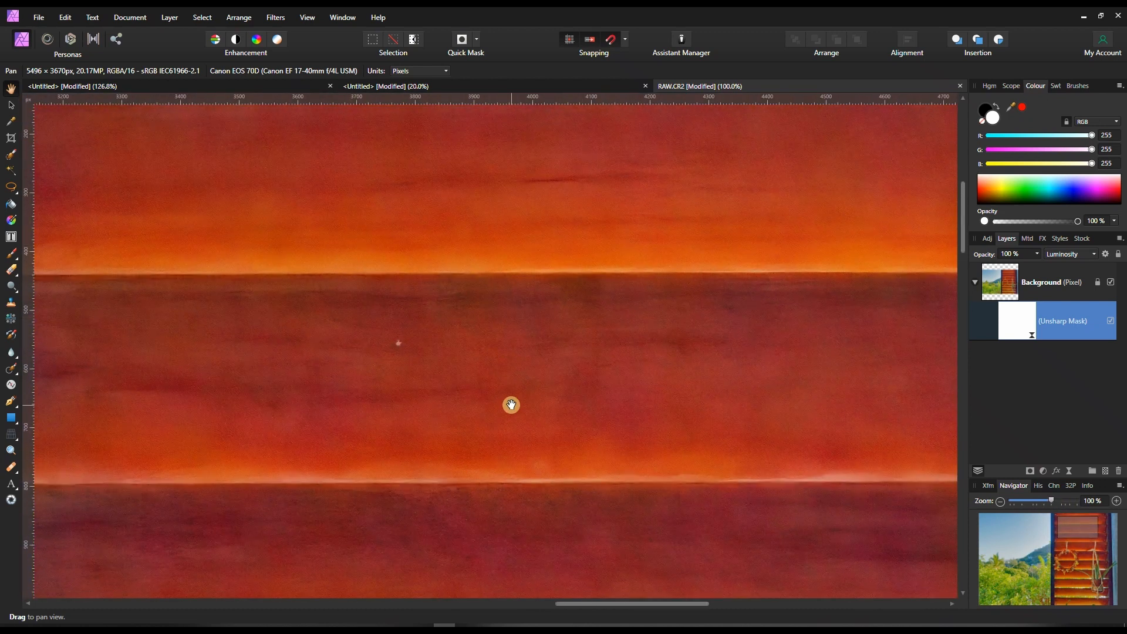
left_click(456, 86)
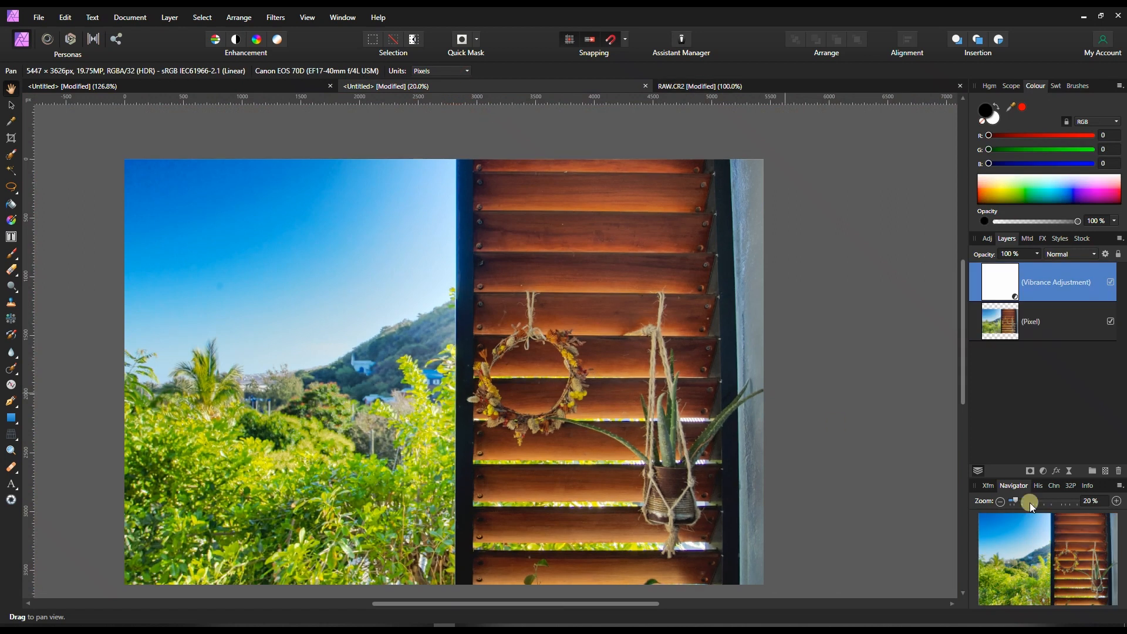
left_click_drag(1026, 504, 1048, 509)
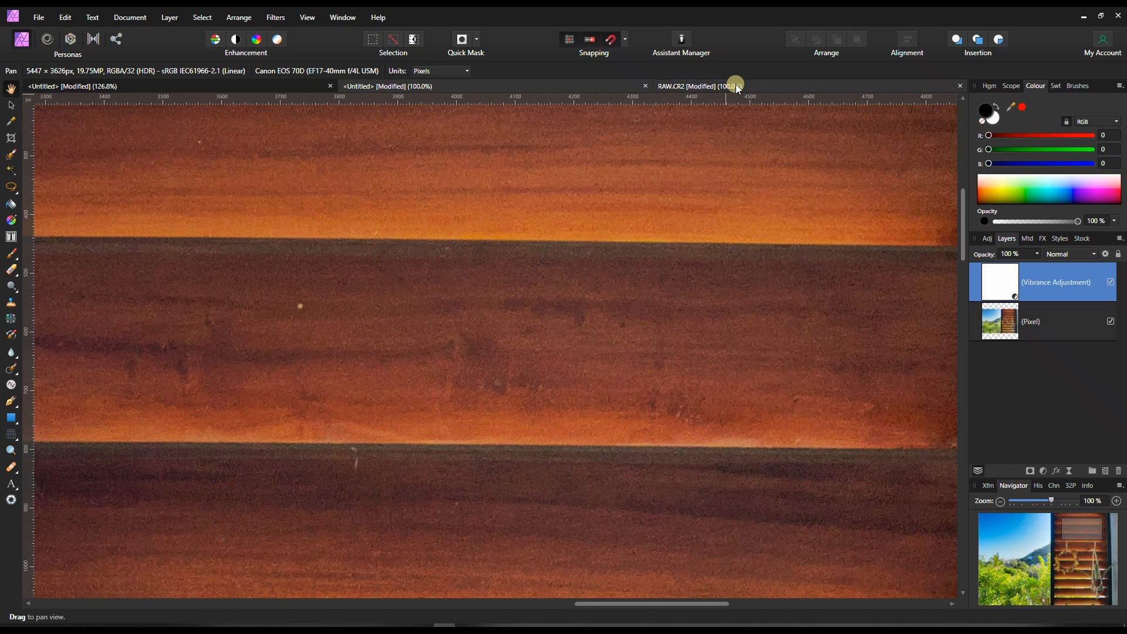
left_click(738, 86)
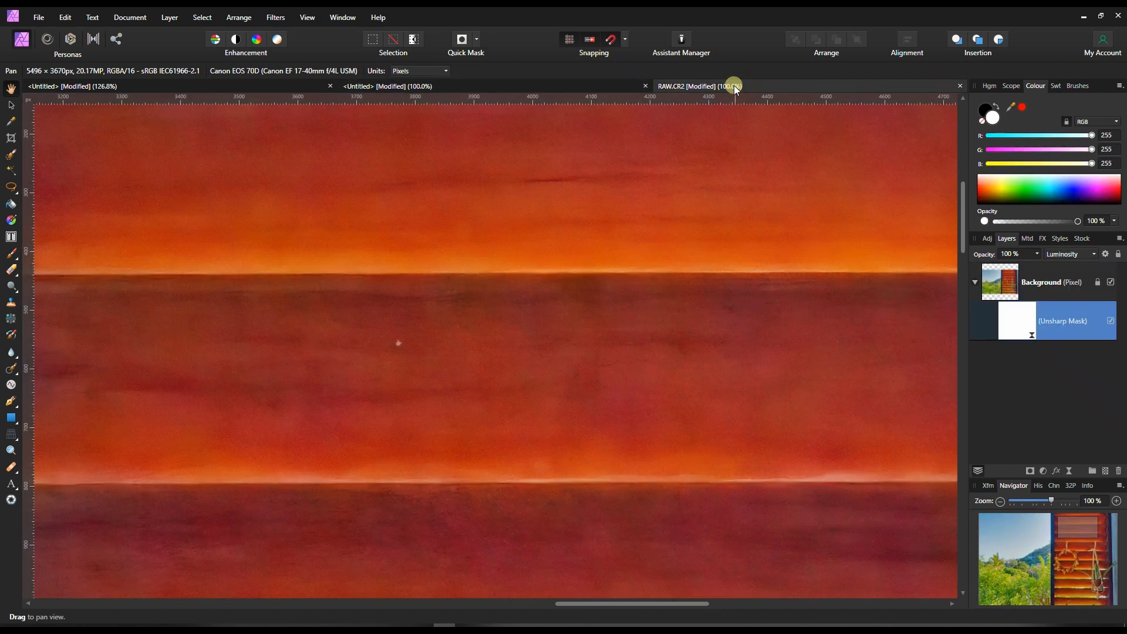
left_click(510, 84)
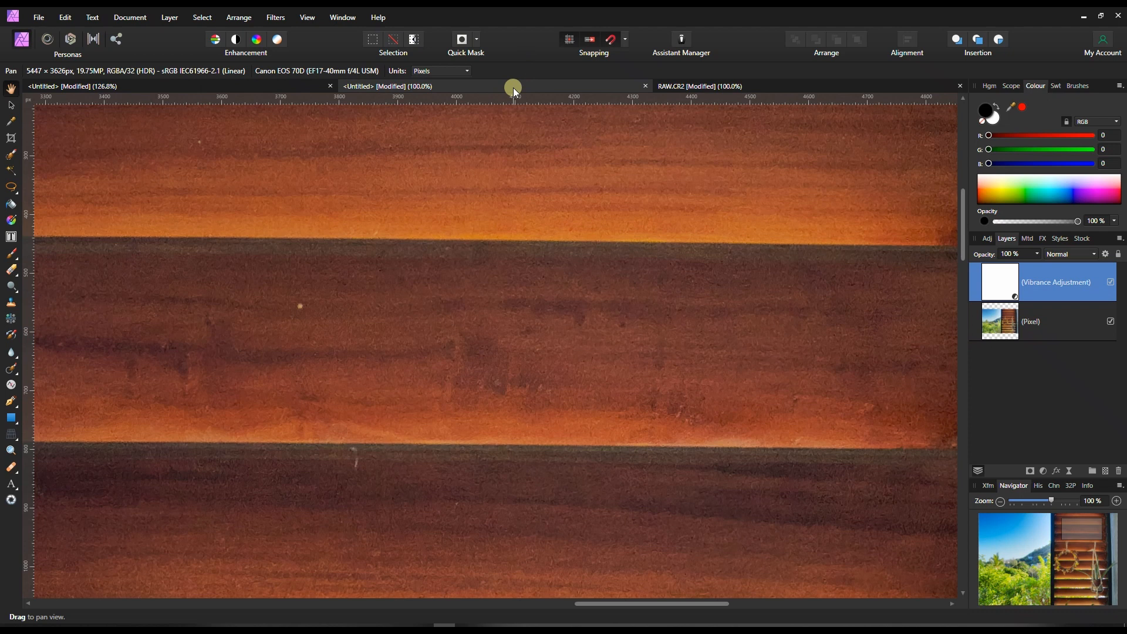